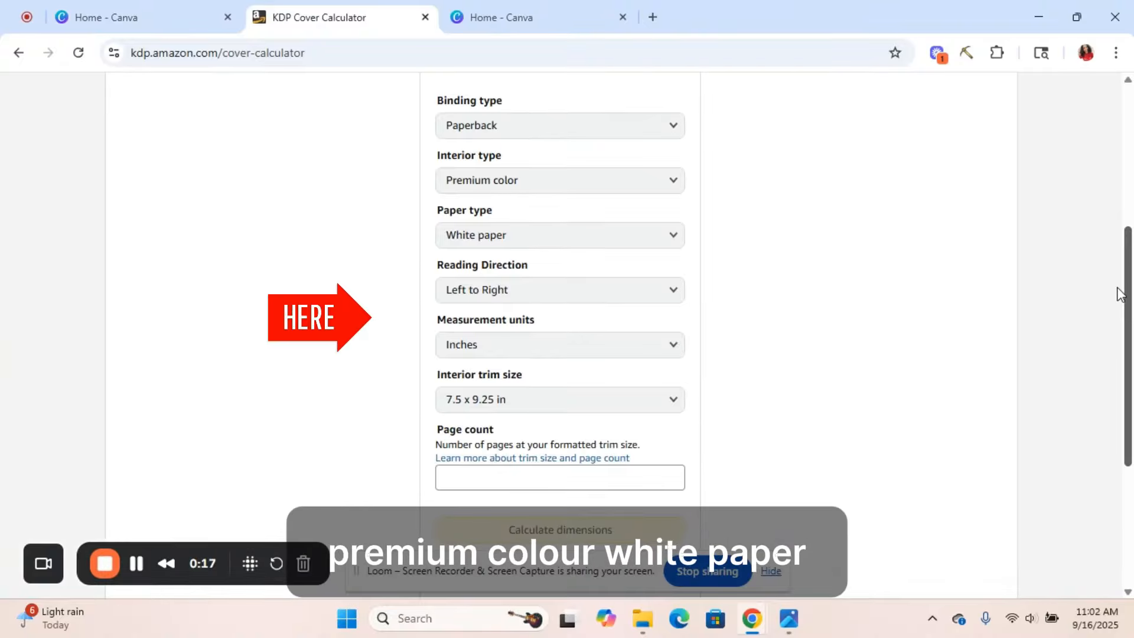
- Set the page count to 150 in the KDP cover calculator for the 7.5 x 9.25 in paperback
{"action": "scroll", "coordinate": [1120, 299], "scroll_direction": "down", "scroll_amount": 1}
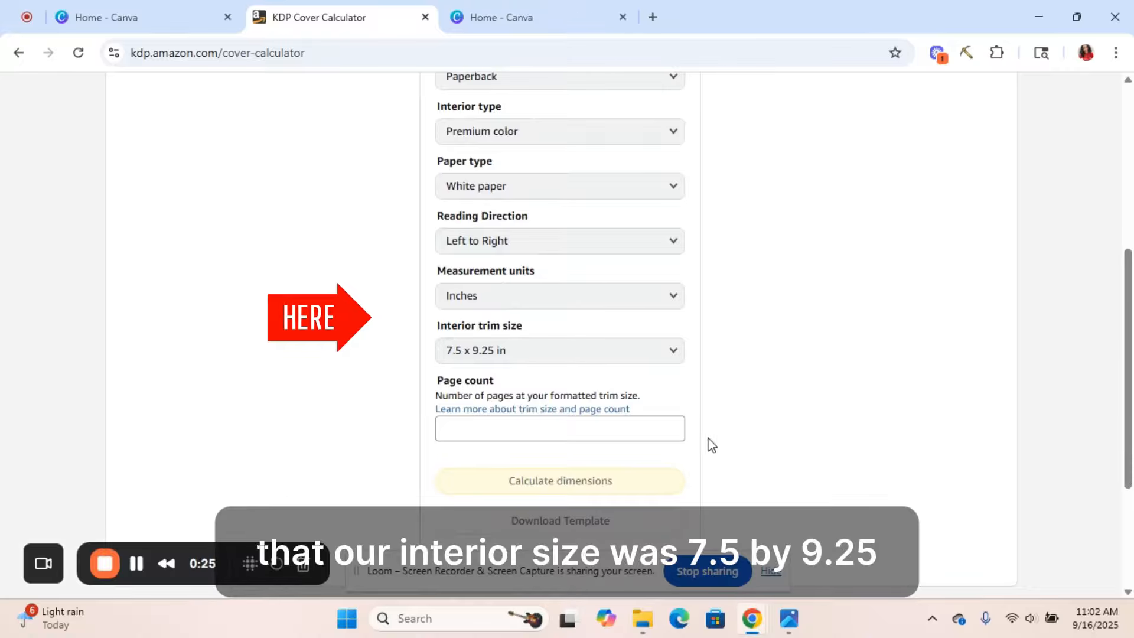
{"action": "left_click_drag", "start_coordinate": [1126, 366], "coordinate": [1127, 412]}
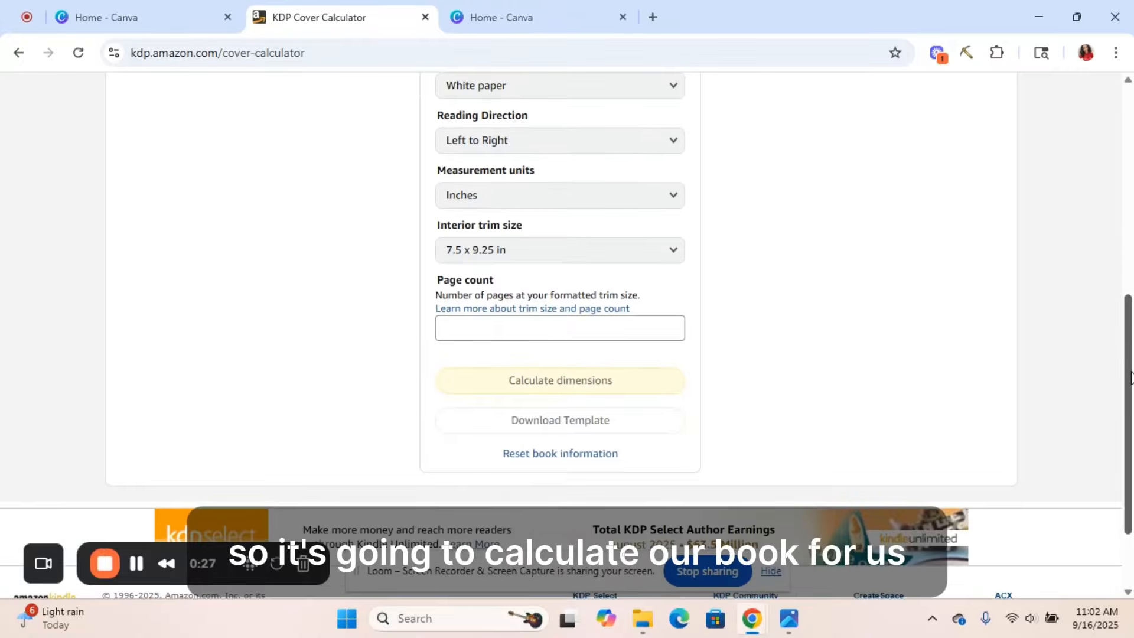
{"action": "left_click", "coordinate": [609, 335]}
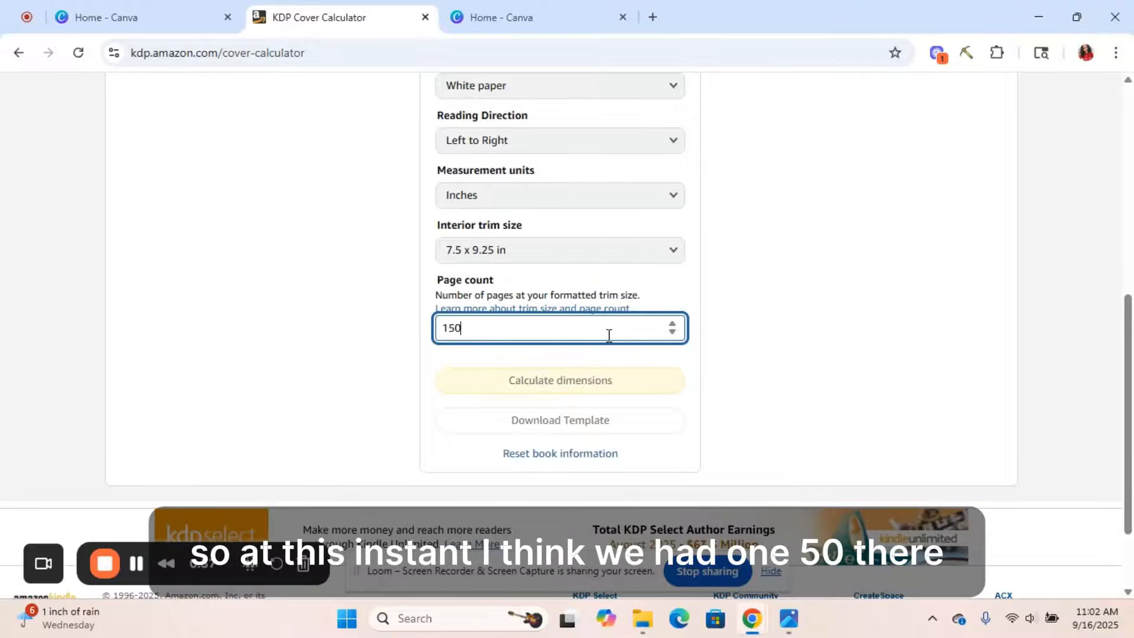
{"action": "left_click", "coordinate": [734, 353]}
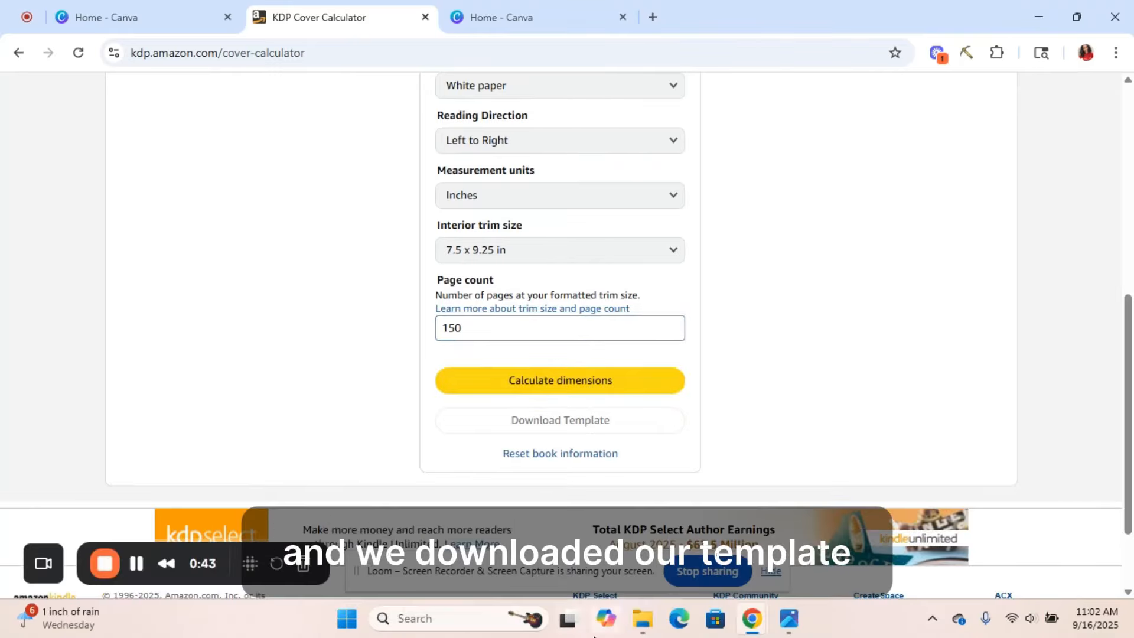
- Locate the PNG cover template in the downloaded PAPERBACK_7.500x9.250_50_PREMIUM_WHITE_en_US folder and view the image in Photos
{"action": "left_click", "coordinate": [642, 620]}
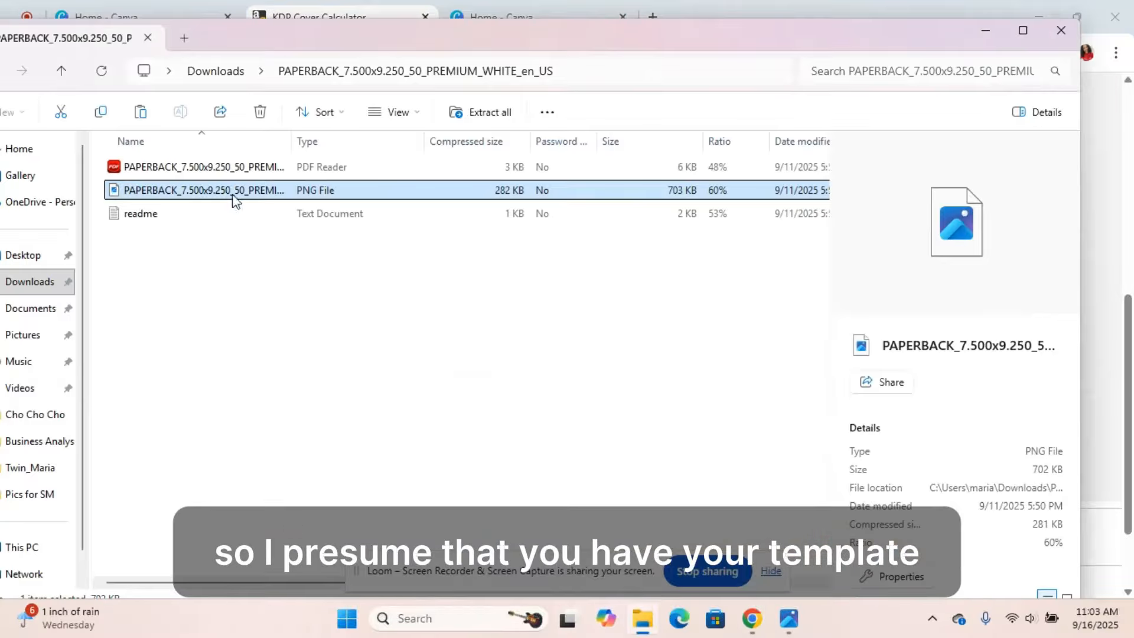
{"action": "left_click", "coordinate": [350, 390]}
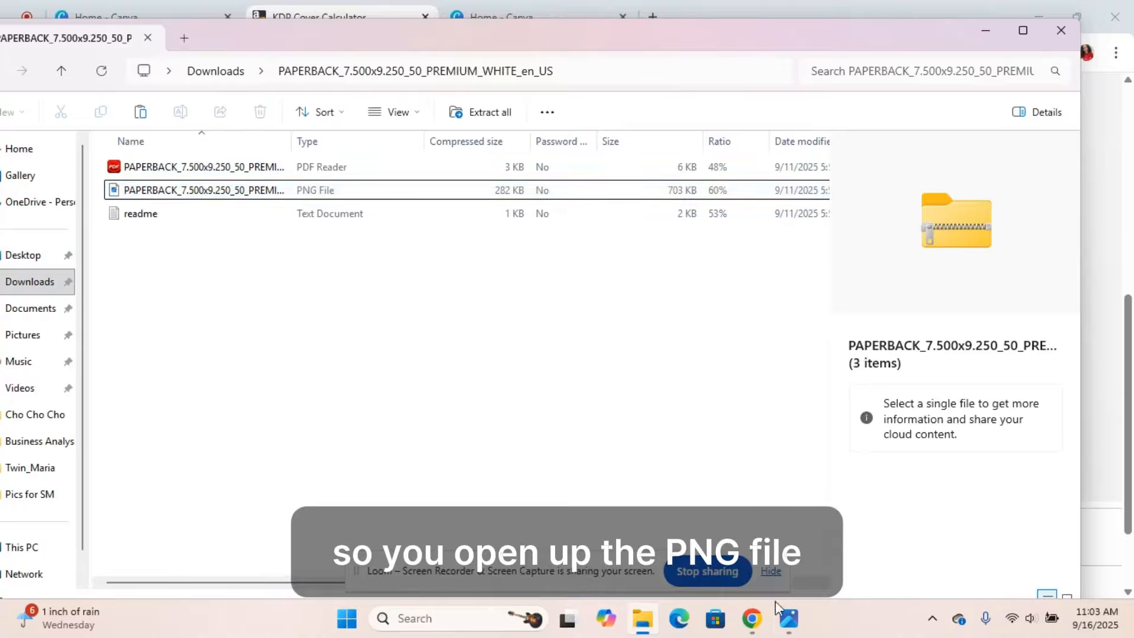
{"action": "left_click", "coordinate": [788, 618]}
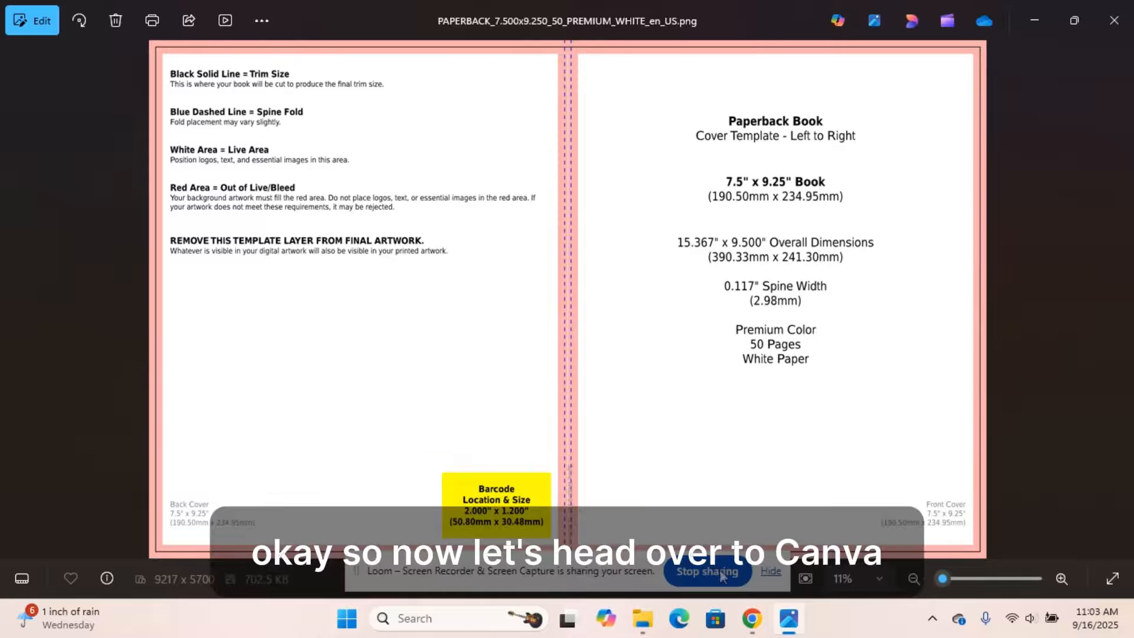
- Switch to Canva in the browser and create a custom-size design 7.5 in wide and 9.25 in high
{"action": "mouse_move", "coordinate": [754, 618]}
{"action": "left_click", "coordinate": [668, 517]}
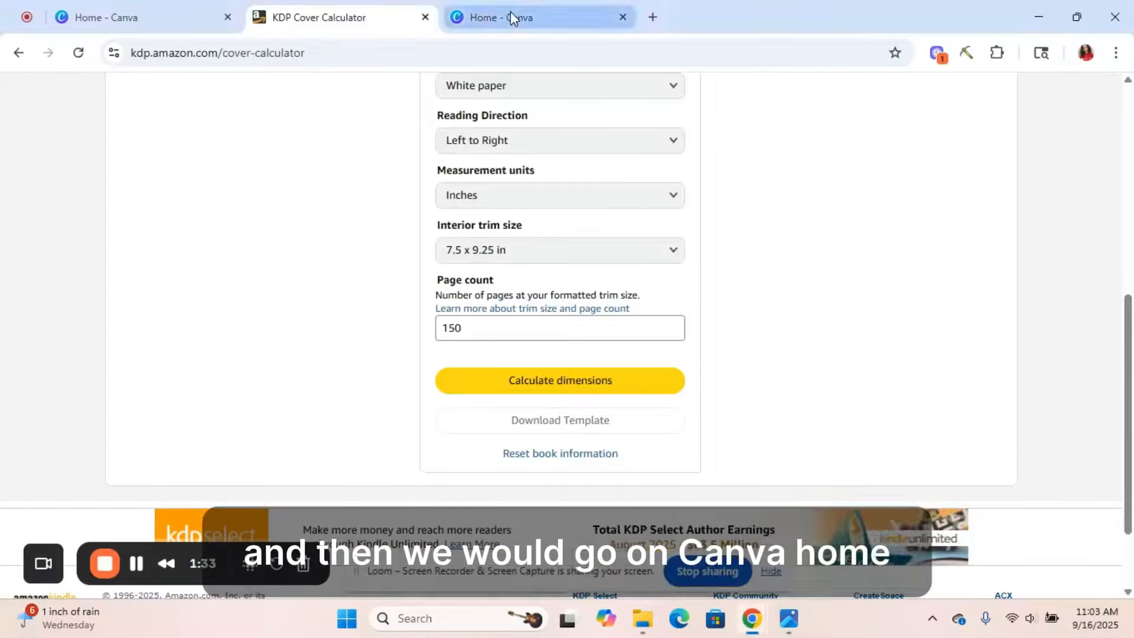
{"action": "left_click", "coordinate": [510, 13]}
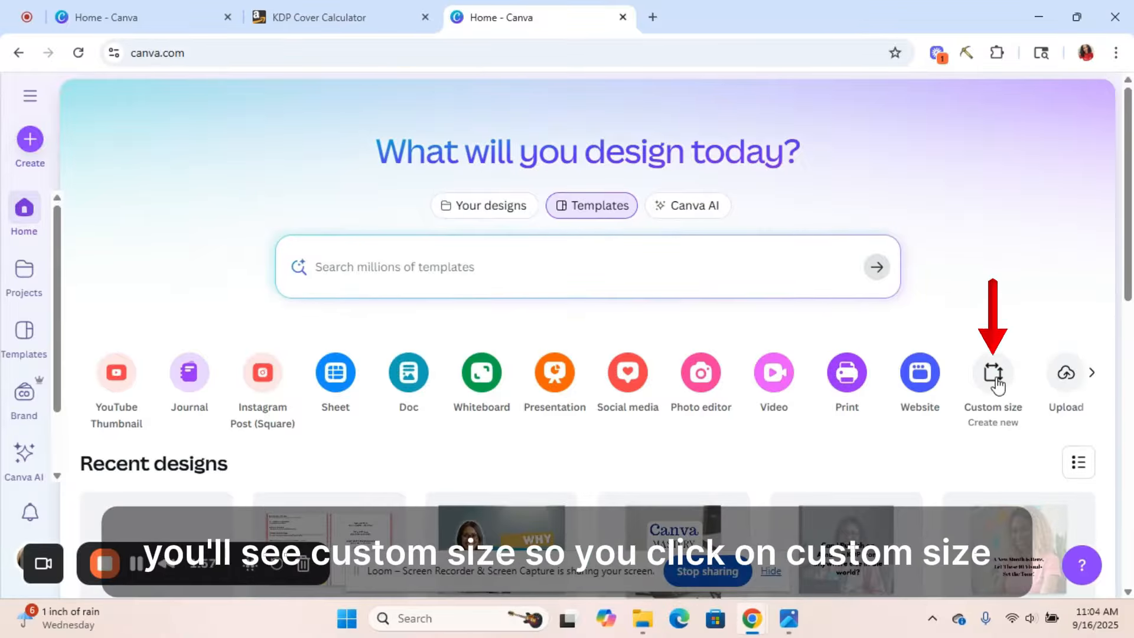
{"action": "left_click", "coordinate": [998, 385]}
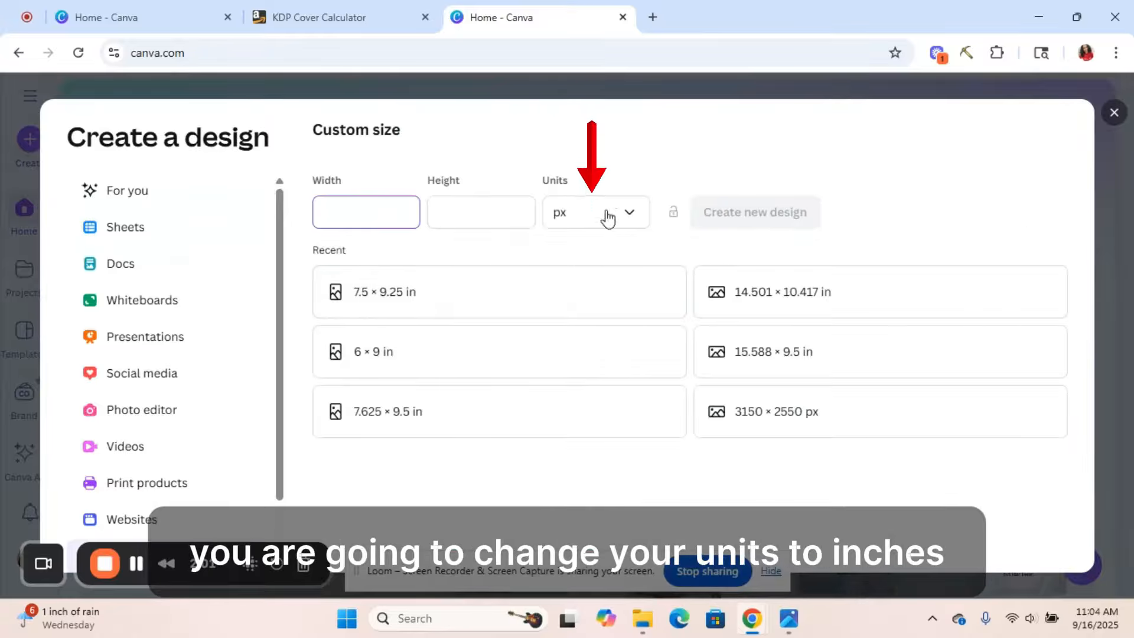
{"action": "left_click", "coordinate": [598, 231]}
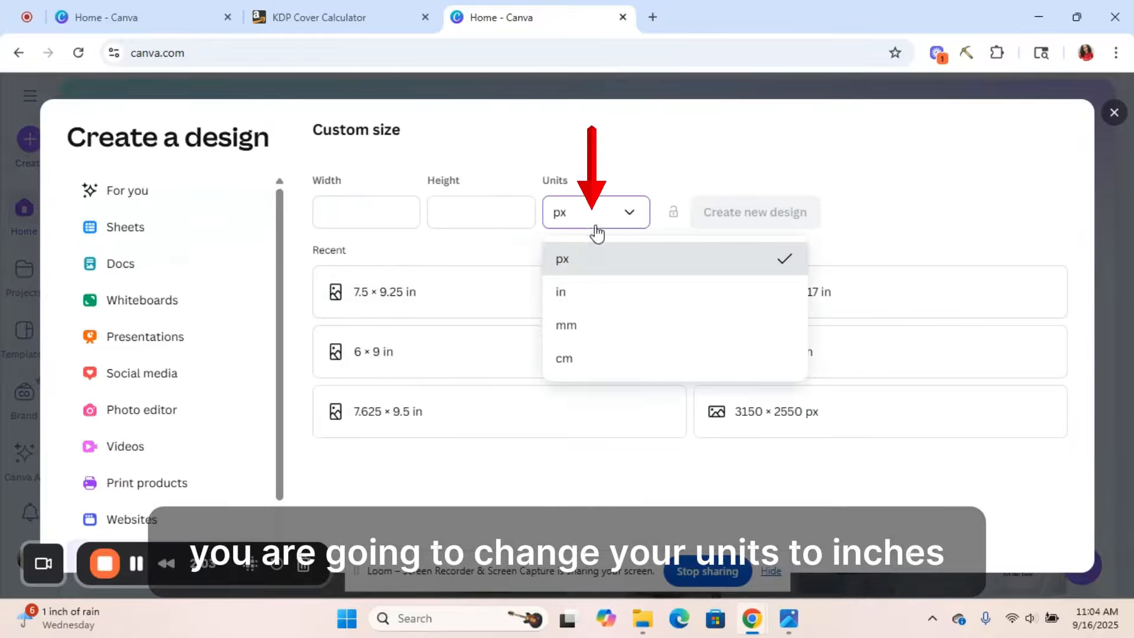
{"action": "left_click", "coordinate": [572, 294]}
{"action": "left_click", "coordinate": [361, 220]}
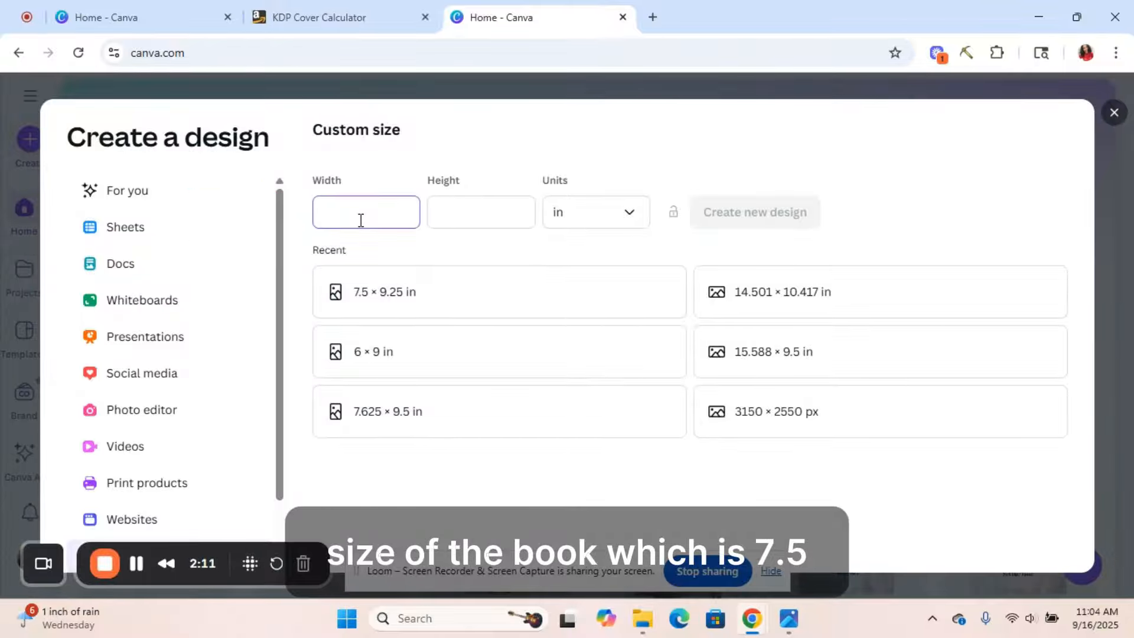
{"action": "type", "text": ".5"}
{"action": "left_click", "coordinate": [493, 213]}
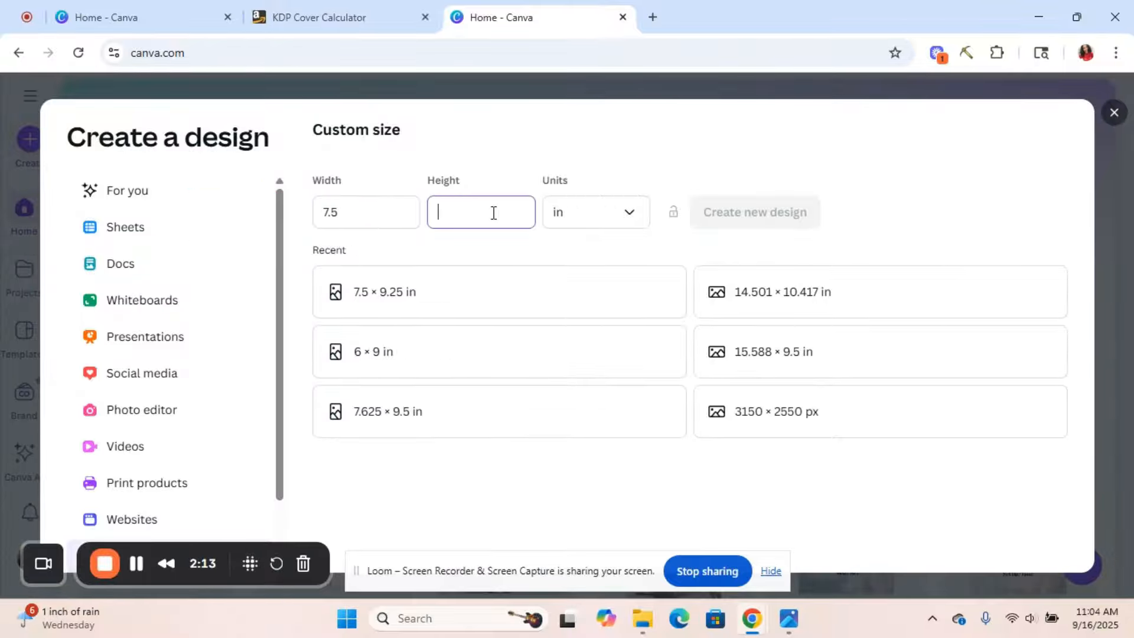
{"action": "type", "text": "9.25"}
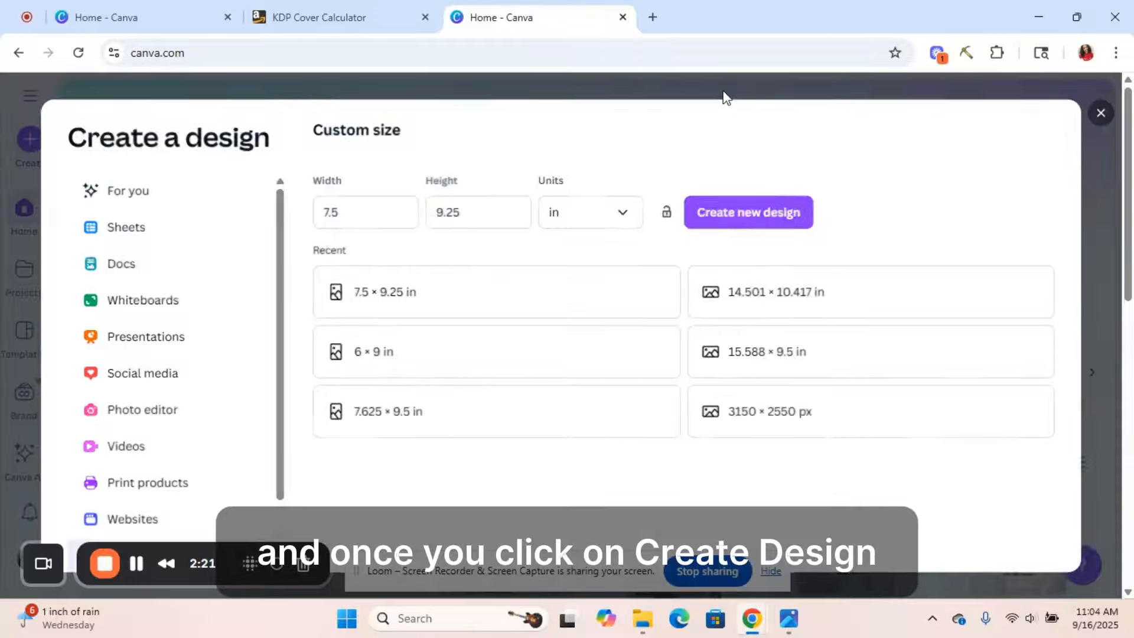
{"action": "left_click", "coordinate": [723, 96]}
- Name the 7.5 × 9.25 in design "Interior of my Book"
{"action": "left_click", "coordinate": [168, 520]}
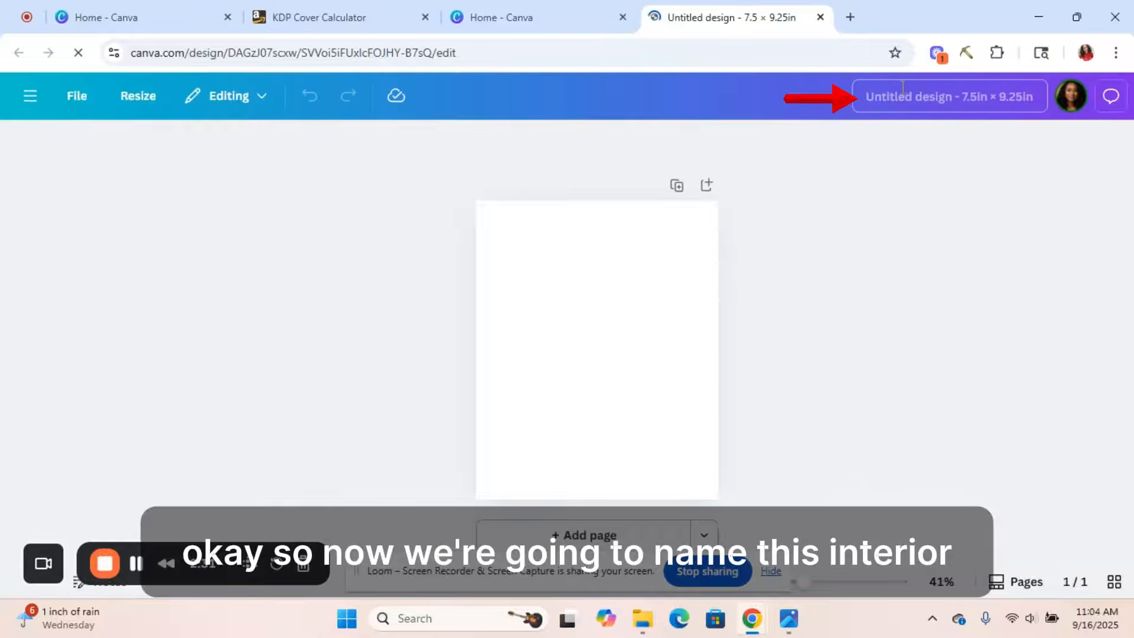
{"action": "type", "text": "I"}
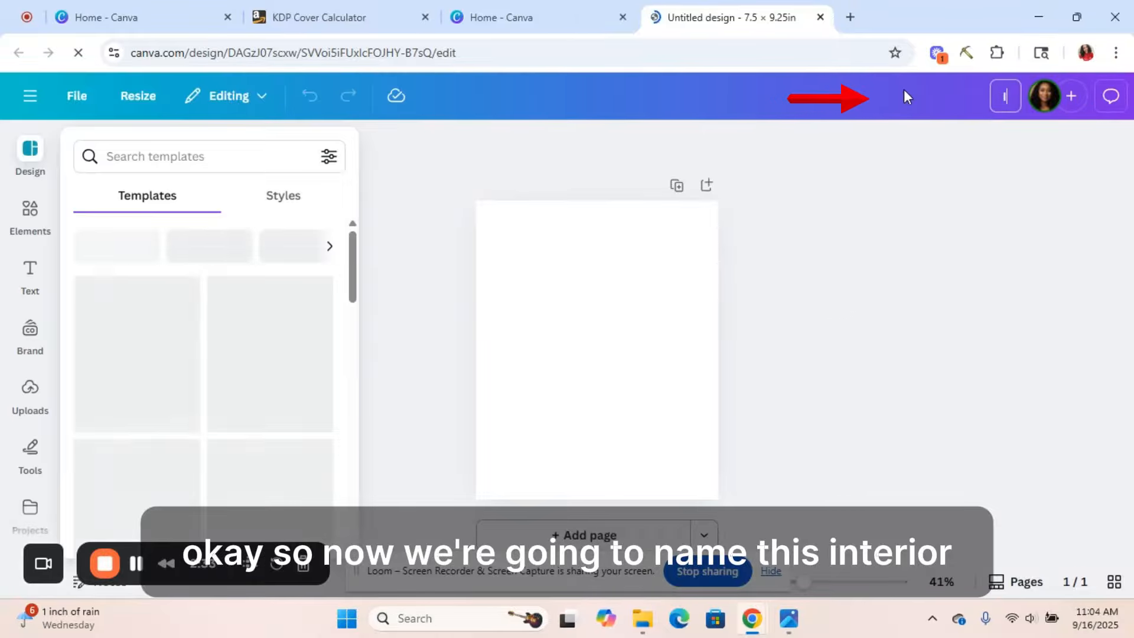
{"action": "type", "text": "nterior"}
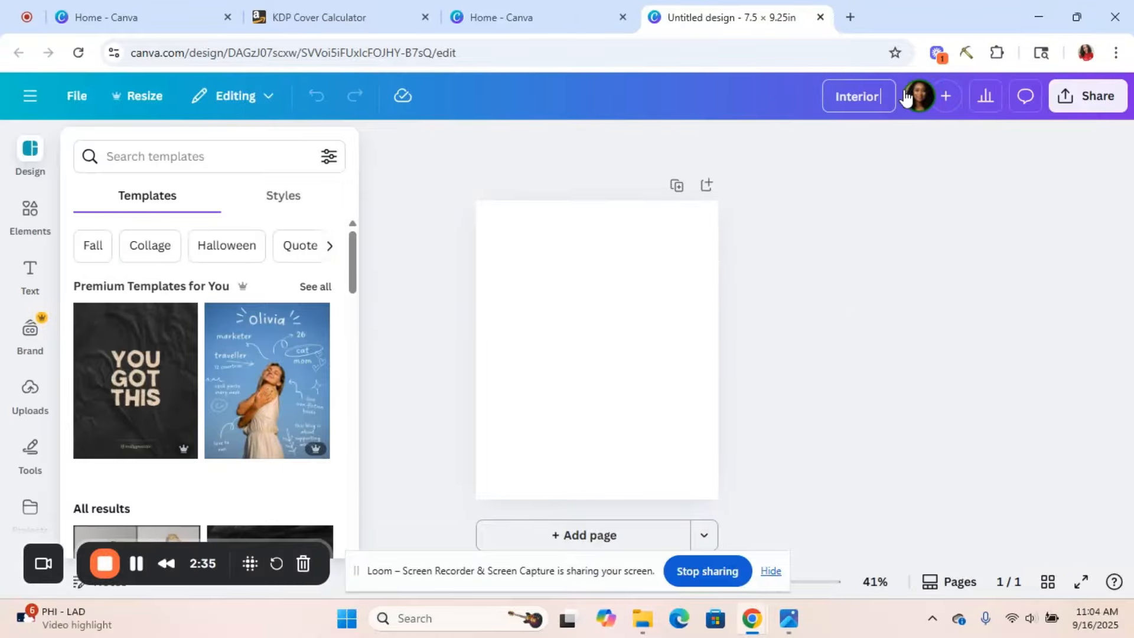
{"action": "type", "text": " of my Book"}
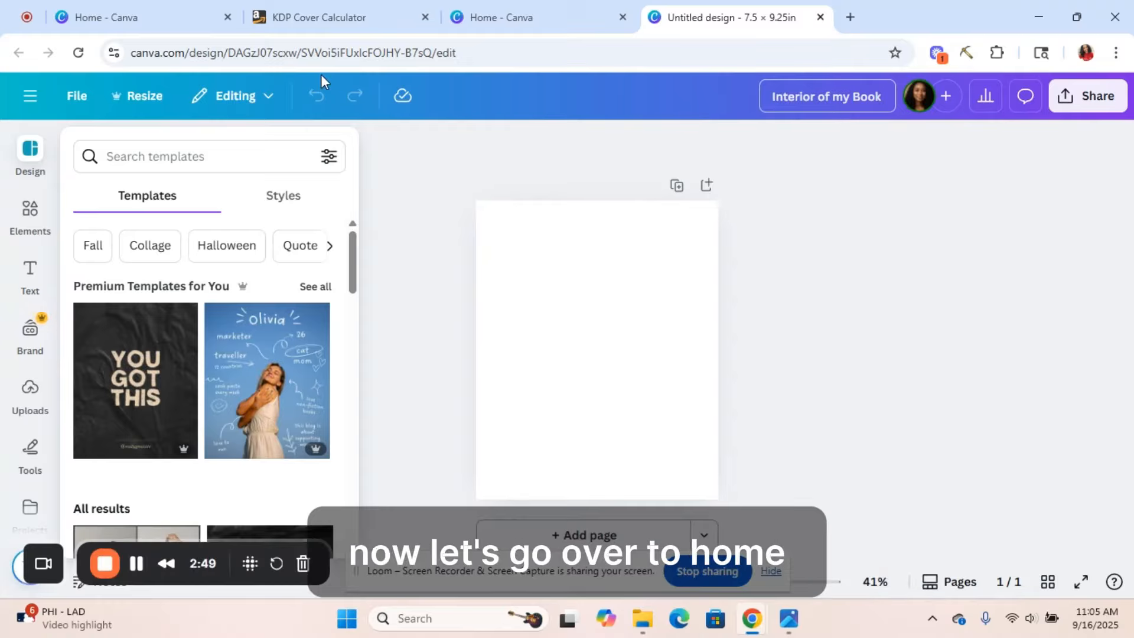
- Start another custom-size design from the Canva home page and check the overall dimensions on the cover template image
{"action": "left_click", "coordinate": [154, 25]}
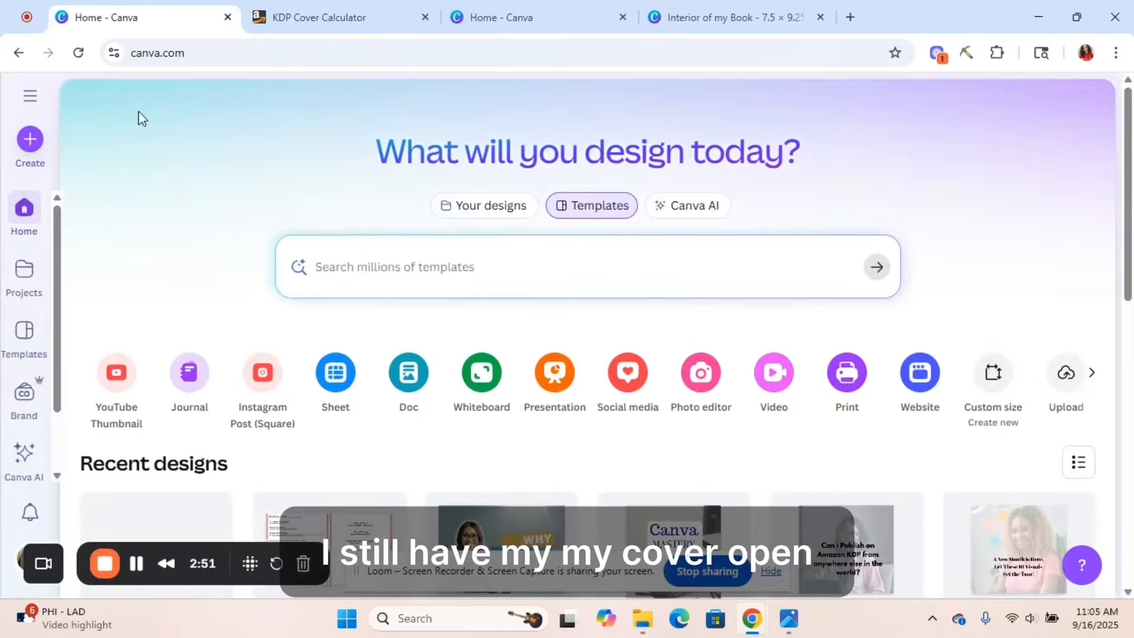
{"action": "left_click", "coordinate": [654, 16]}
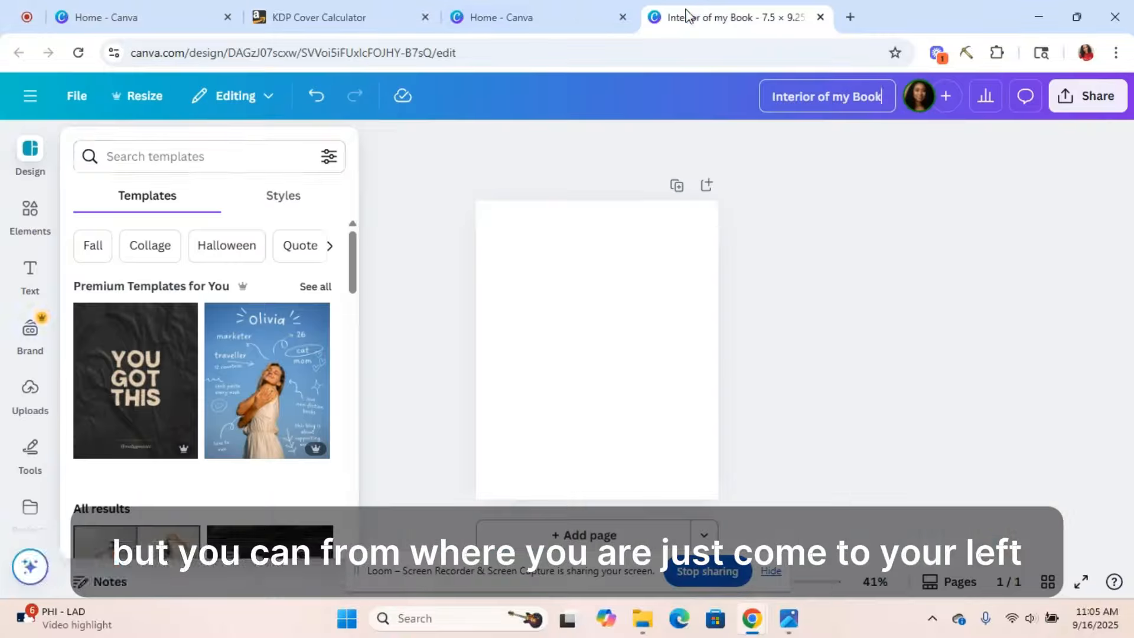
{"action": "left_click", "coordinate": [26, 98]}
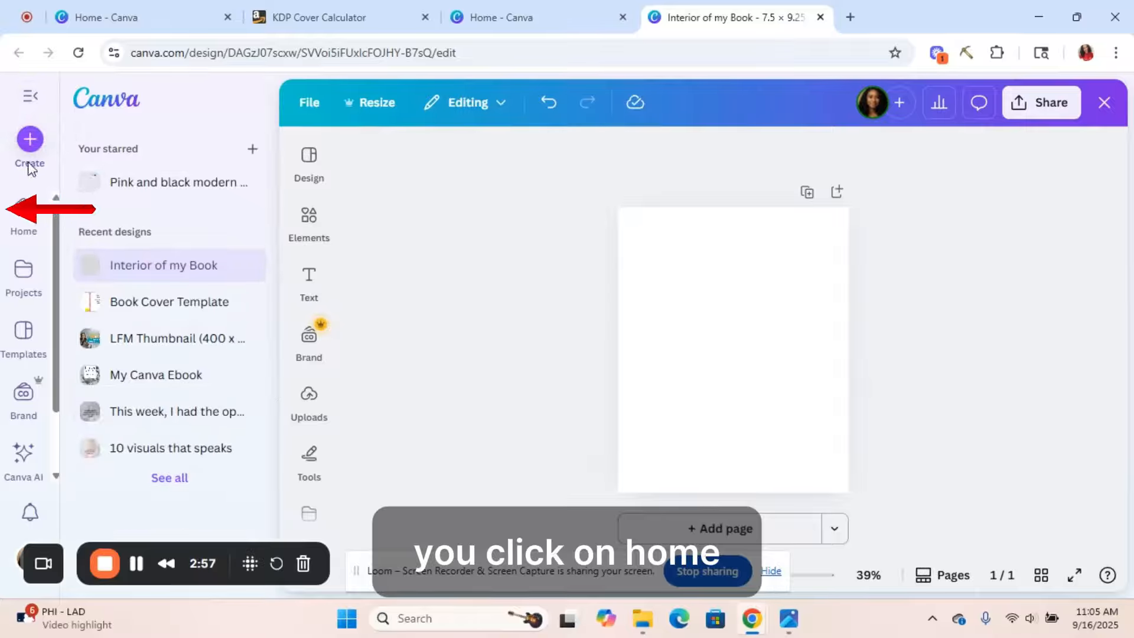
{"action": "left_click", "coordinate": [27, 223]}
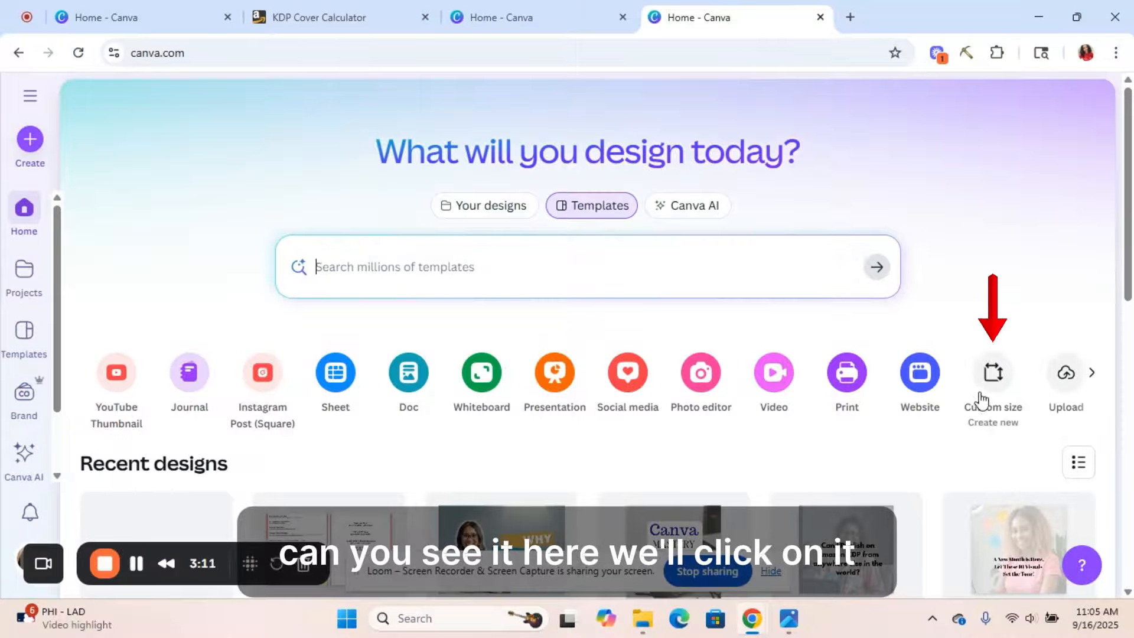
{"action": "left_click", "coordinate": [986, 389]}
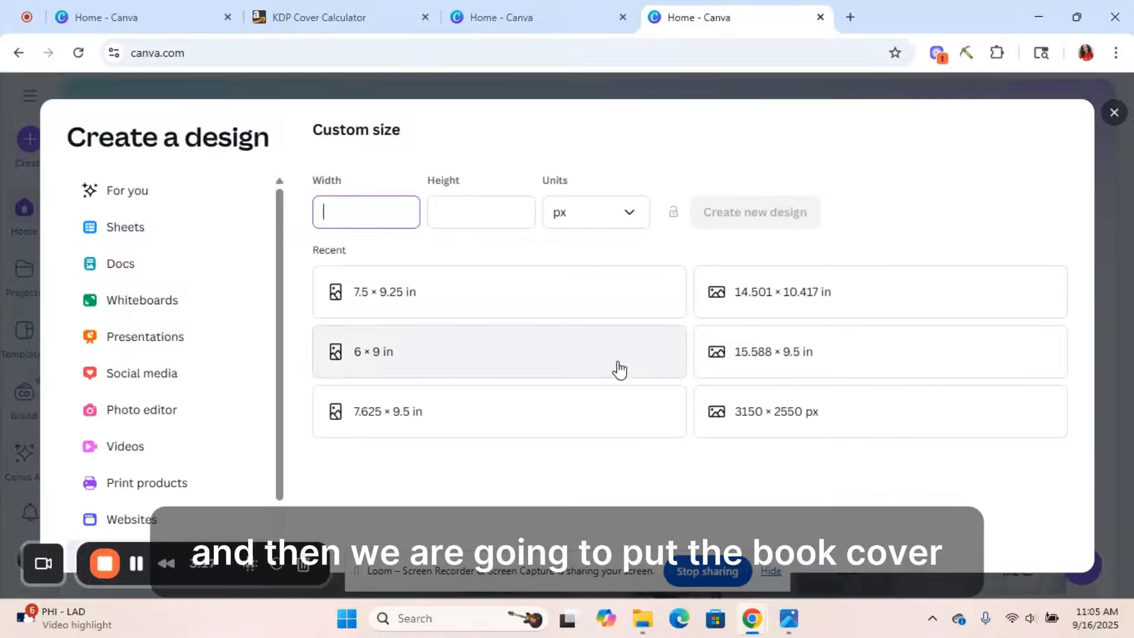
{"action": "left_click", "coordinate": [787, 620]}
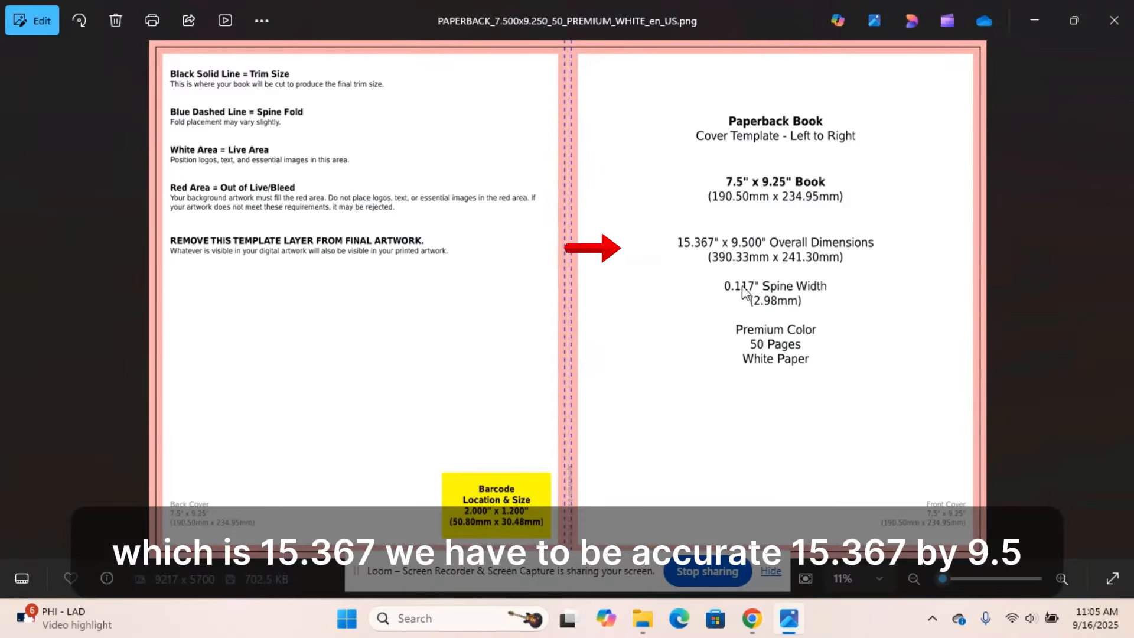
{"action": "left_click", "coordinate": [751, 618]}
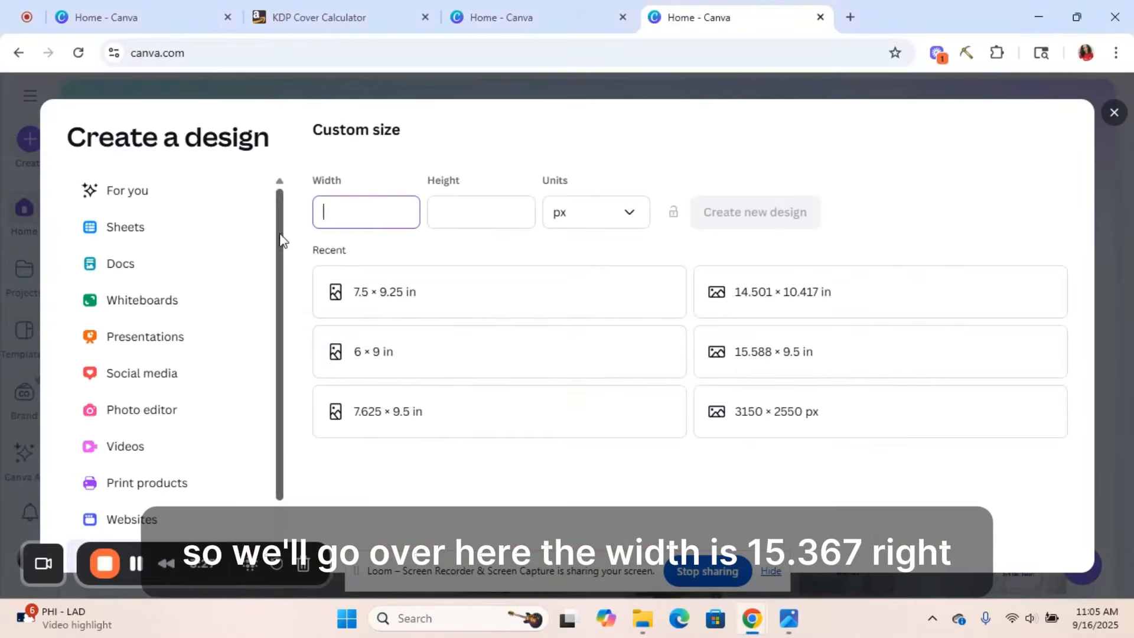
- Create the custom-size design in inches with a width of 15.367 and a height of 9.5
{"action": "type", "text": "1"}
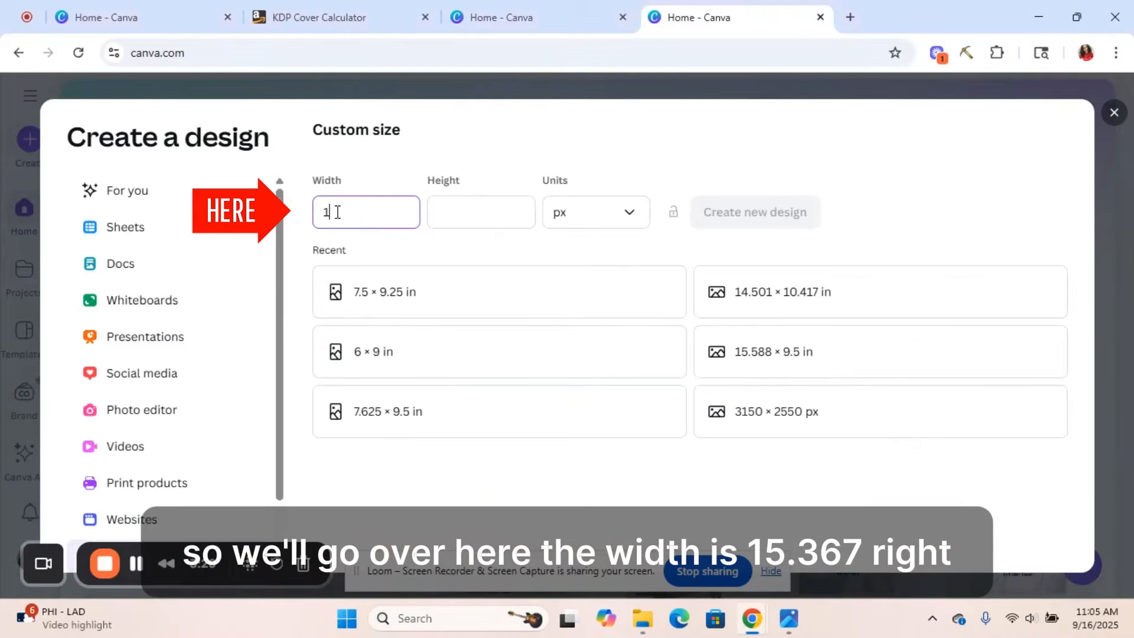
{"action": "type", "text": "5.367"}
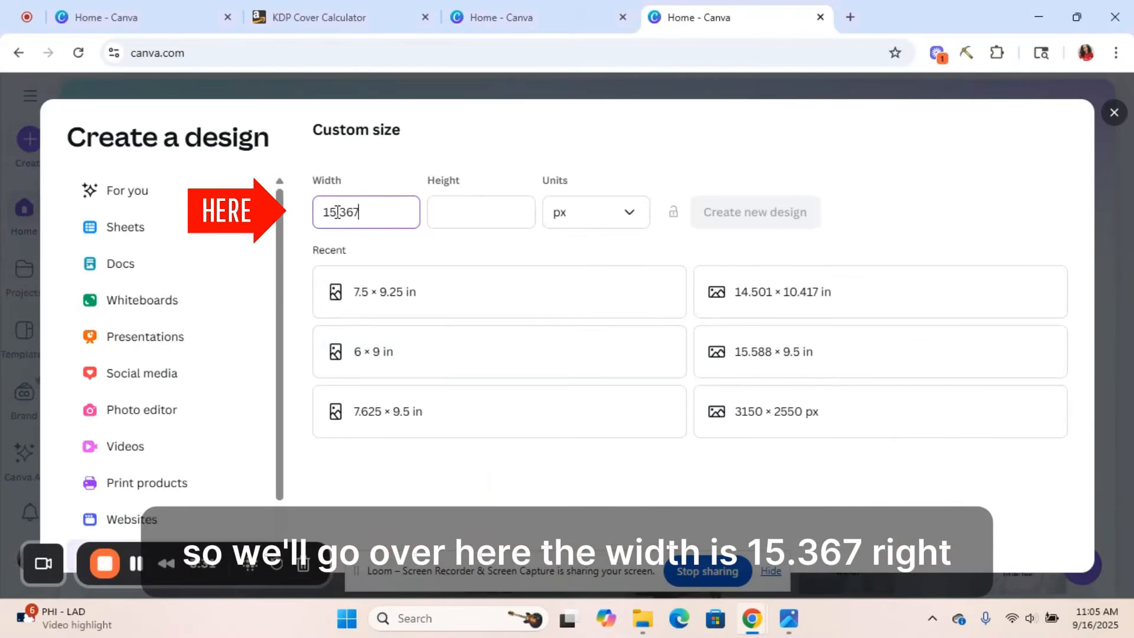
{"action": "left_click", "coordinate": [580, 223]}
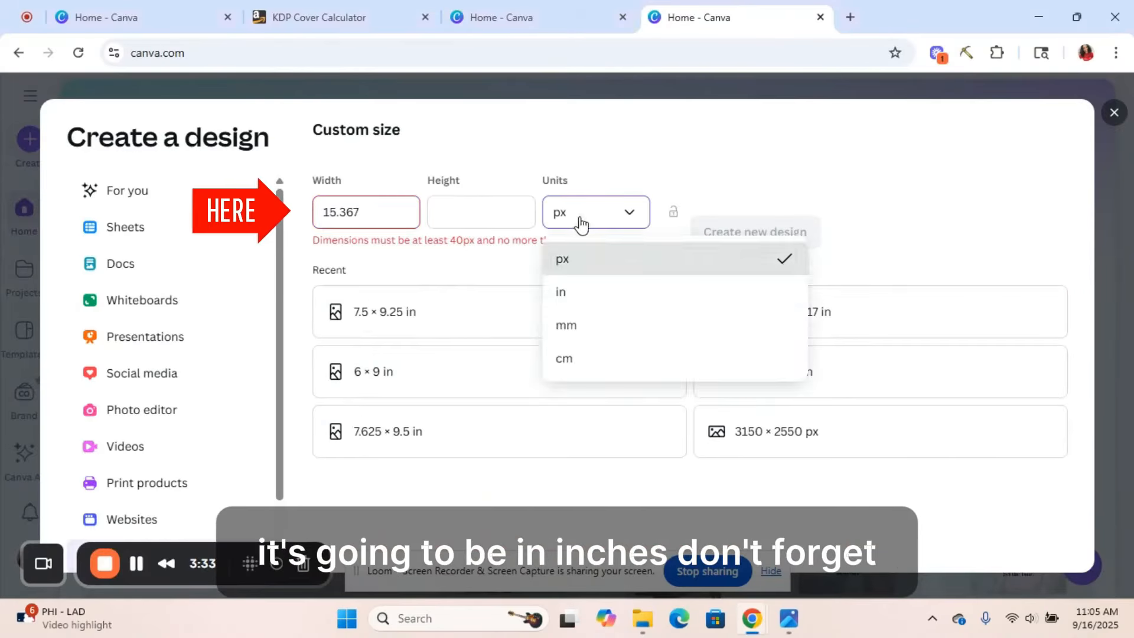
{"action": "left_click", "coordinate": [577, 293]}
{"action": "left_click_drag", "start_coordinate": [374, 217], "coordinate": [283, 214]}
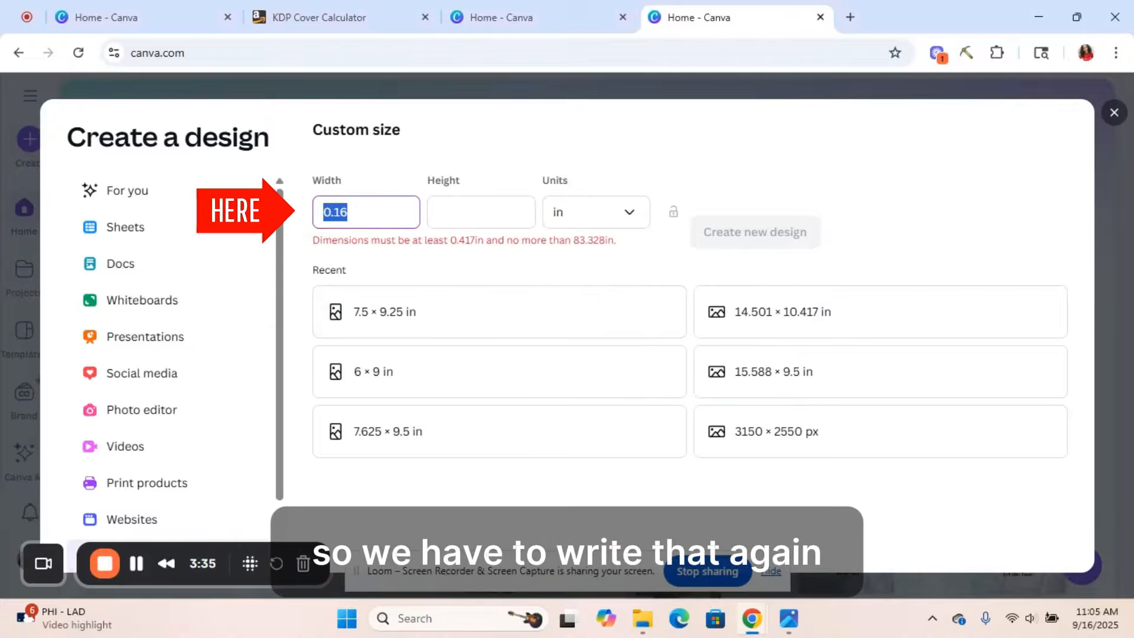
{"action": "type", "text": "1"}
{"action": "type", "text": "36"}
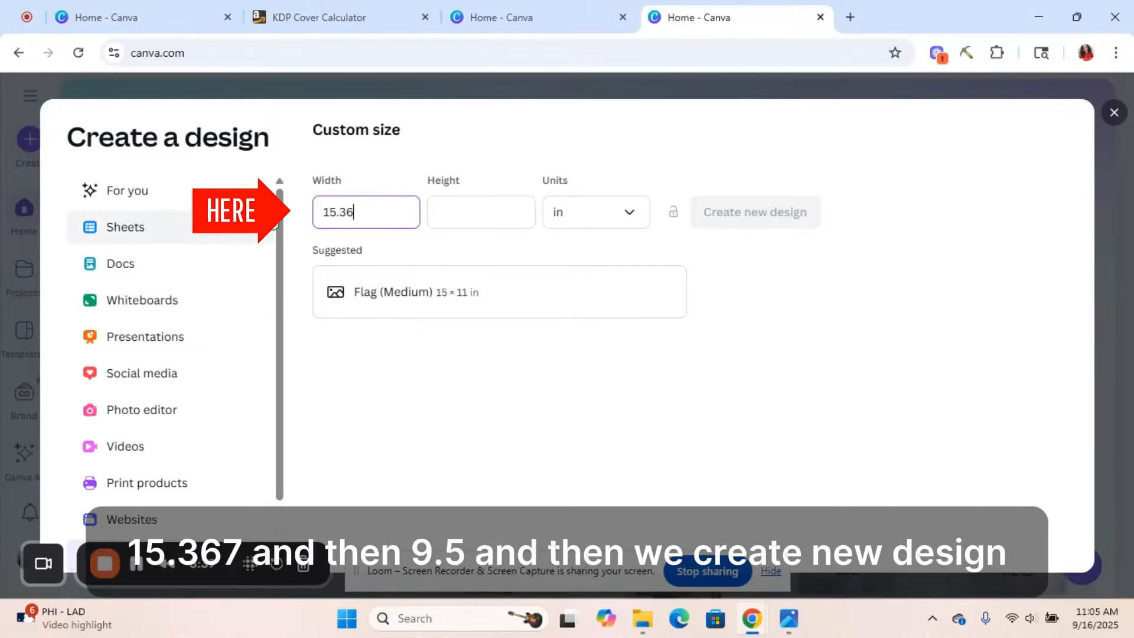
{"action": "type", "text": "7"}
{"action": "left_click", "coordinate": [437, 208]}
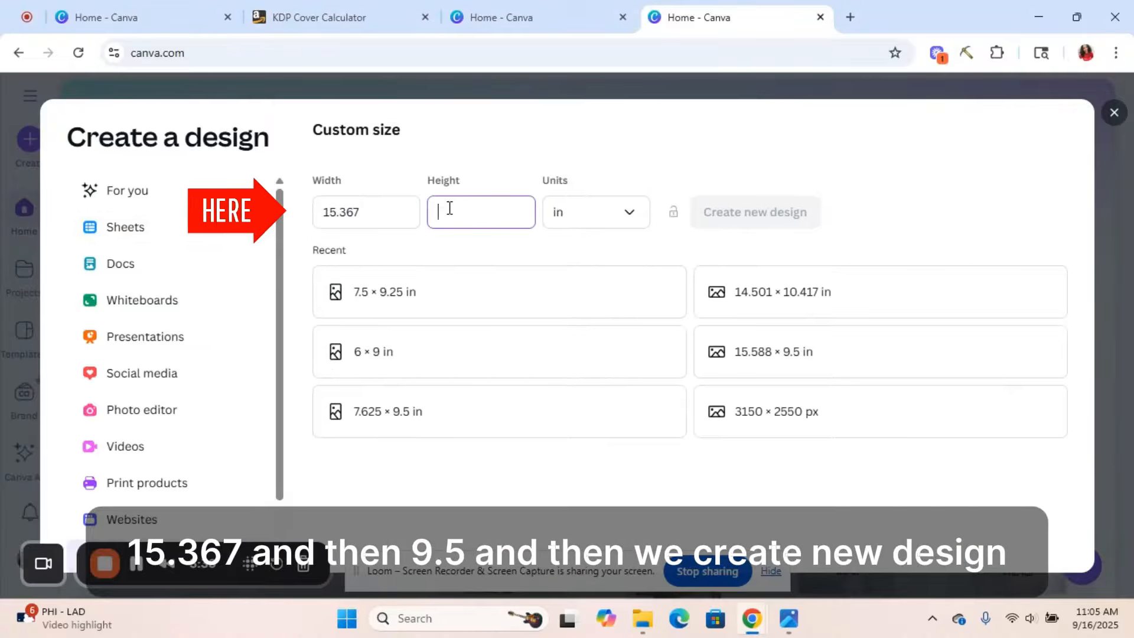
{"action": "type", "text": "9.5"}
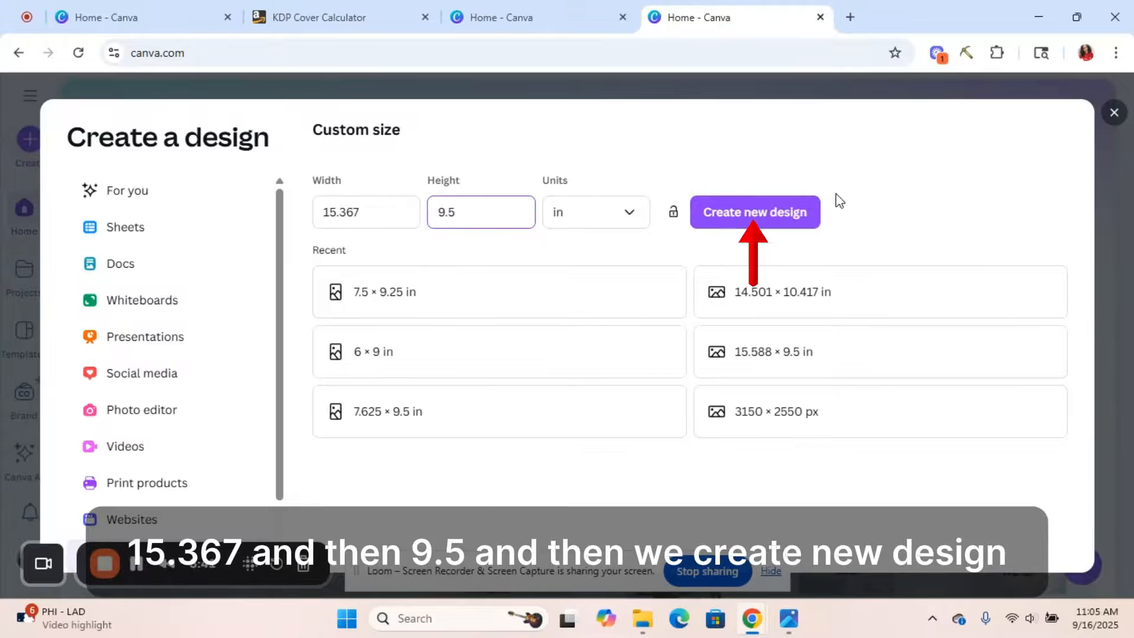
{"action": "left_click", "coordinate": [750, 220]}
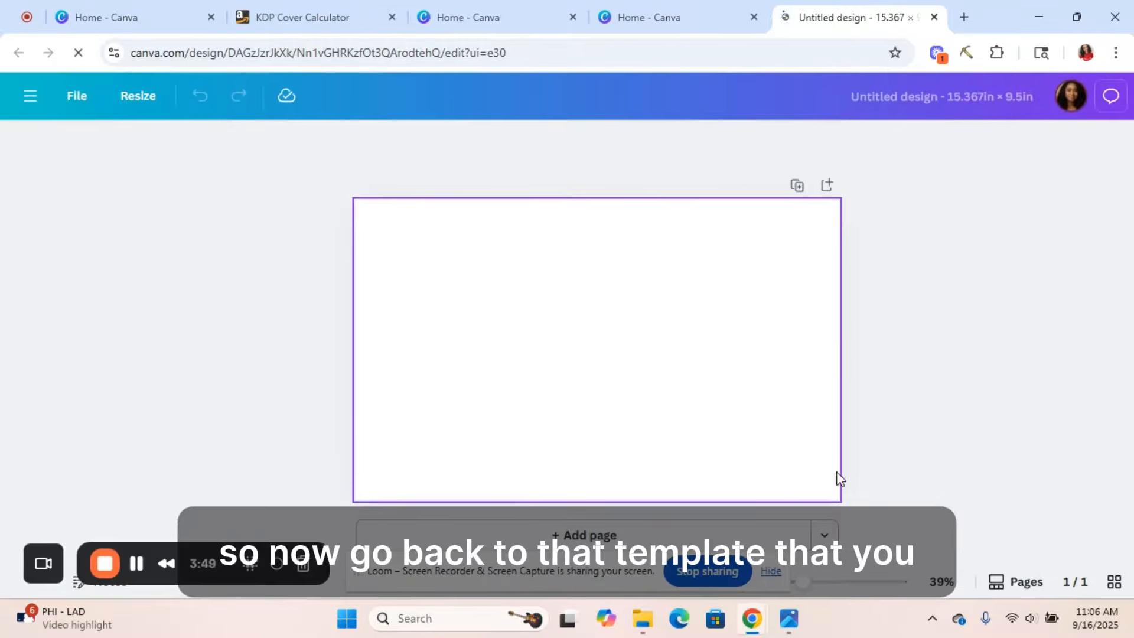
- Switch to the KDP cover template image in Photos and copy it
{"action": "left_click", "coordinate": [789, 618]}
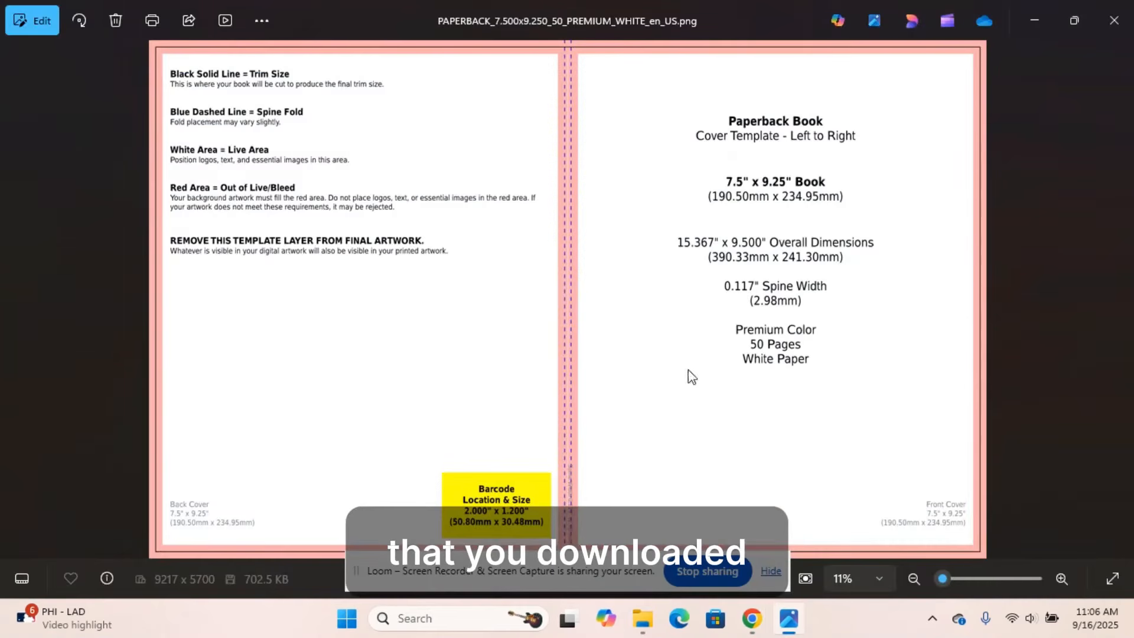
{"action": "right_click", "coordinate": [755, 360]}
{"action": "left_click", "coordinate": [810, 76]}
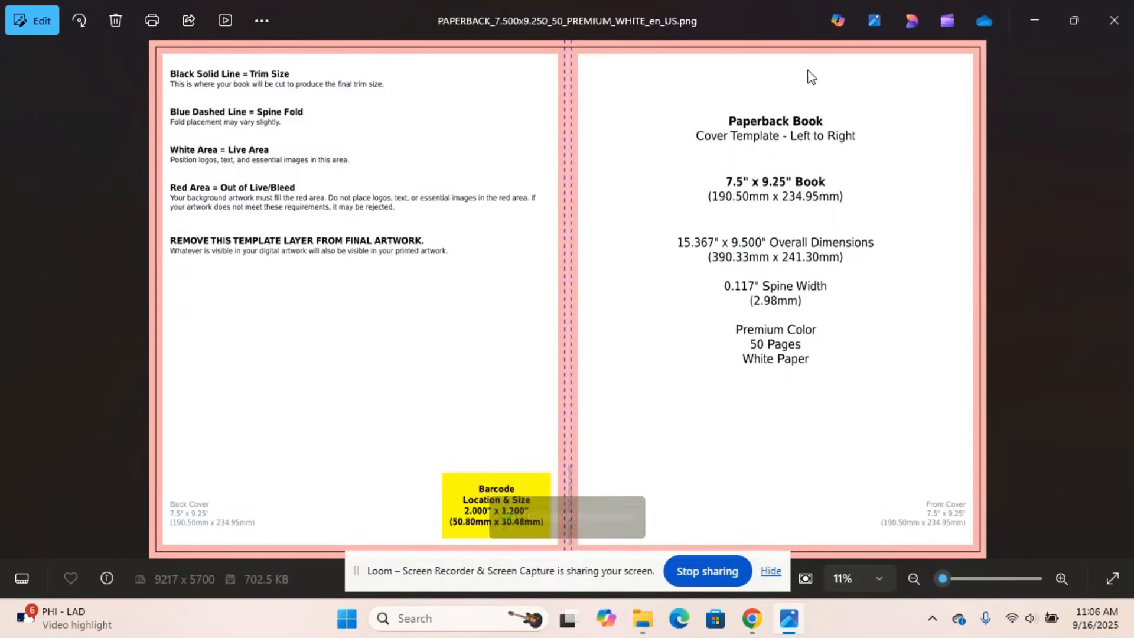
- Switch back to the blank 15.367 × 9.5 in Canva design and paste the copied cover template image onto its page
{"action": "left_click", "coordinate": [789, 619]}
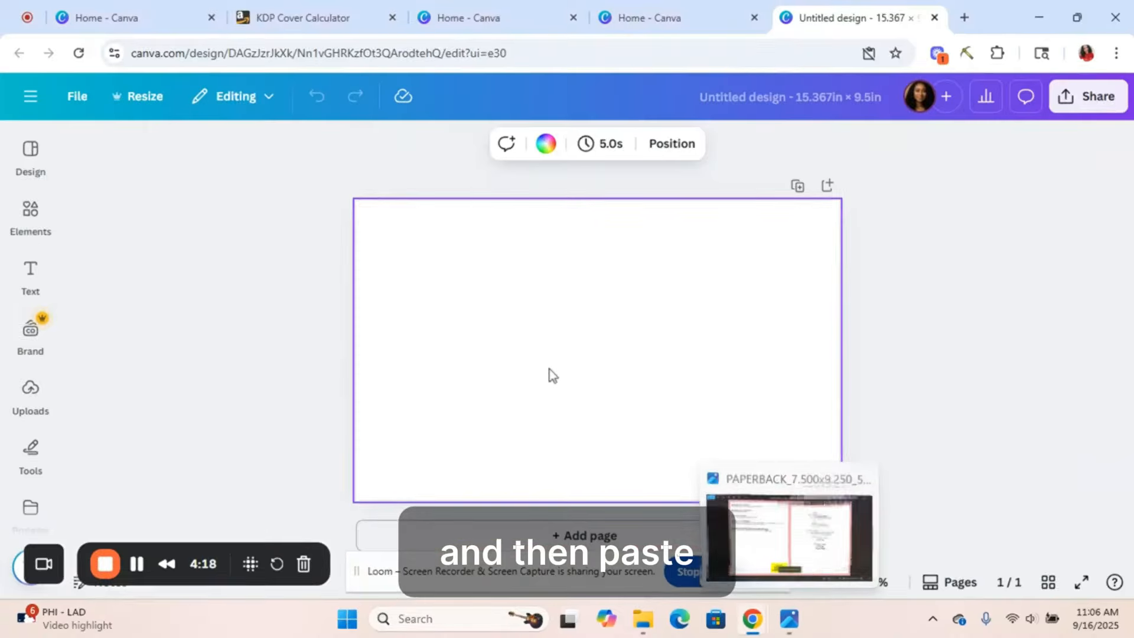
{"action": "key", "text": "ctrl+v"}
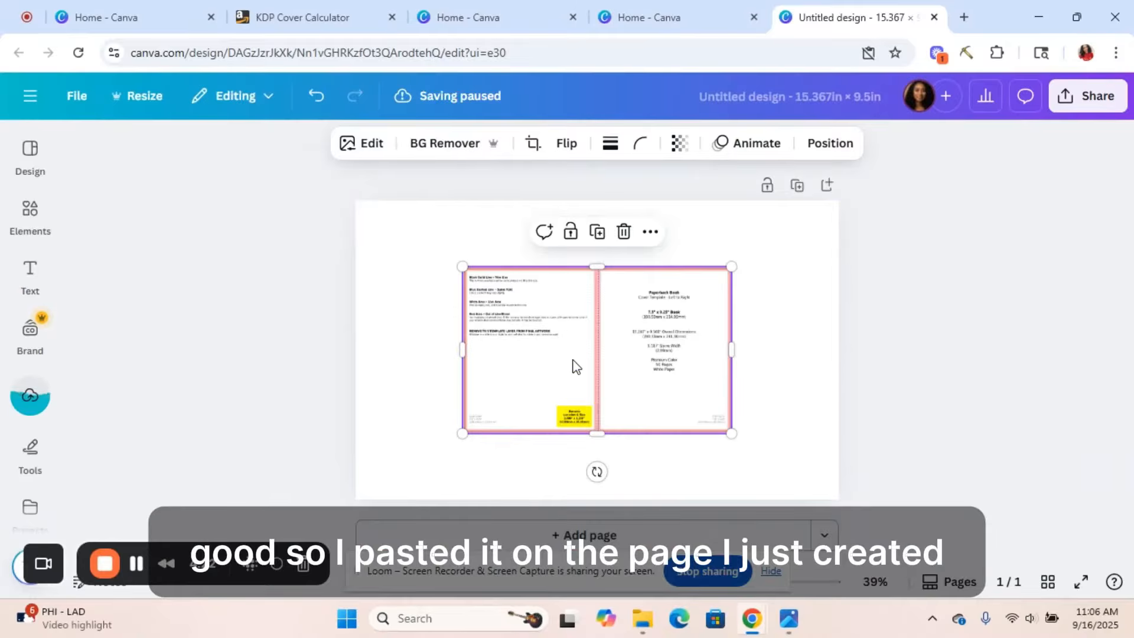
{"action": "left_click", "coordinate": [789, 235]}
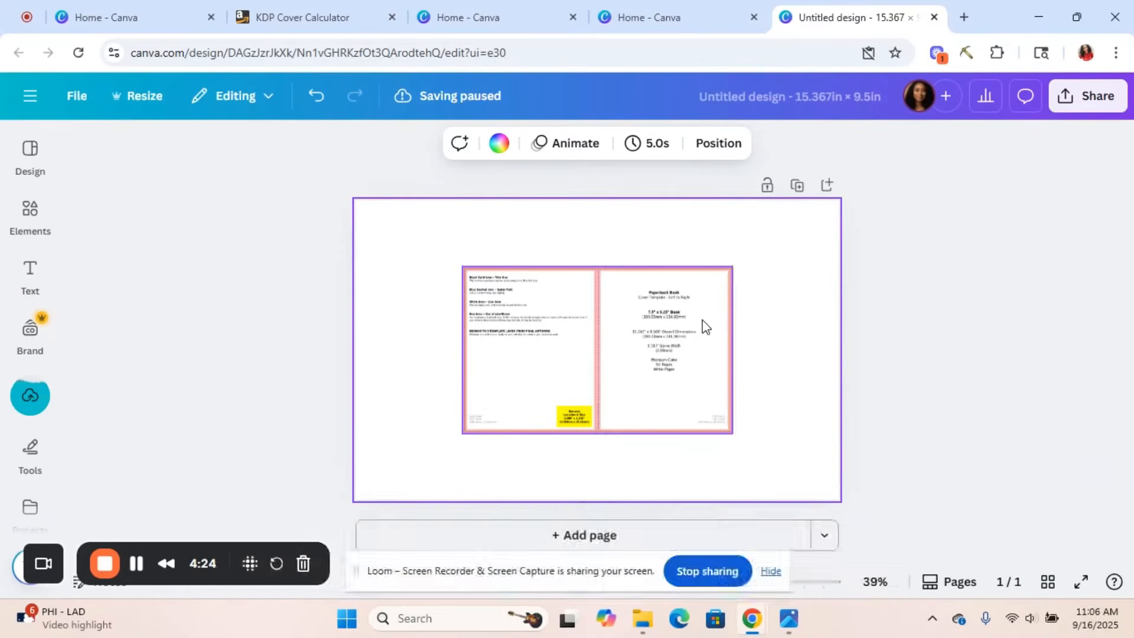
- Align the template image with the page's upper-left corner and enlarge it to cover the whole page
{"action": "left_click", "coordinate": [612, 309]}
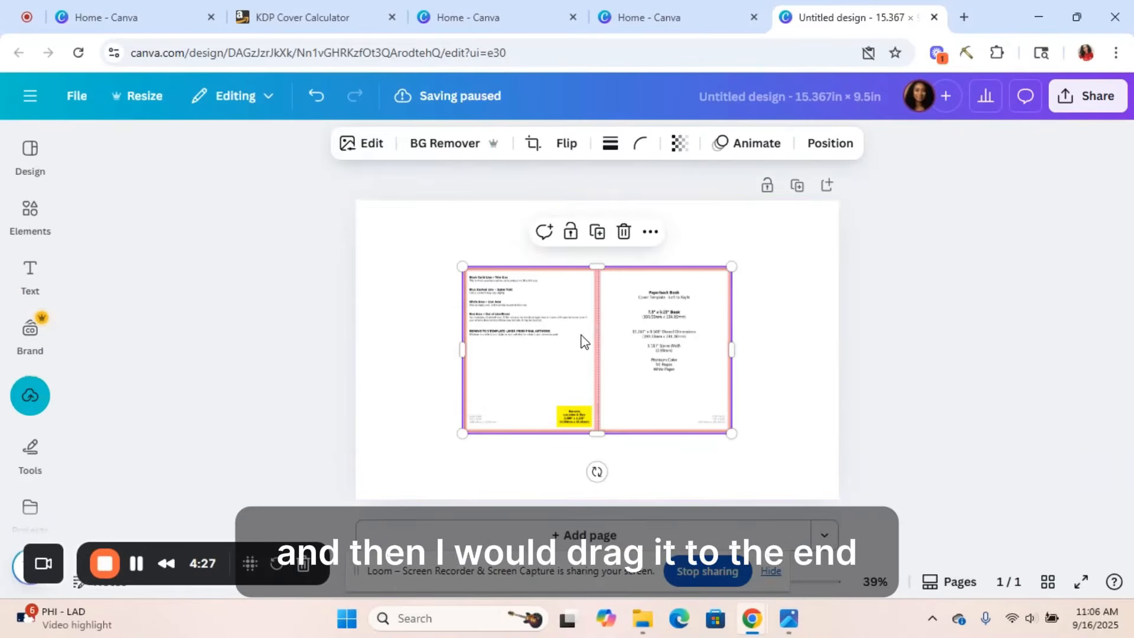
{"action": "left_click_drag", "start_coordinate": [580, 334], "coordinate": [478, 281]}
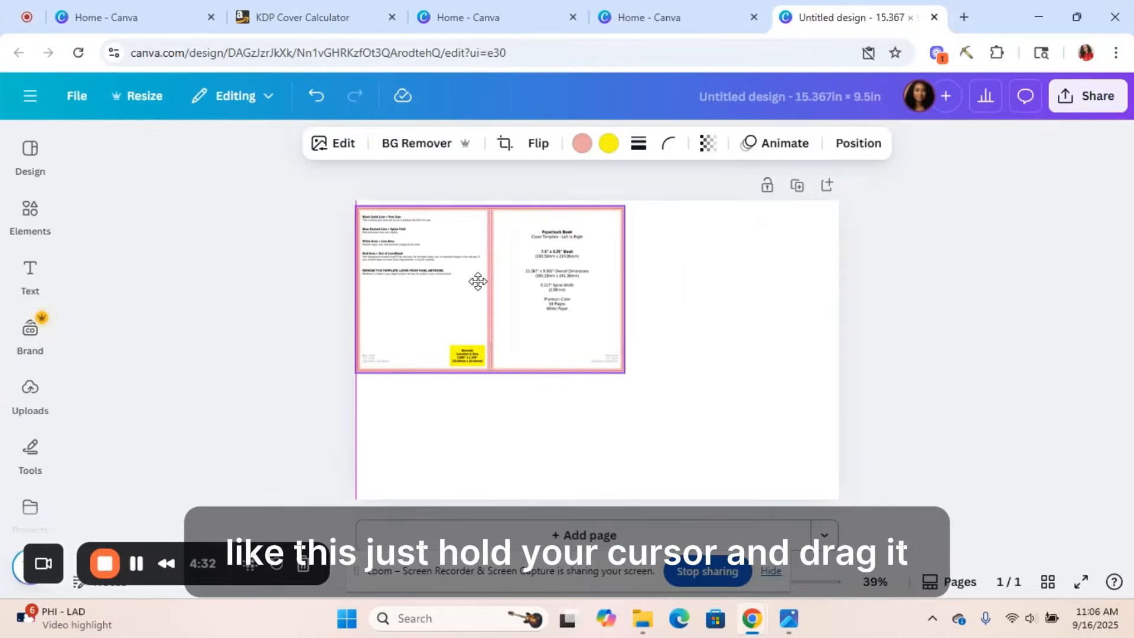
{"action": "left_click_drag", "start_coordinate": [478, 282], "coordinate": [476, 275]}
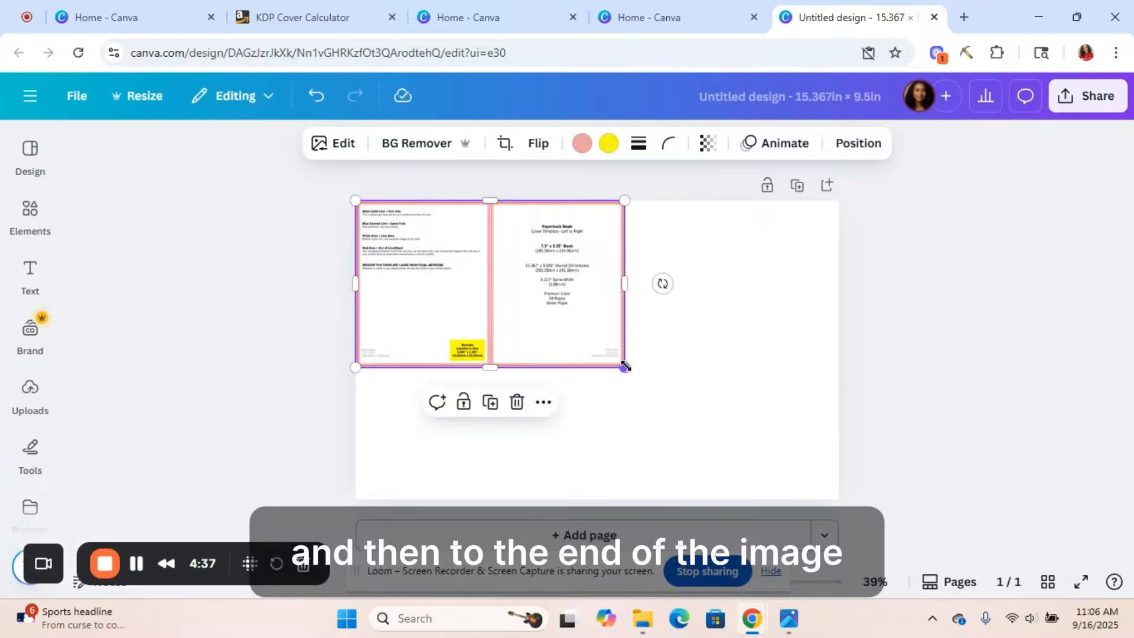
{"action": "left_click_drag", "start_coordinate": [625, 367], "coordinate": [838, 500]}
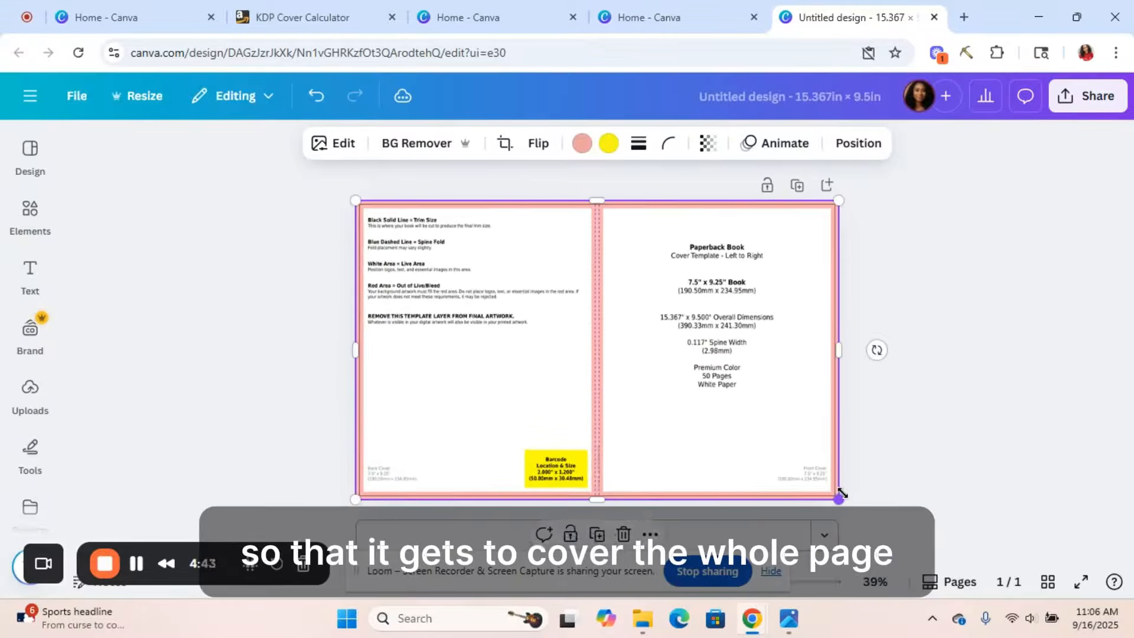
{"action": "left_click", "coordinate": [897, 408]}
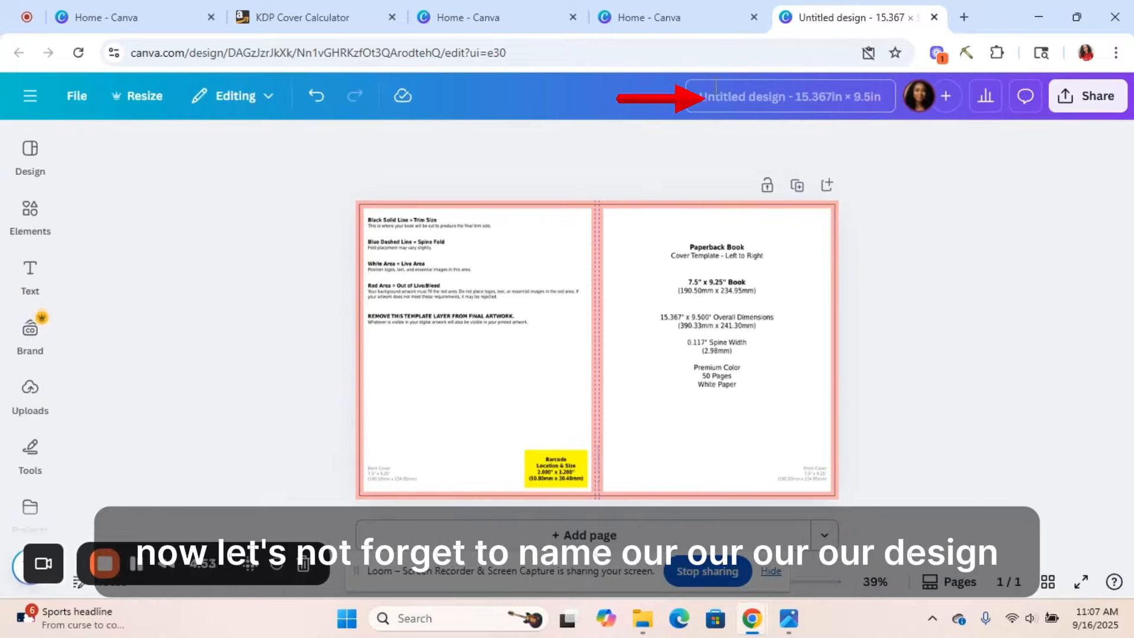
- Name the cover design "My Book Cover"
{"action": "left_click", "coordinate": [725, 103]}
{"action": "key", "text": "BackSpace"}
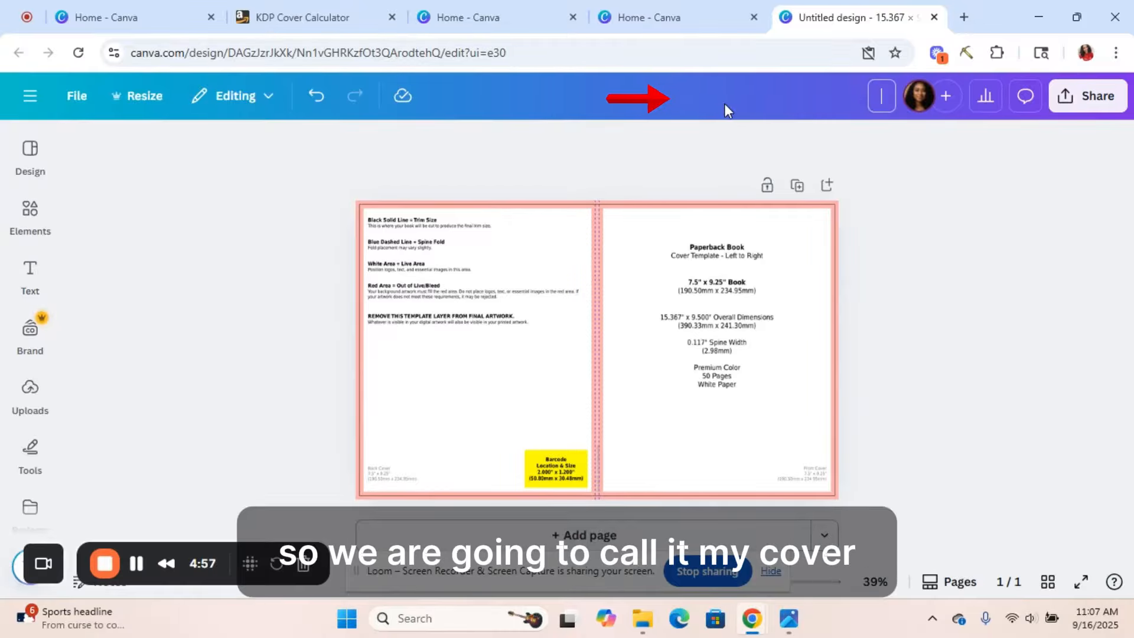
{"action": "type", "text": "My"}
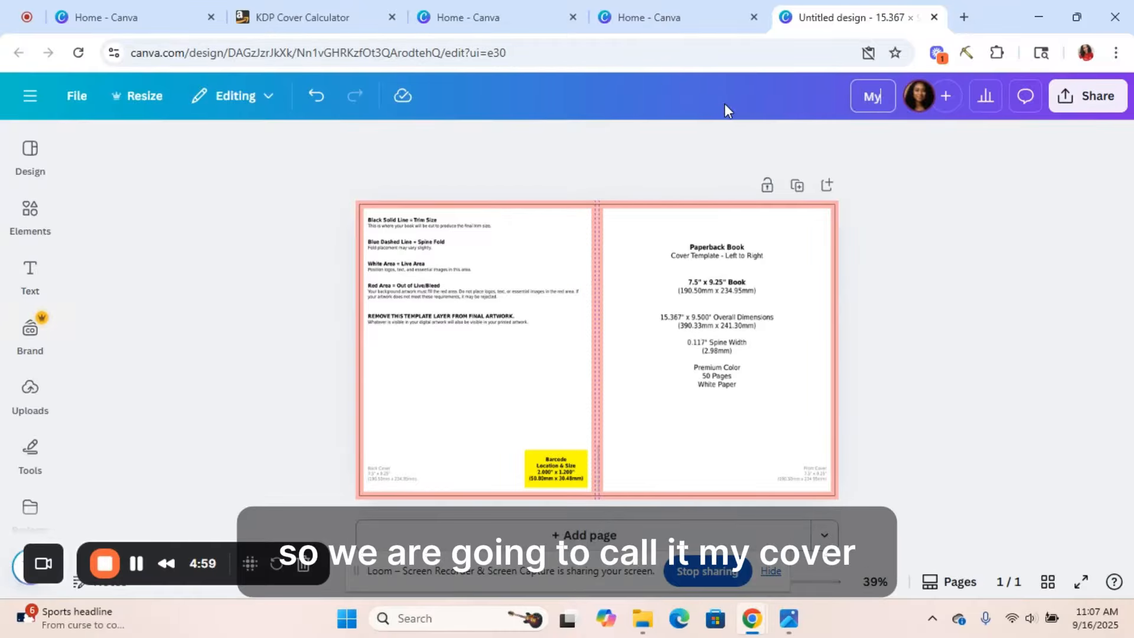
{"action": "type", "text": " cobe"}
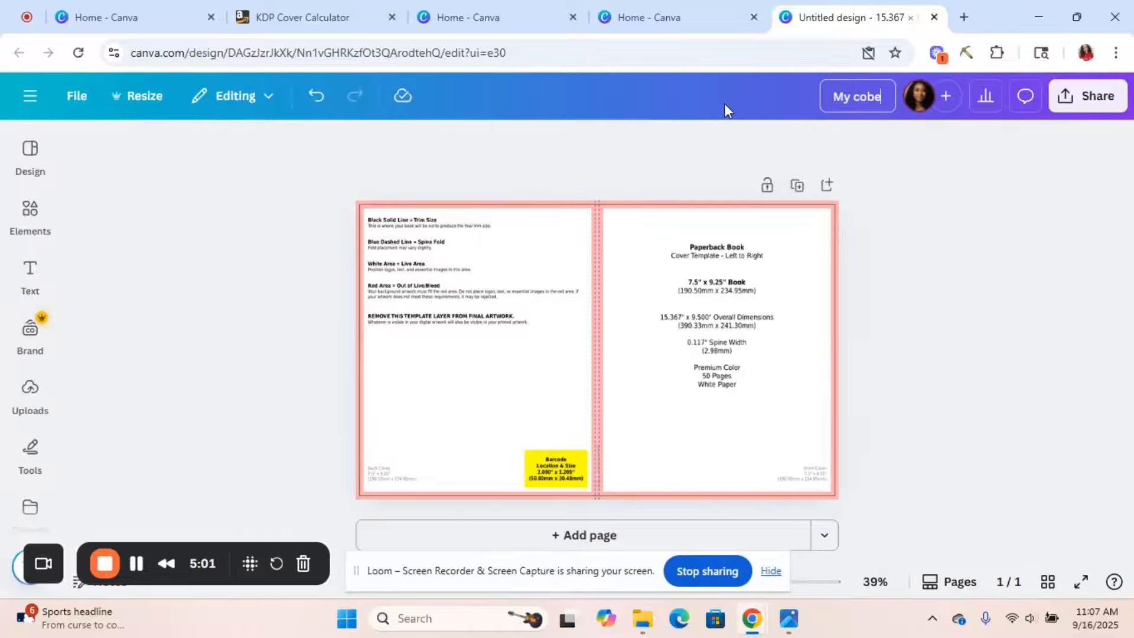
{"action": "key", "text": "BackSpace"}
{"action": "key", "text": "BackSpace"}
{"action": "key", "text": "BackSpace"}
{"action": "key", "text": "BackSpace"}
{"action": "key", "text": "BackSpace"}
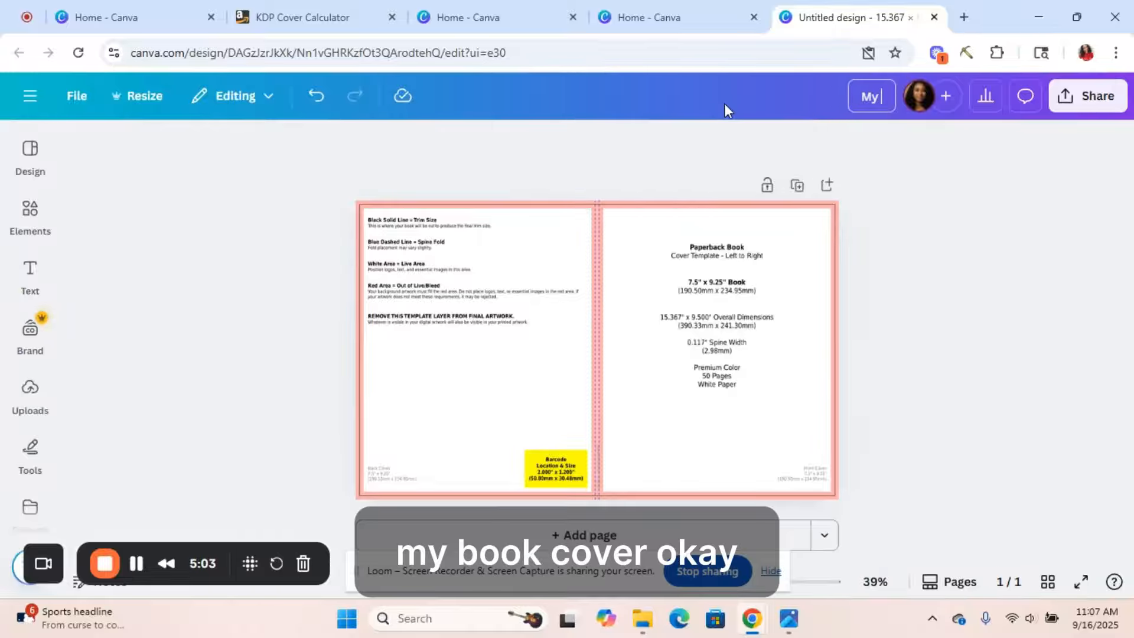
{"action": "type", "text": "Book V"}
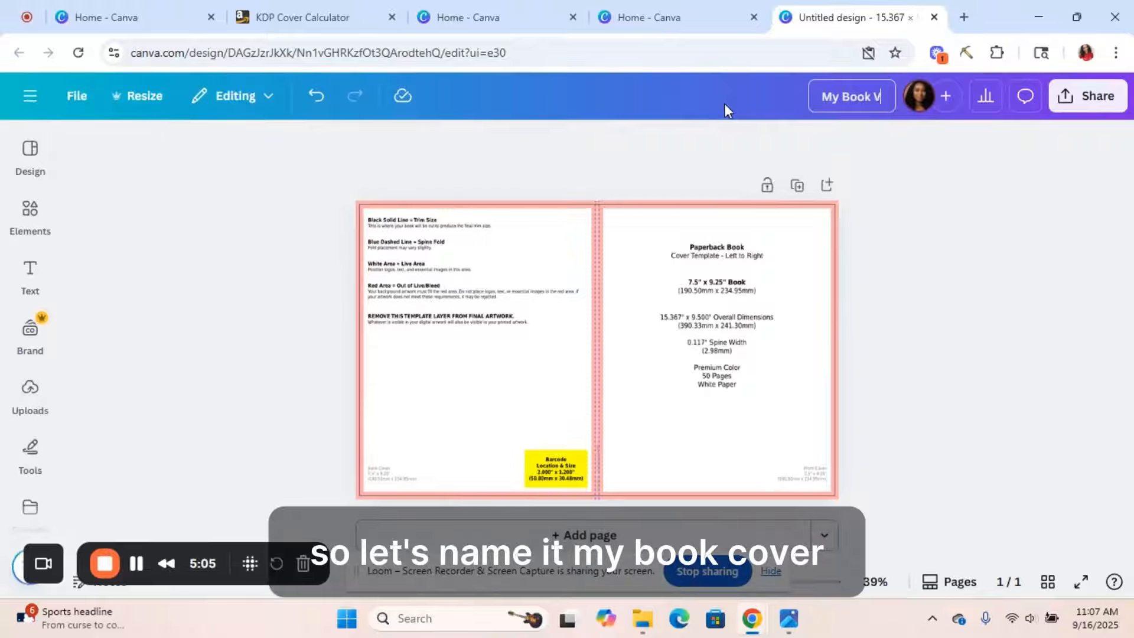
{"action": "key", "text": "BackSpace"}
{"action": "type", "text": "Cover"}
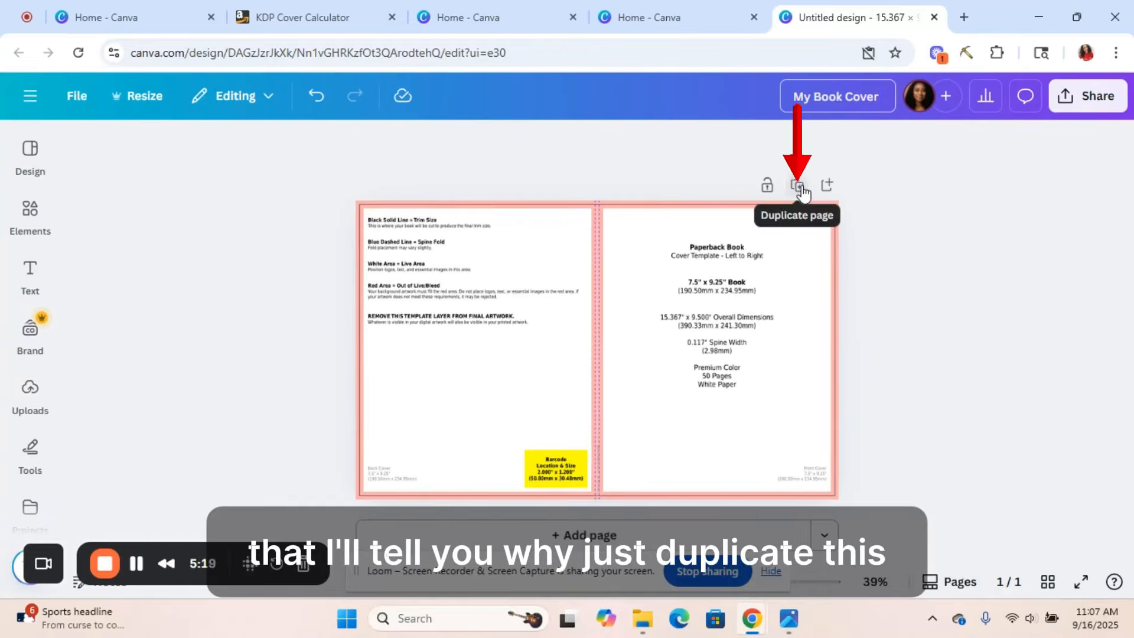
- Duplicate the template page as a reference copy and look over both pages
{"action": "left_click", "coordinate": [798, 187]}
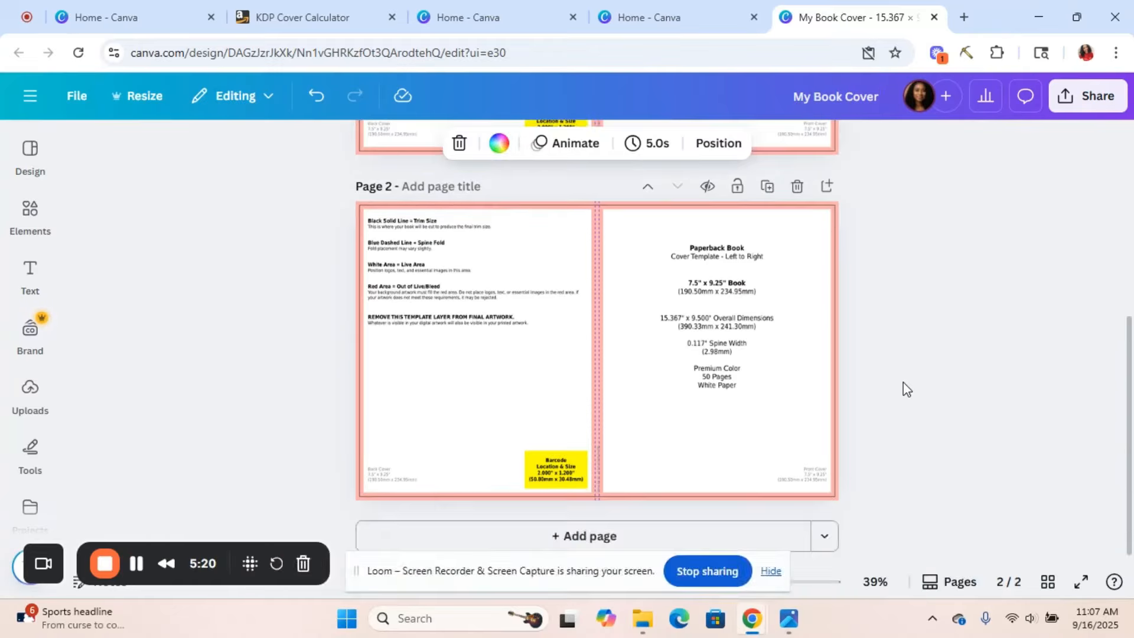
{"action": "scroll", "coordinate": [902, 382], "scroll_direction": "up", "scroll_amount": 5}
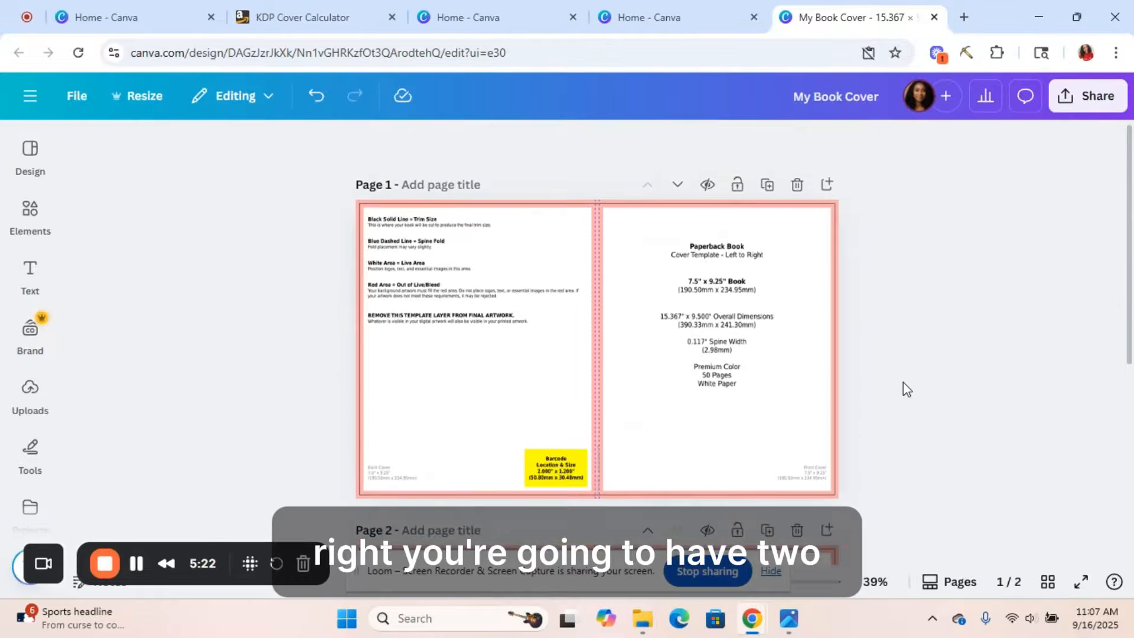
{"action": "scroll", "coordinate": [903, 383], "scroll_direction": "down", "scroll_amount": 1}
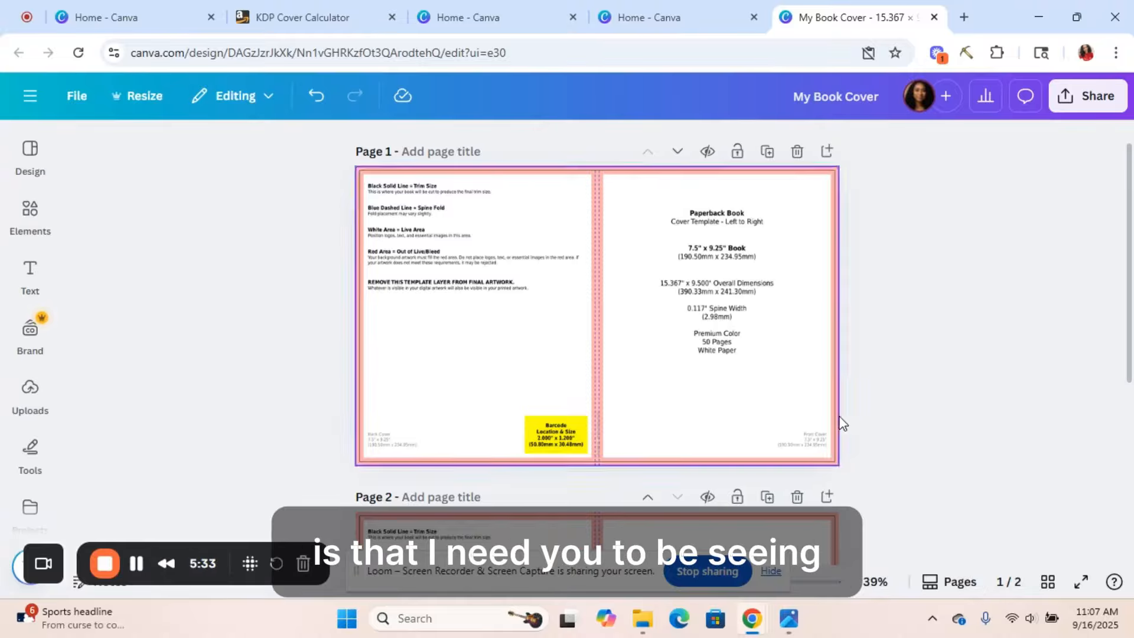
{"action": "scroll", "coordinate": [877, 409], "scroll_direction": "down", "scroll_amount": 5}
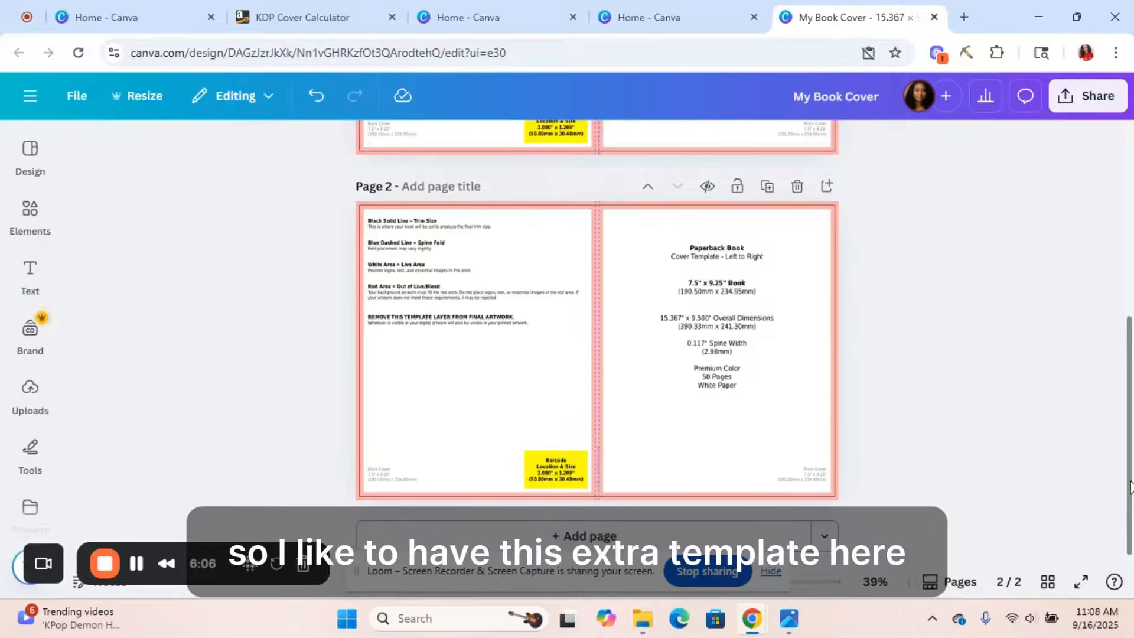
{"action": "left_click_drag", "start_coordinate": [1129, 487], "coordinate": [1129, 319]}
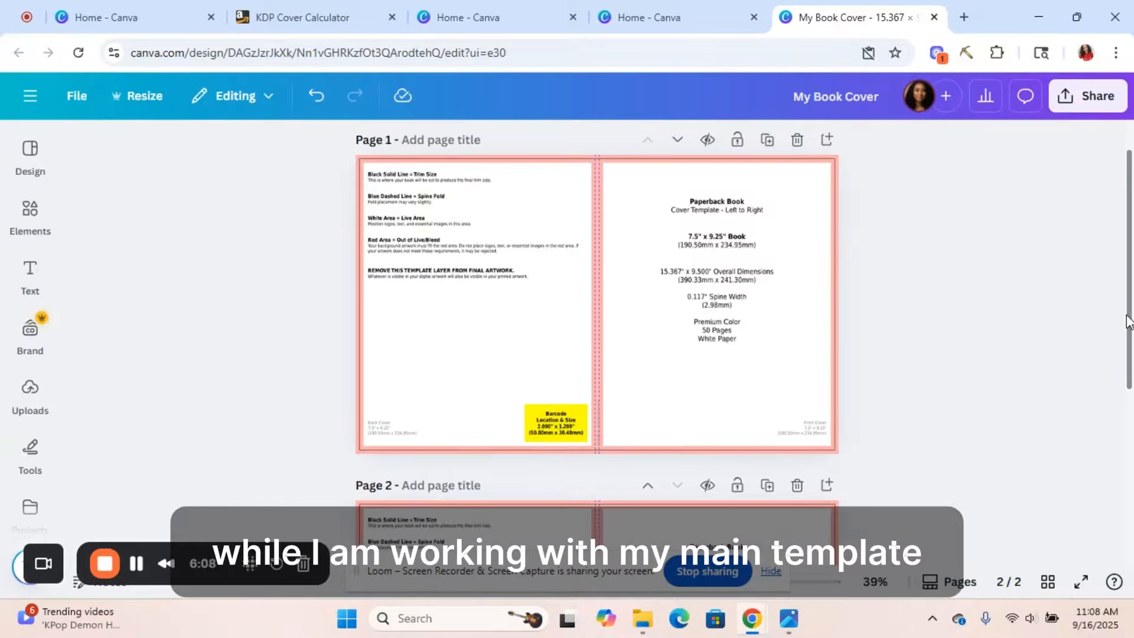
- Set the transparency of the template image on page 1 to 39
{"action": "left_click", "coordinate": [751, 349]}
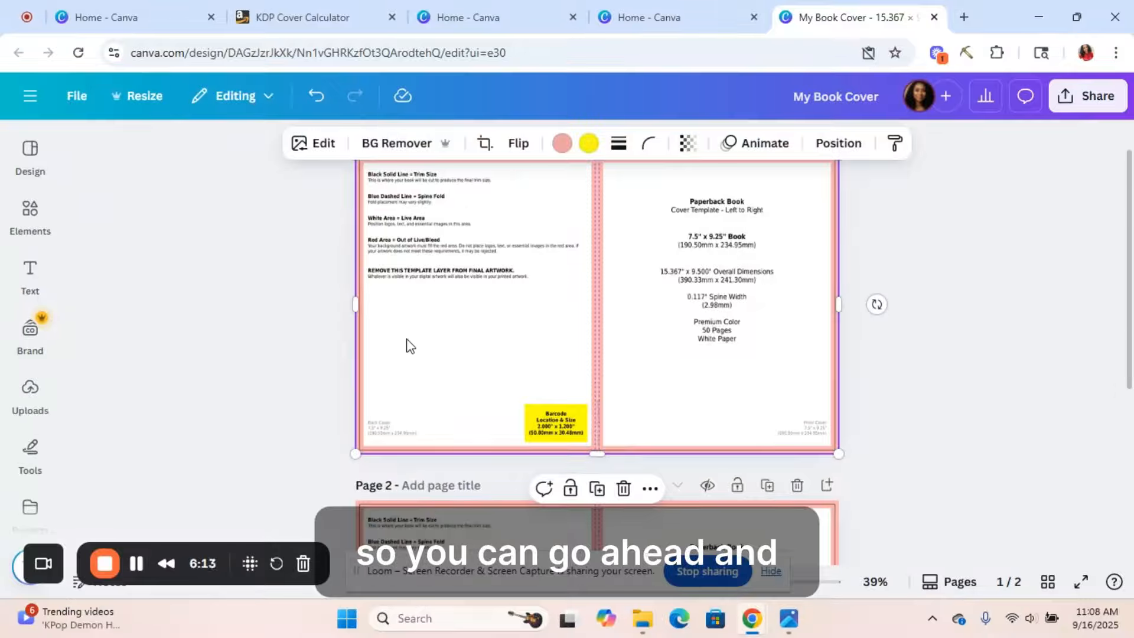
{"action": "left_click", "coordinate": [689, 147]}
{"action": "left_click_drag", "start_coordinate": [725, 213], "coordinate": [650, 225]}
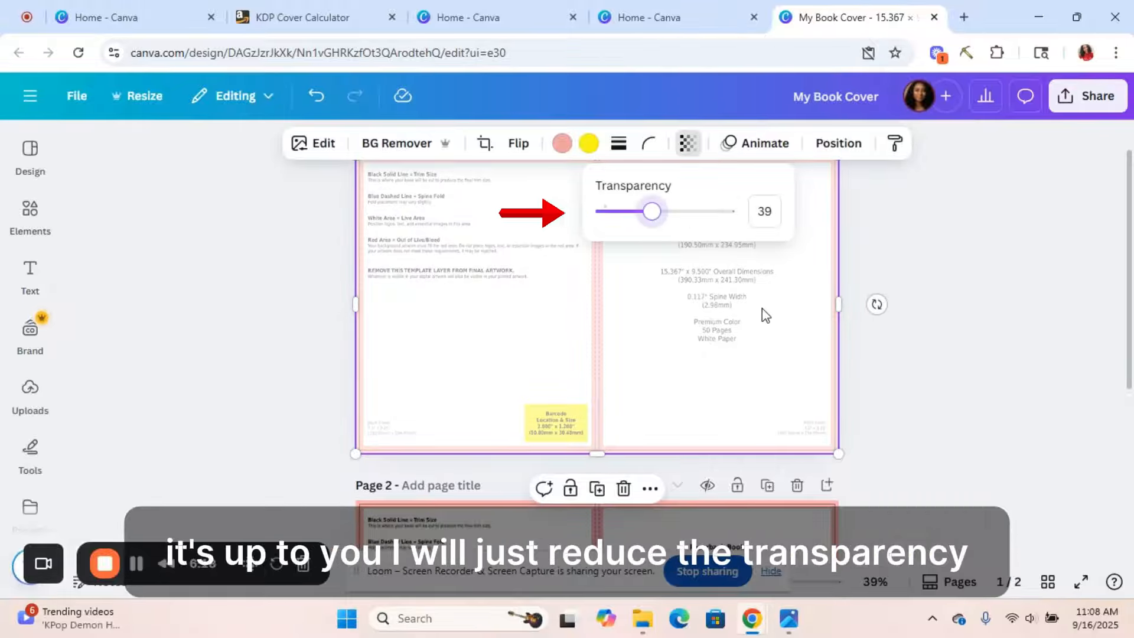
{"action": "left_click", "coordinate": [783, 344]}
{"action": "left_click", "coordinate": [929, 381]}
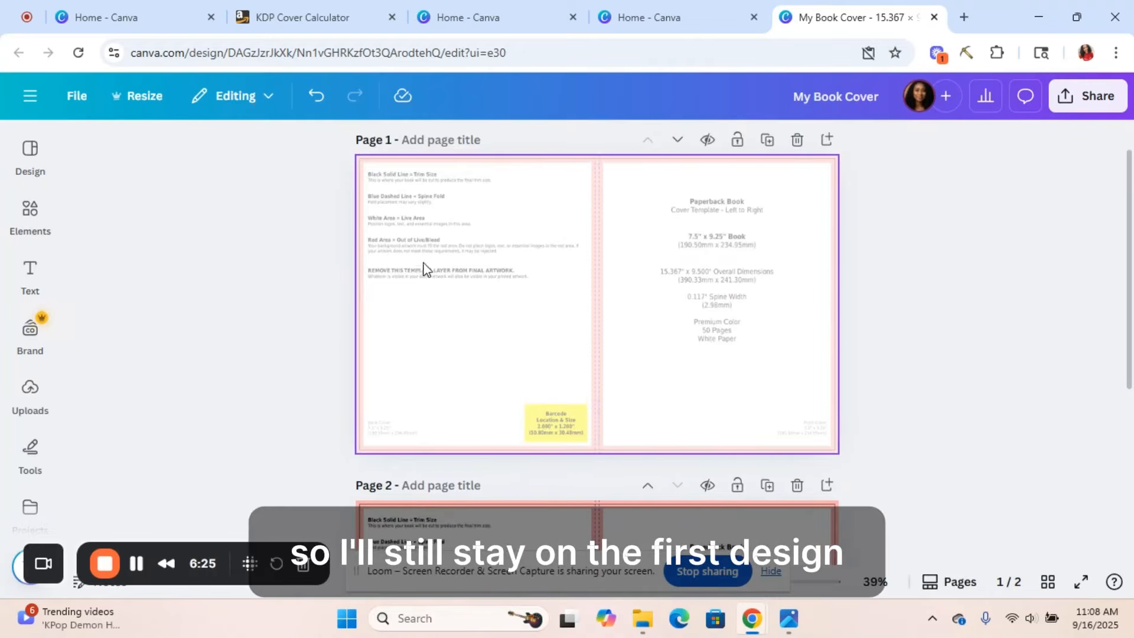
- Search the design templates for "childrens book template" and browse the results for a suitable cover
{"action": "left_click", "coordinate": [435, 279]}
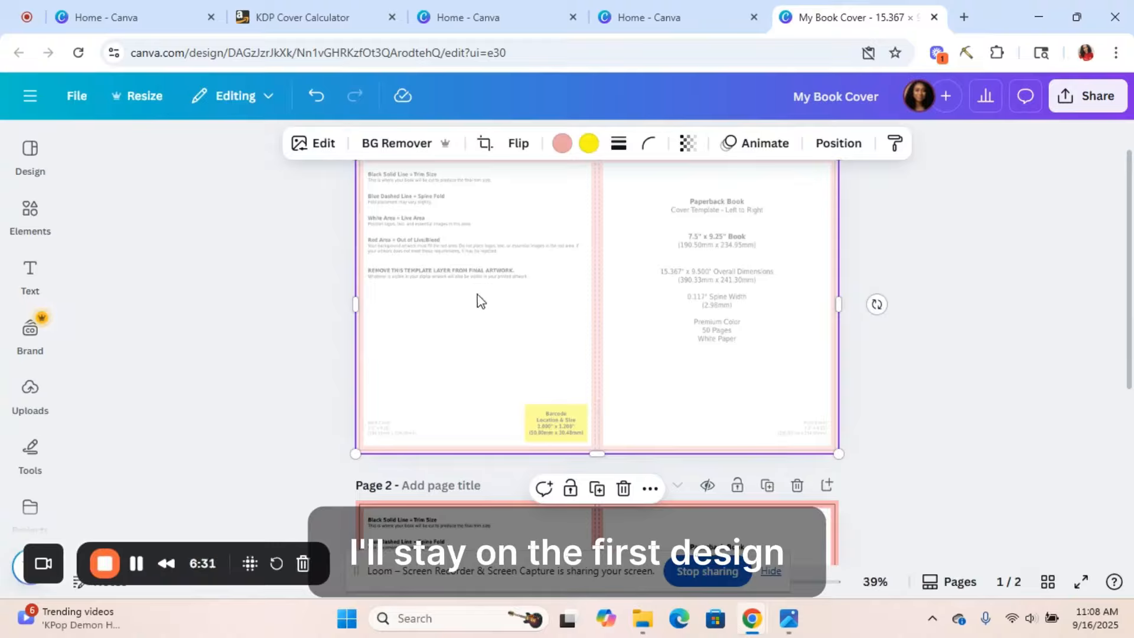
{"action": "left_click", "coordinate": [40, 166]}
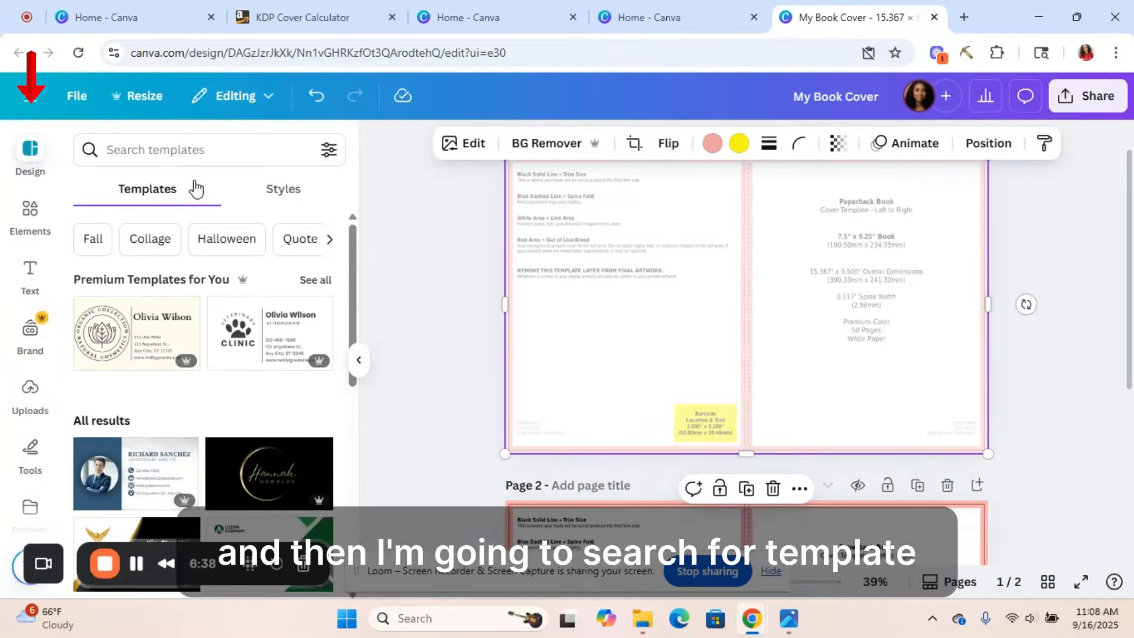
{"action": "left_click", "coordinate": [182, 148]}
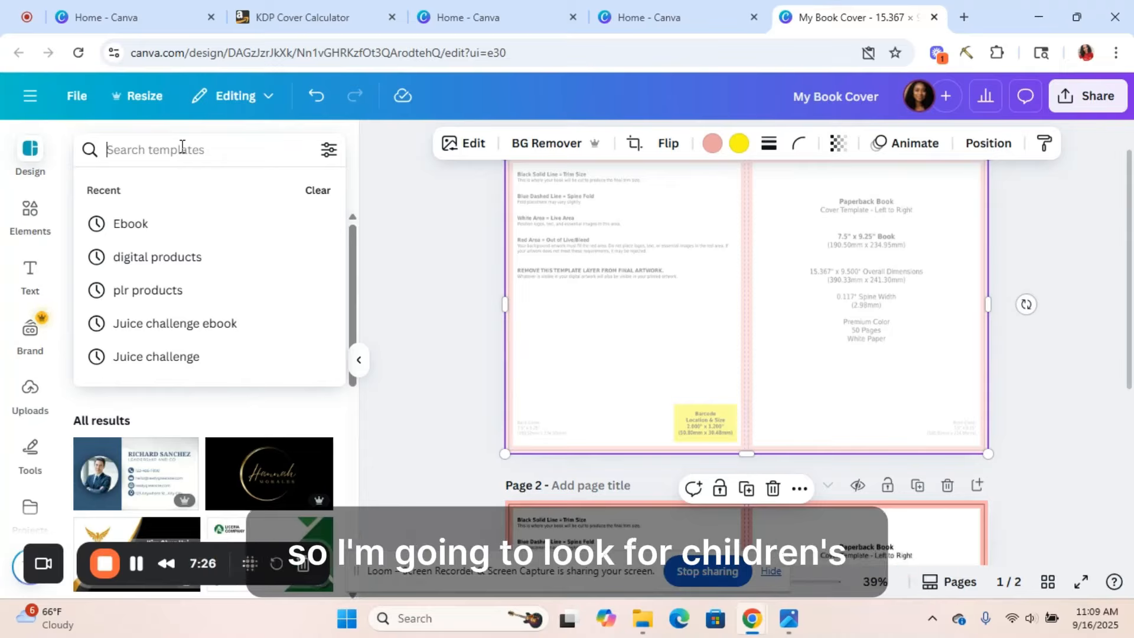
{"action": "type", "text": "chr"}
{"action": "key", "text": "BackSpace"}
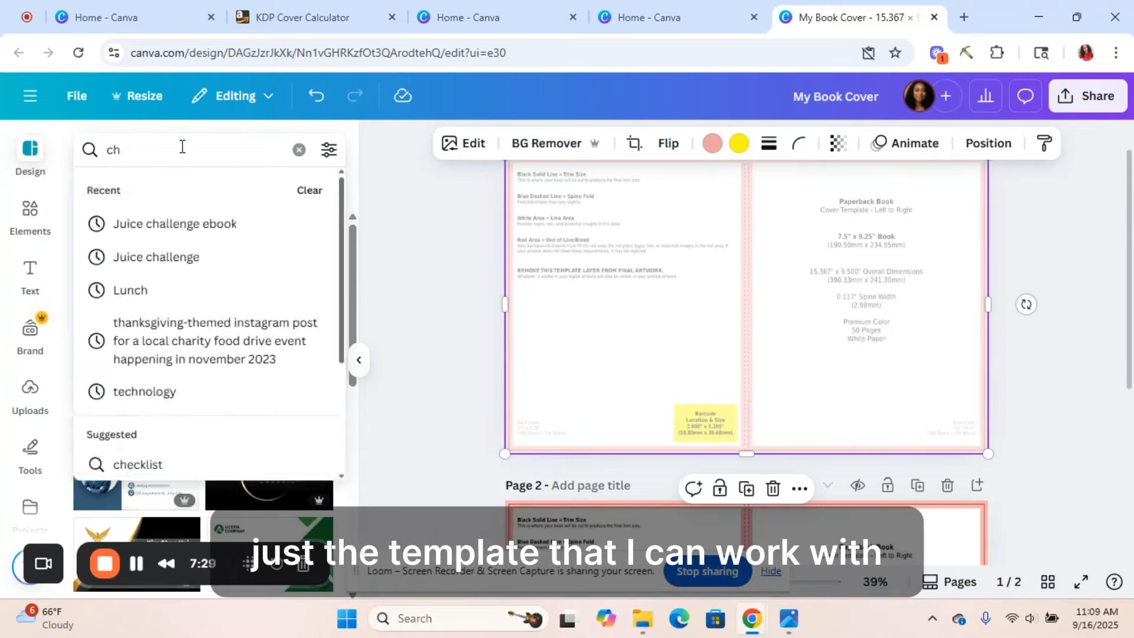
{"action": "type", "text": "ildren"}
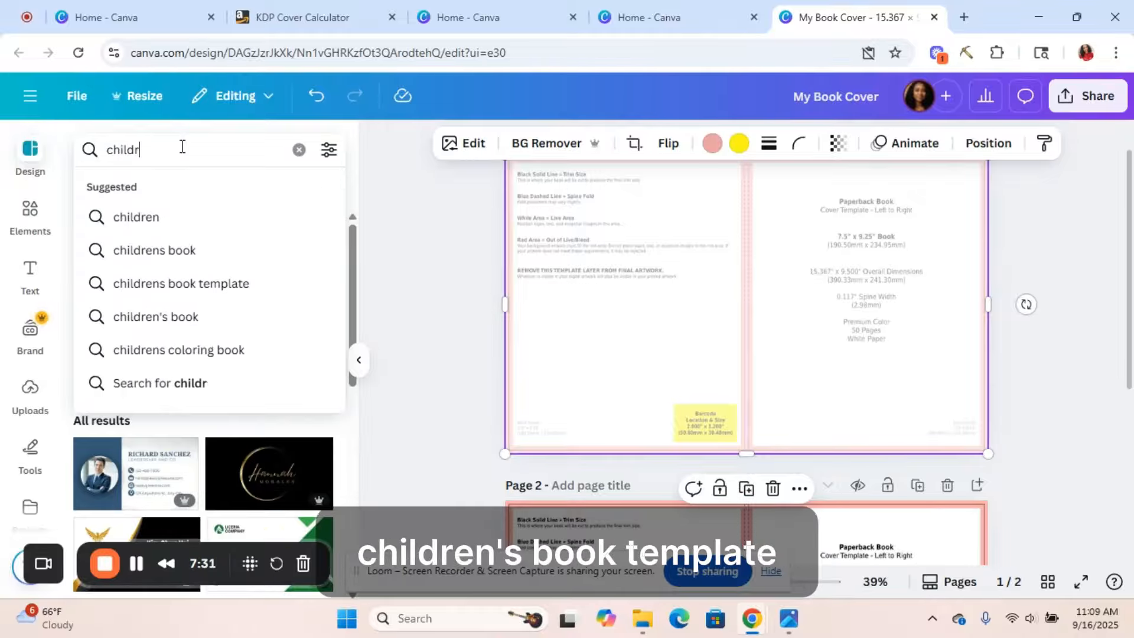
{"action": "left_click", "coordinate": [163, 254]}
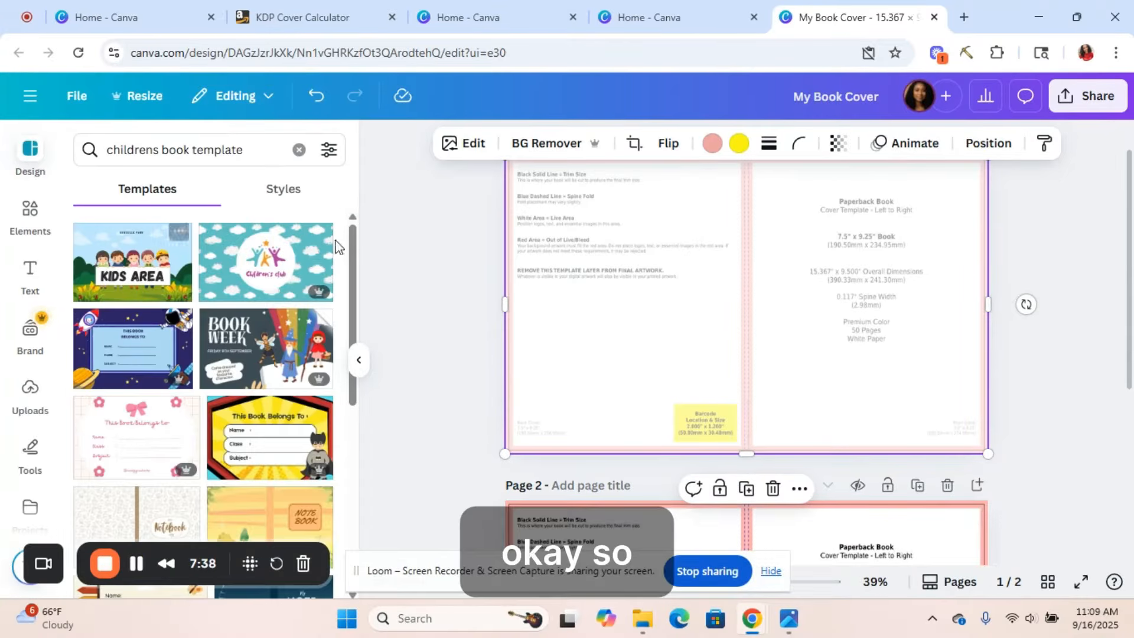
{"action": "left_click_drag", "start_coordinate": [354, 301], "coordinate": [365, 485]}
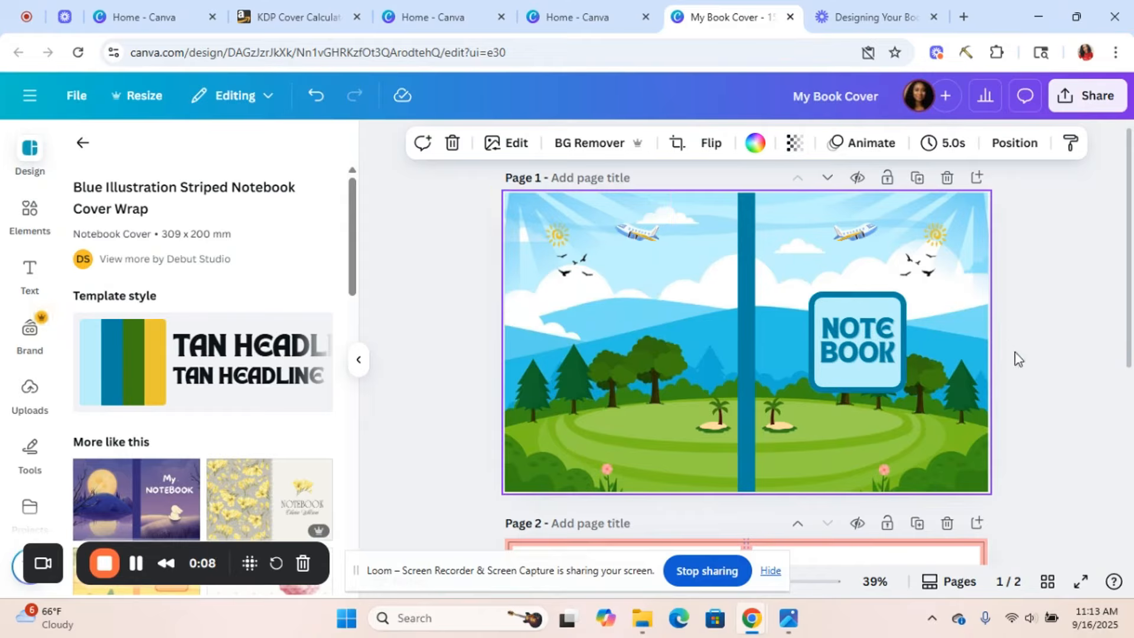
{"action": "left_click", "coordinate": [1014, 370]}
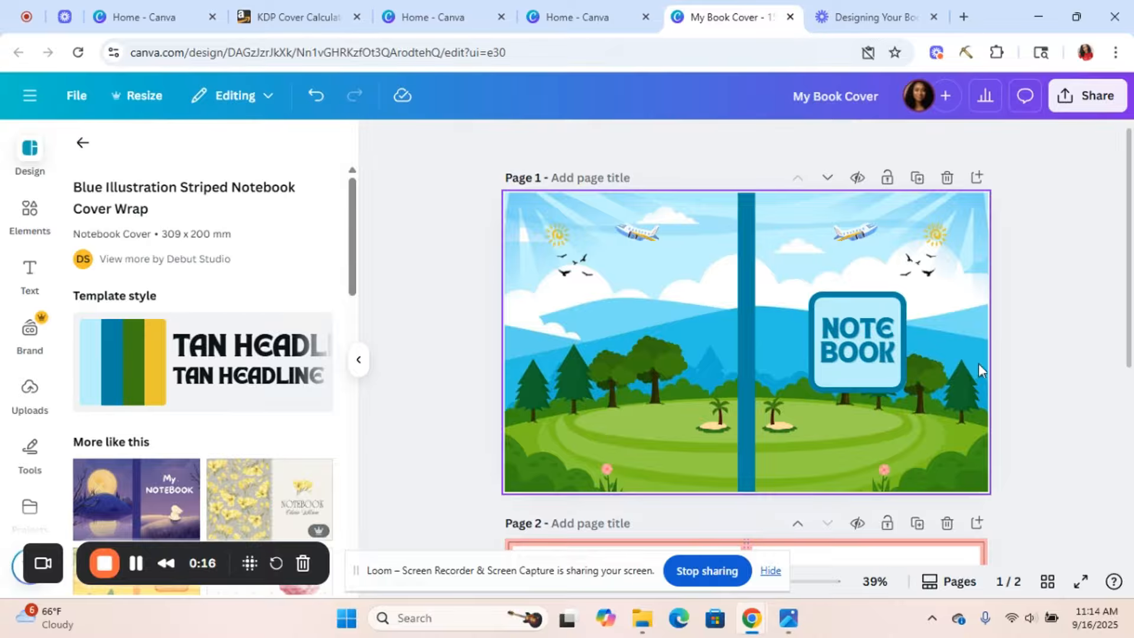
{"action": "left_click", "coordinate": [639, 260]}
{"action": "left_click", "coordinate": [689, 423]}
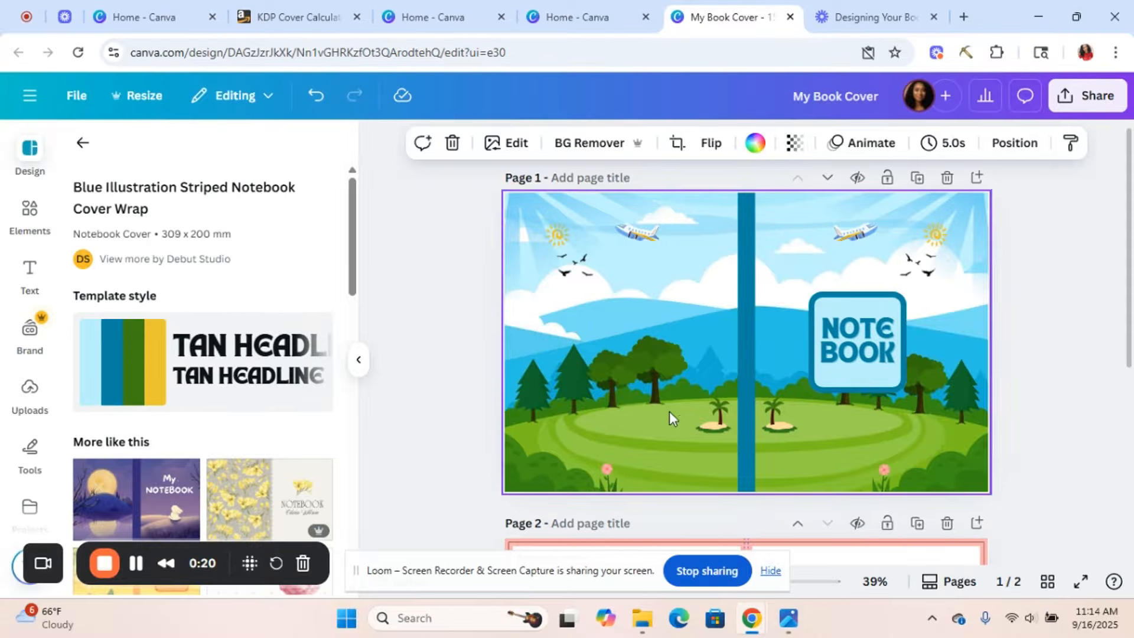
{"action": "left_click", "coordinate": [702, 423]}
{"action": "left_click", "coordinate": [706, 422]}
{"action": "left_click", "coordinate": [653, 264]}
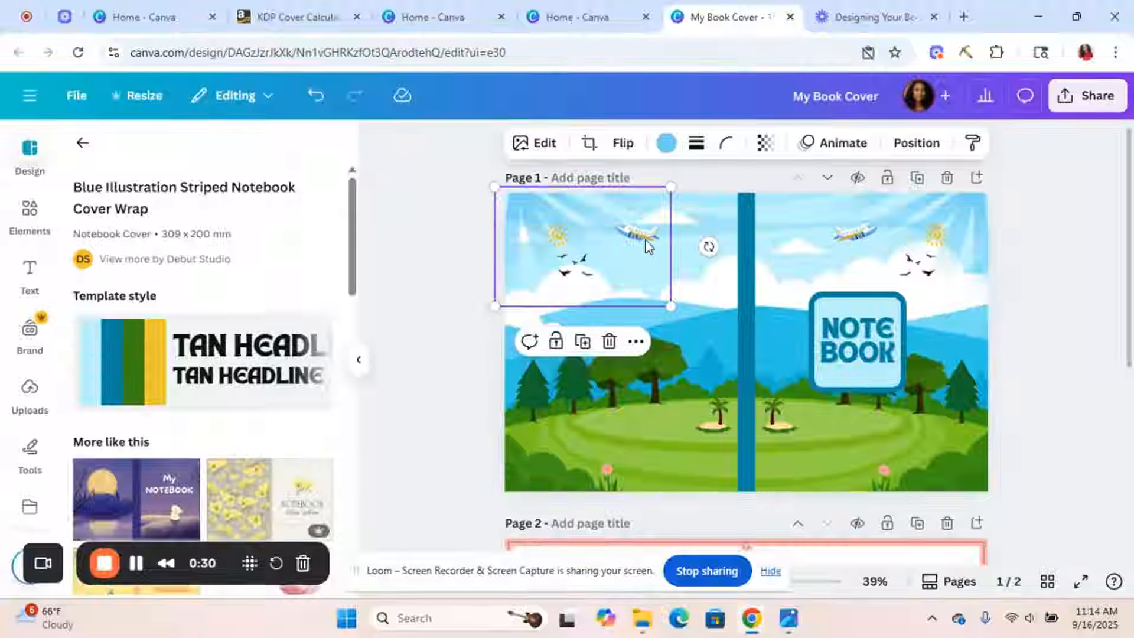
{"action": "key", "text": "Escape"}
- Delete the airplane and the sun from the back cover on page 1
{"action": "left_click", "coordinate": [648, 245]}
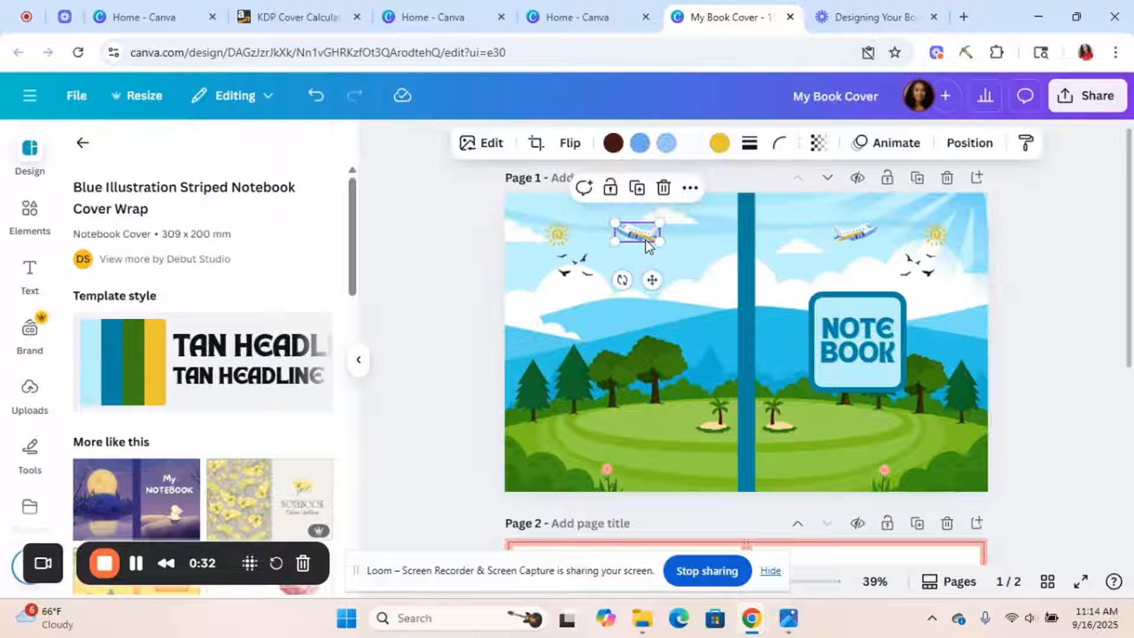
{"action": "key", "text": "Delete"}
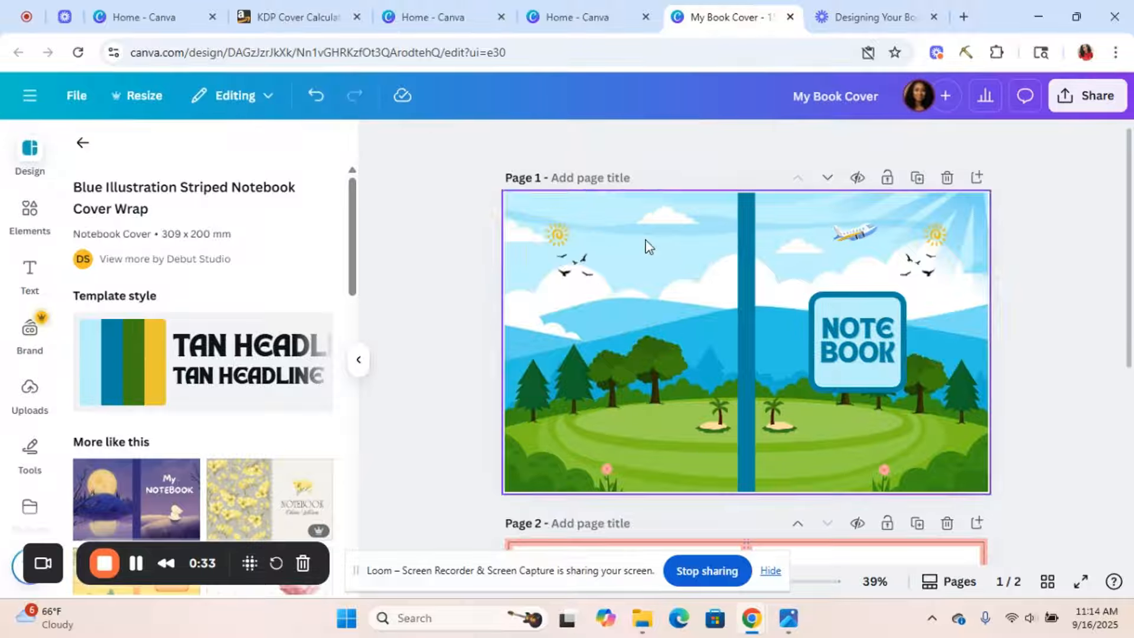
{"action": "left_click", "coordinate": [558, 237]}
{"action": "key", "text": "Delete"}
- Enlarge the flock of birds on the back cover to about three times its size and move it up into the sky
{"action": "left_click", "coordinate": [567, 255]}
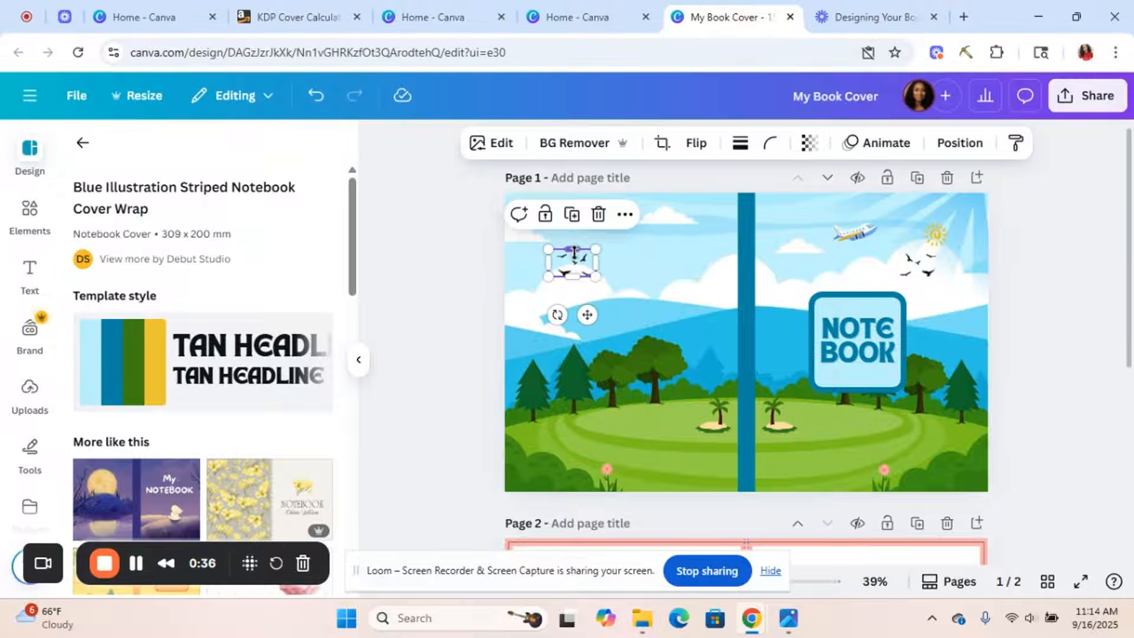
{"action": "left_click_drag", "start_coordinate": [597, 281], "coordinate": [695, 333]}
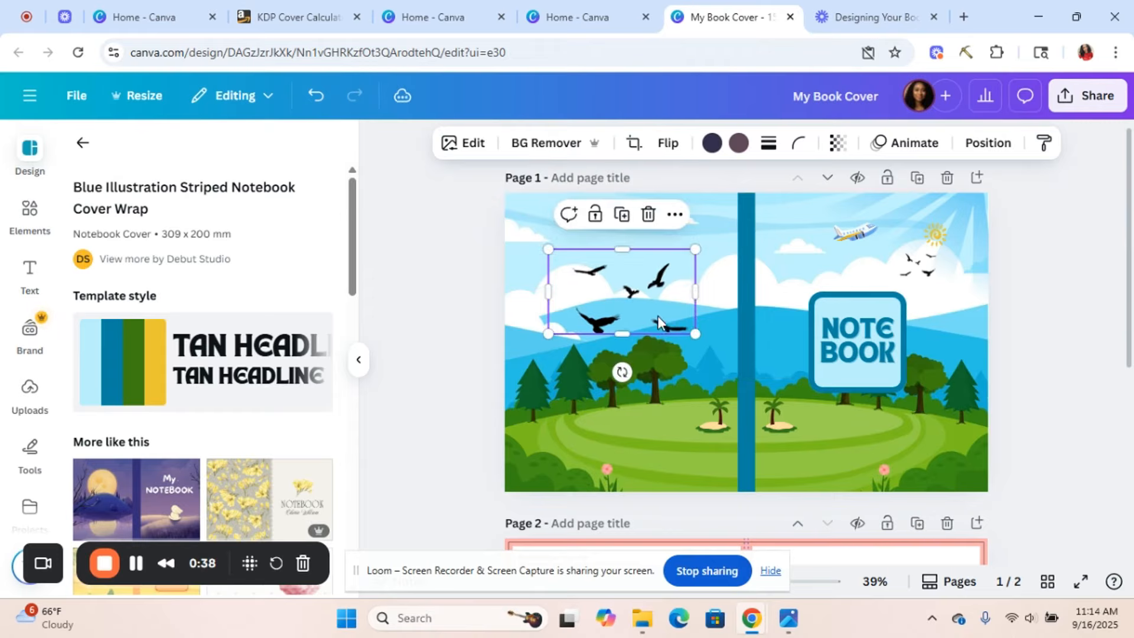
{"action": "left_click", "coordinate": [703, 267]}
{"action": "left_click_drag", "start_coordinate": [654, 275], "coordinate": [630, 232]}
{"action": "left_click", "coordinate": [764, 287]}
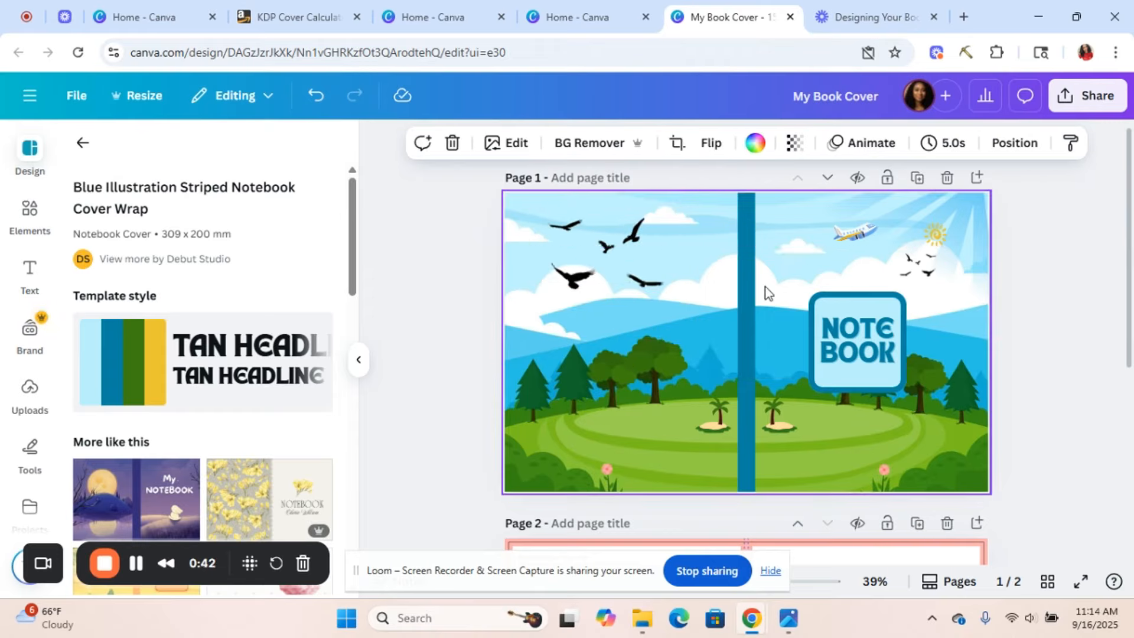
- Delete the airplane and the flock of birds from the front cover
{"action": "left_click", "coordinate": [862, 229]}
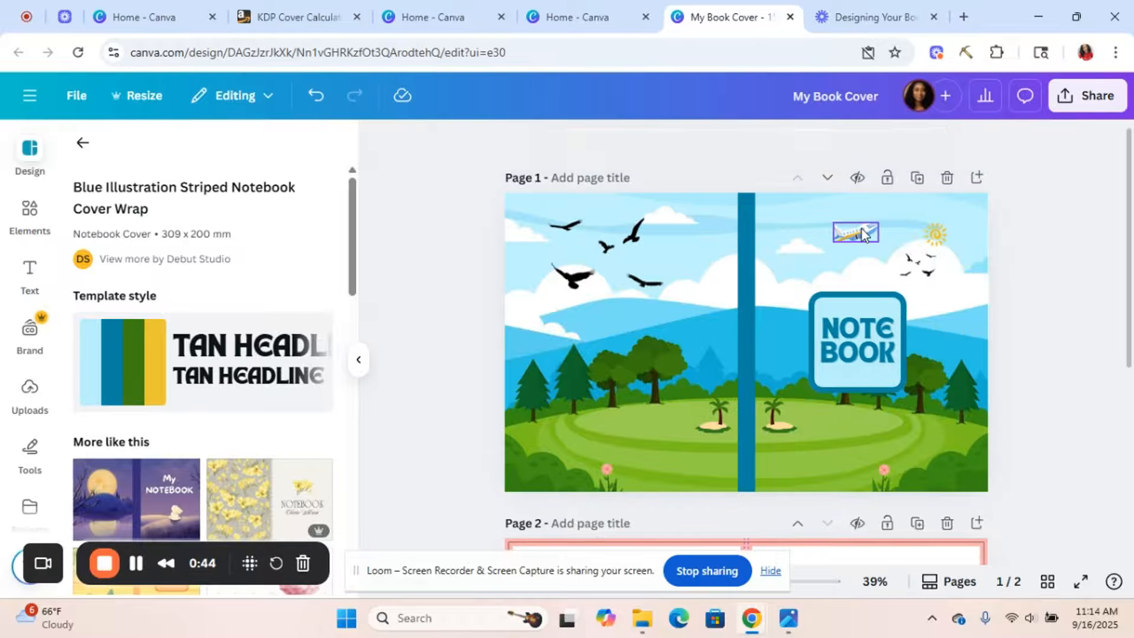
{"action": "key", "text": "Delete"}
{"action": "left_click", "coordinate": [923, 248]}
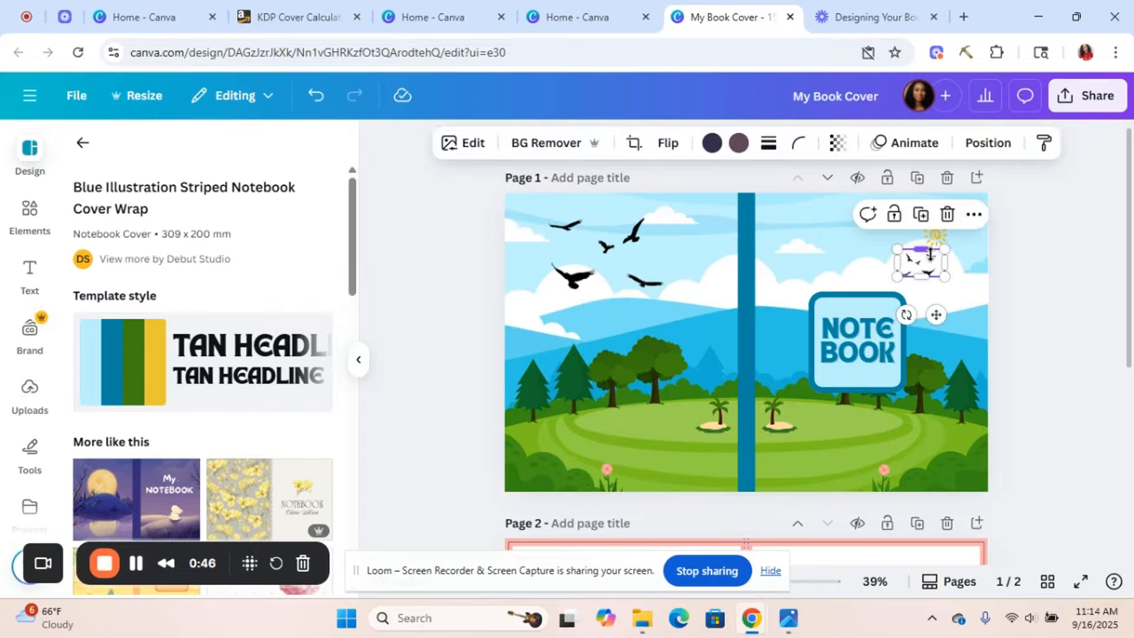
{"action": "key", "text": "Delete"}
- Enlarge the sun on the front cover to nearly three times its size, keeping it in the upper sky
{"action": "left_click", "coordinate": [939, 237]}
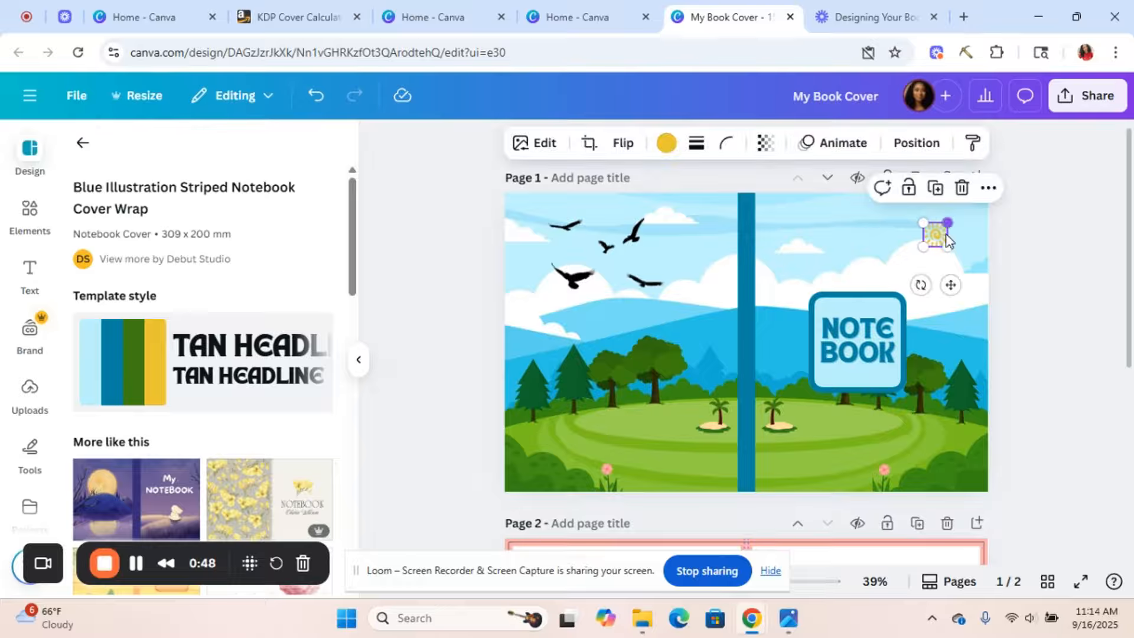
{"action": "left_click_drag", "start_coordinate": [947, 241], "coordinate": [925, 258]}
{"action": "left_click", "coordinate": [881, 377]}
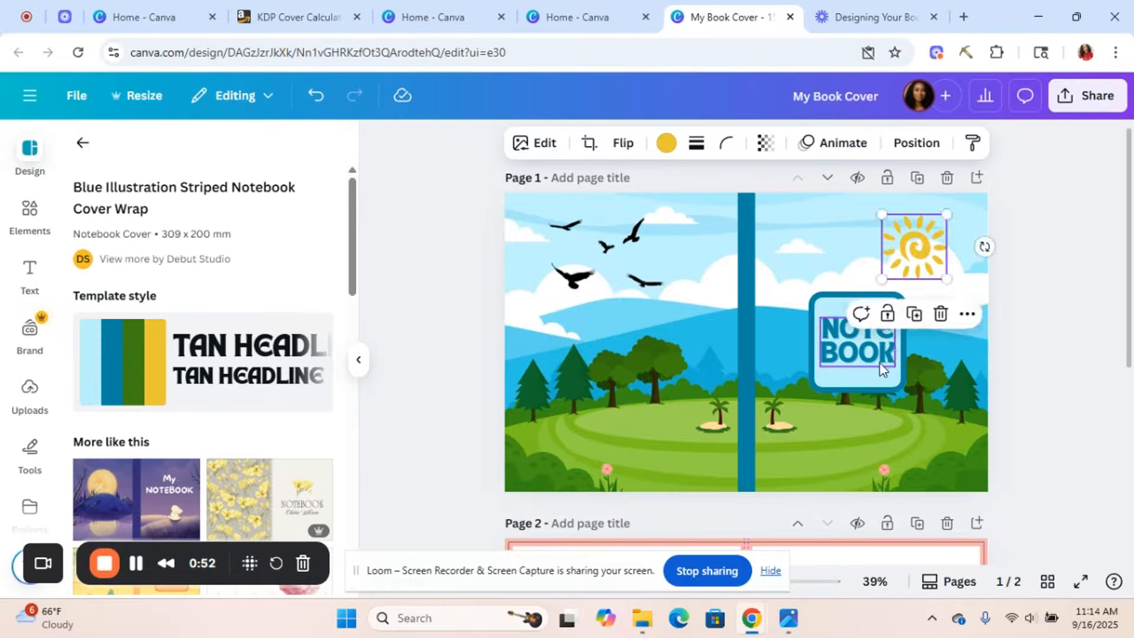
- Reshape the rounded title frame on the front cover into a wide, shorter rectangle spanning most of the cover's width
{"action": "left_click", "coordinate": [880, 382]}
{"action": "left_click", "coordinate": [880, 385]}
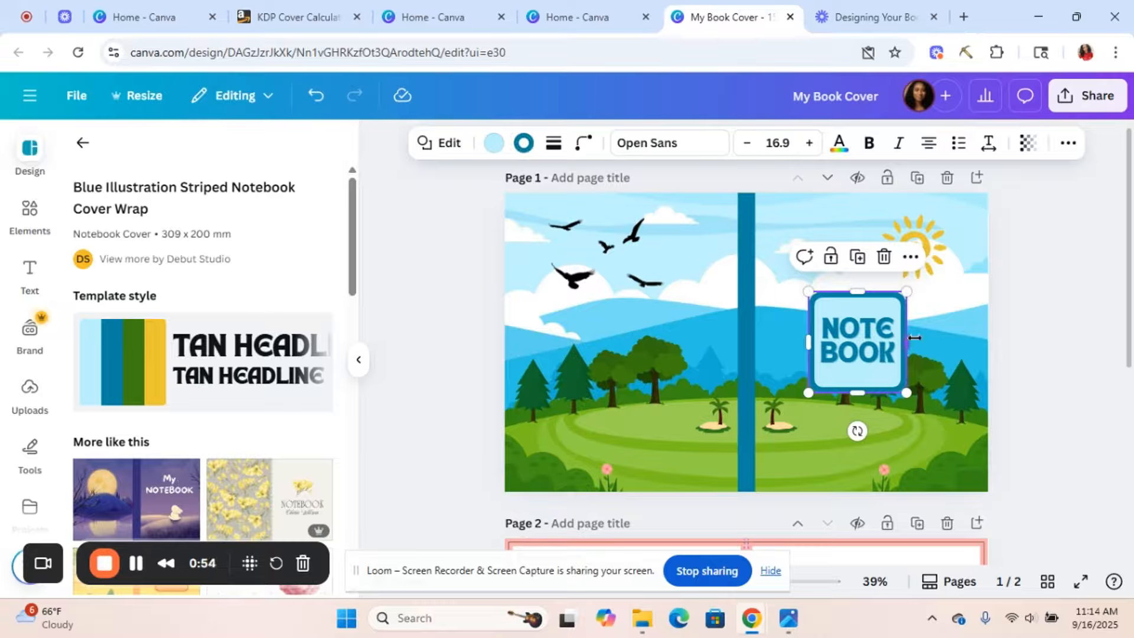
{"action": "left_click_drag", "start_coordinate": [914, 338], "coordinate": [961, 338]}
{"action": "left_click_drag", "start_coordinate": [809, 341], "coordinate": [766, 345]}
{"action": "left_click_drag", "start_coordinate": [958, 392], "coordinate": [933, 357]}
- Delete the "NOTE BOOK" text and reposition the empty title frame towards the middle of the front cover
{"action": "left_click", "coordinate": [891, 332]}
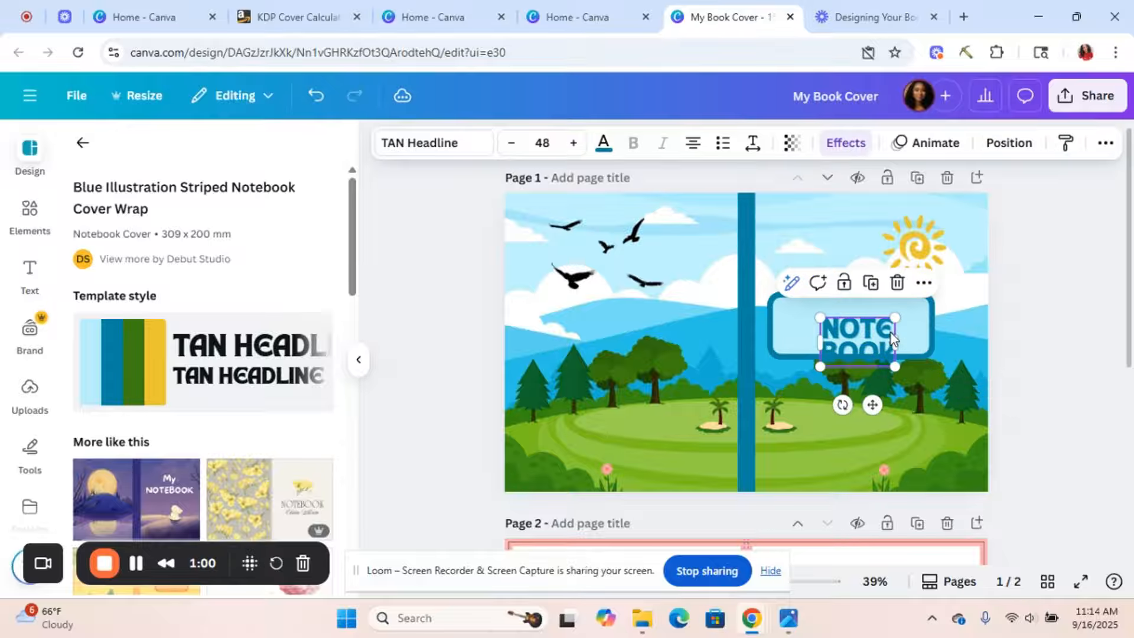
{"action": "key", "text": "Delete"}
{"action": "left_click_drag", "start_coordinate": [894, 319], "coordinate": [908, 313]}
{"action": "left_click", "coordinate": [864, 423]}
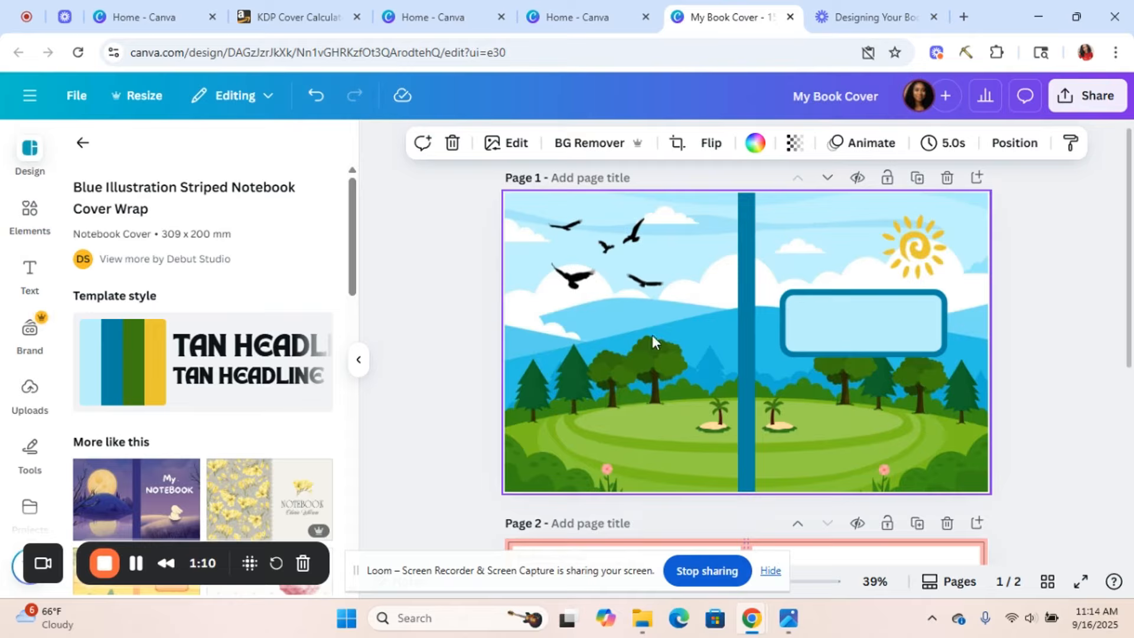
- Try filling the page 1 background with the document green #347c1d
{"action": "left_click", "coordinate": [755, 142]}
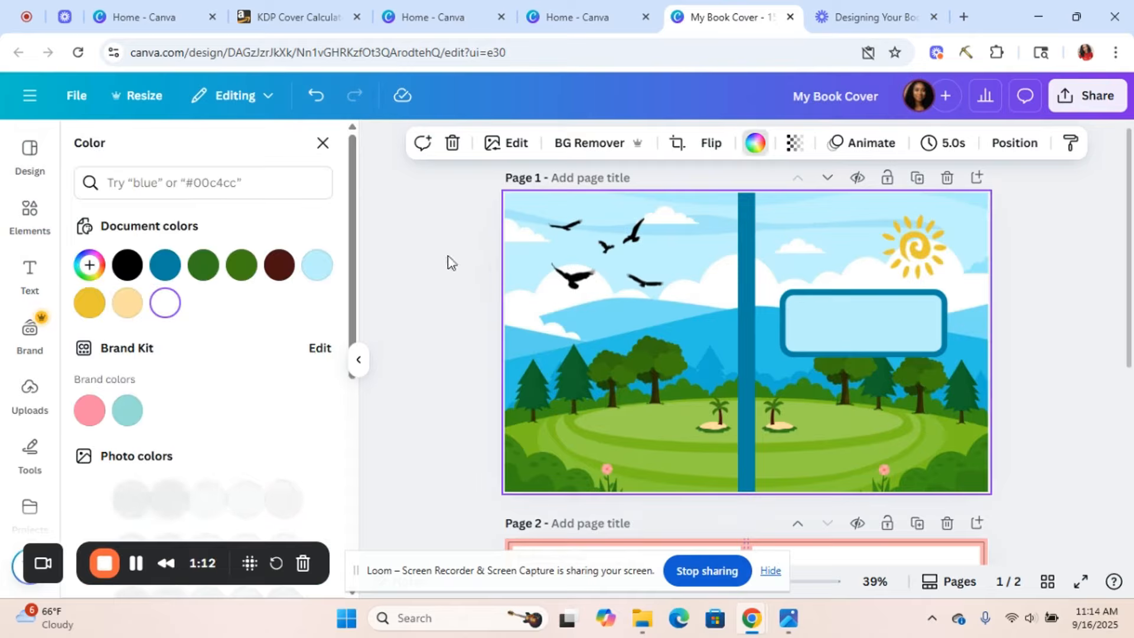
{"action": "left_click", "coordinate": [203, 264]}
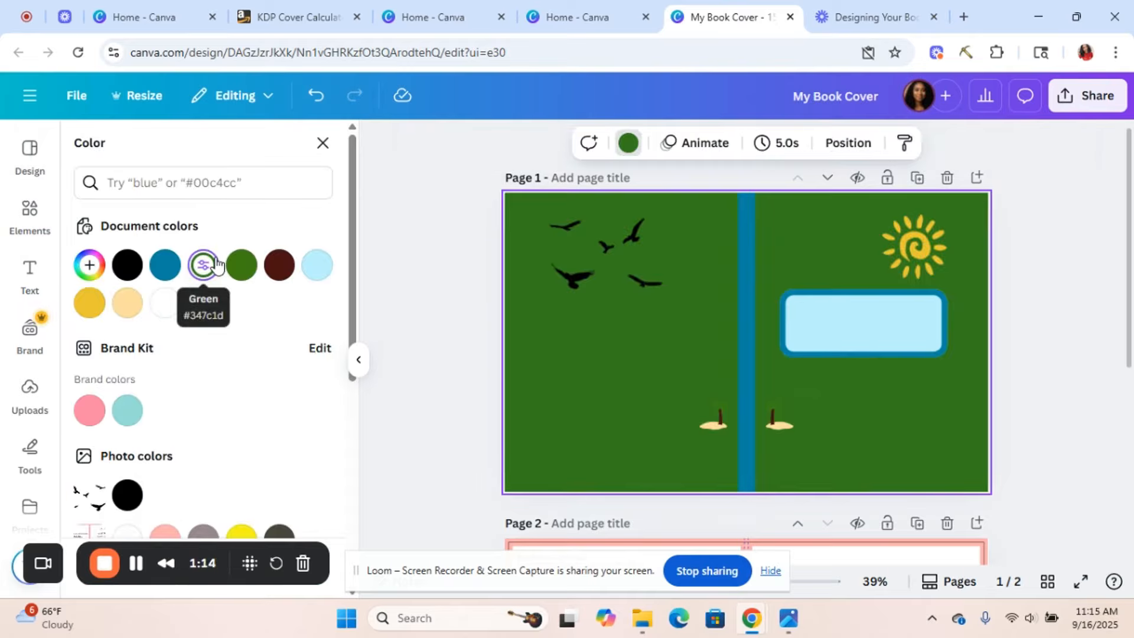
{"action": "key", "text": "ctrl+z"}
{"action": "left_click", "coordinate": [706, 416]}
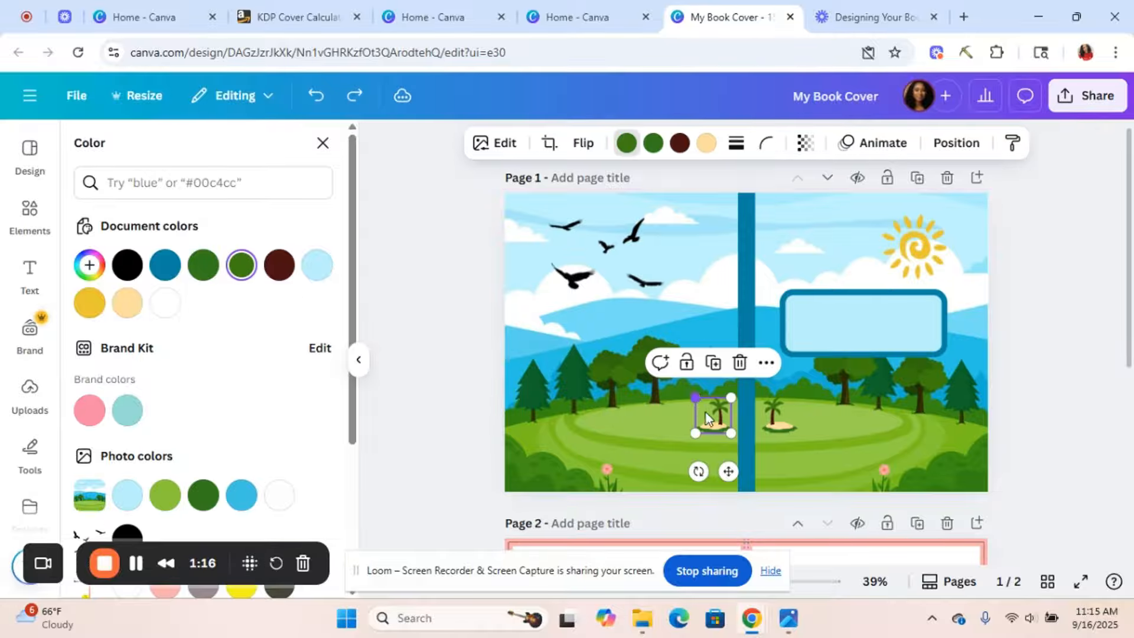
{"action": "left_click", "coordinate": [834, 455]}
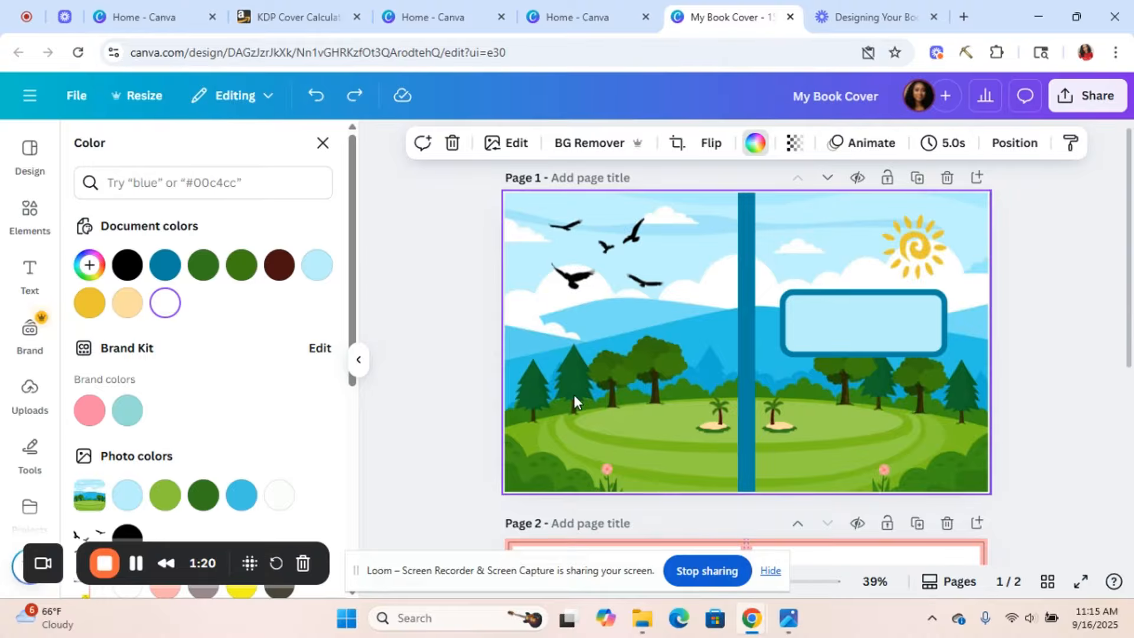
- Search the design templates for "garden" and browse the results
{"action": "left_click", "coordinate": [31, 155]}
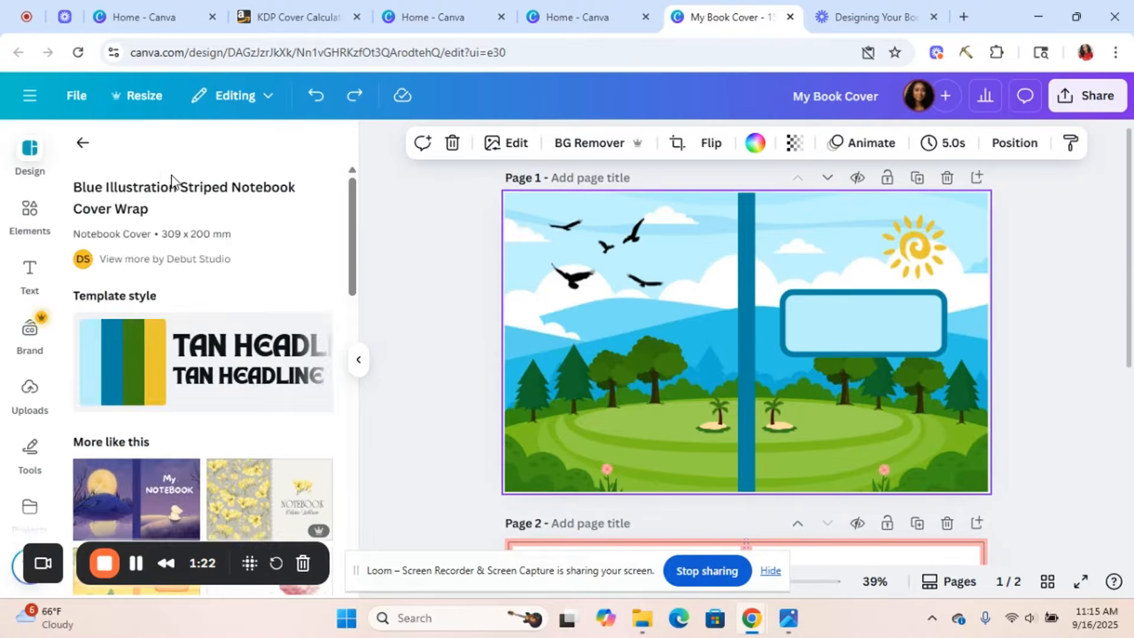
{"action": "left_click", "coordinate": [83, 142]}
{"action": "left_click", "coordinate": [165, 150]}
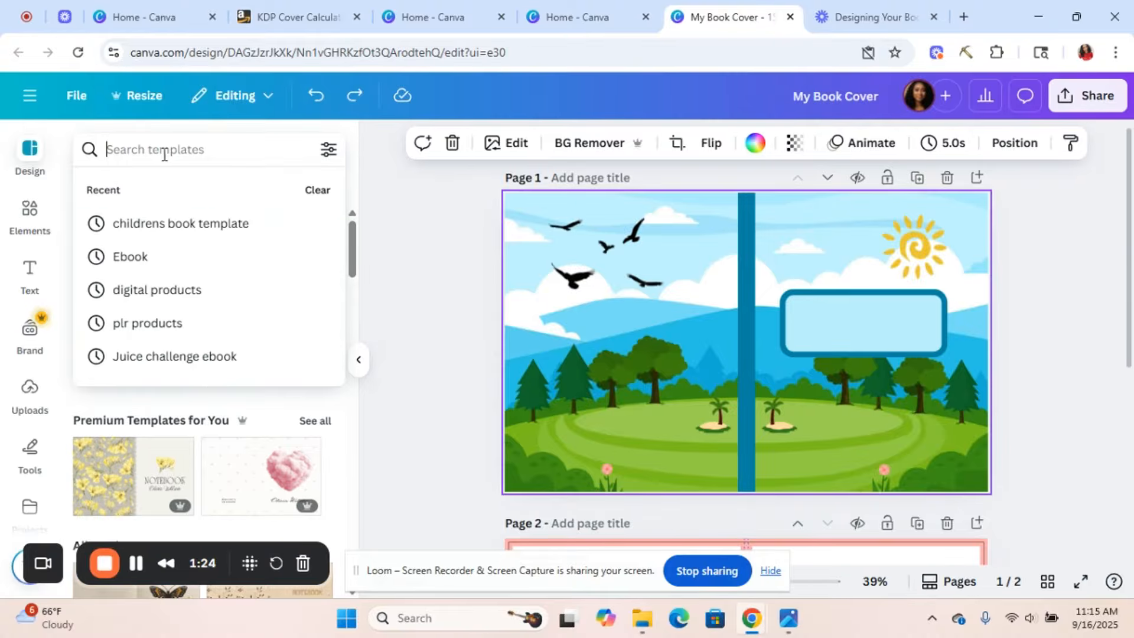
{"action": "type", "text": "gar"}
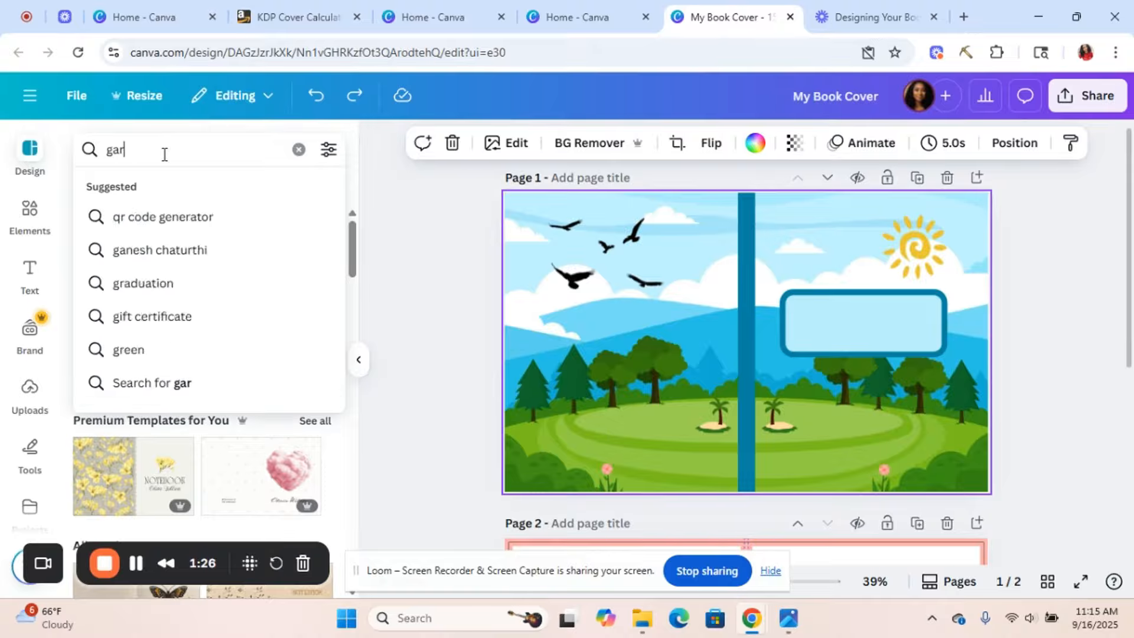
{"action": "type", "text": "d"}
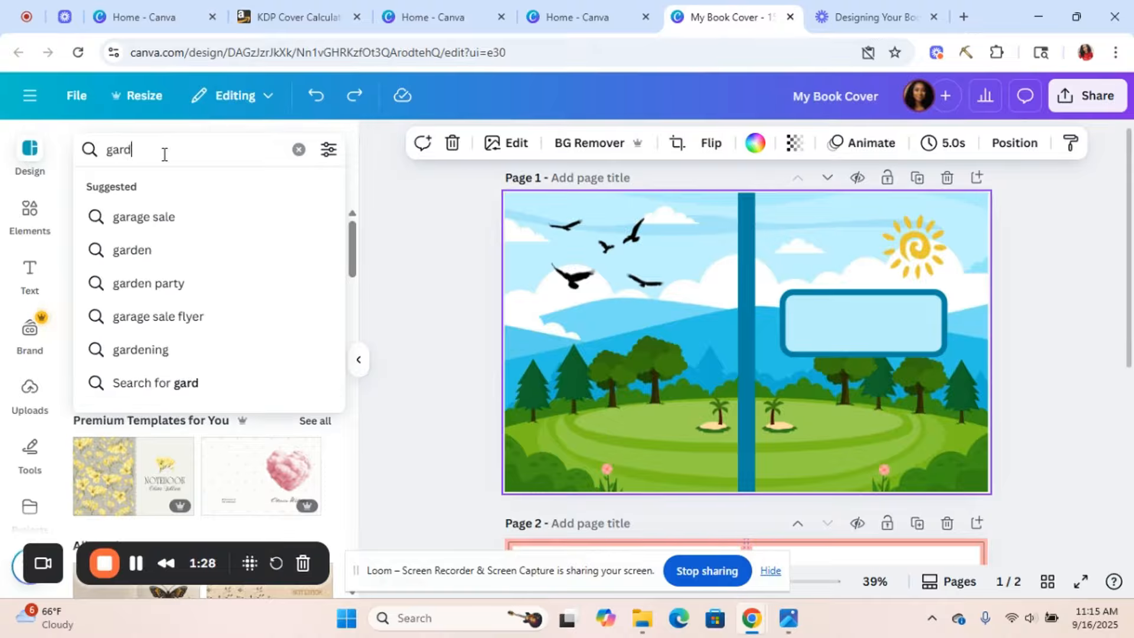
{"action": "type", "text": "en"}
{"action": "key", "text": "Return"}
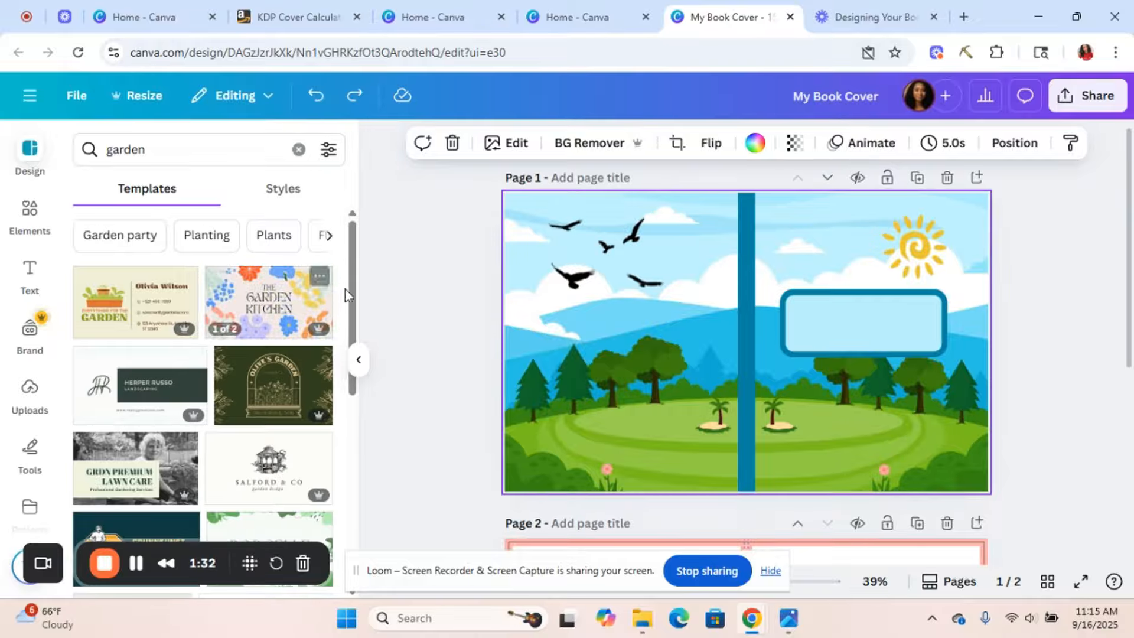
{"action": "left_click_drag", "start_coordinate": [355, 298], "coordinate": [369, 473]}
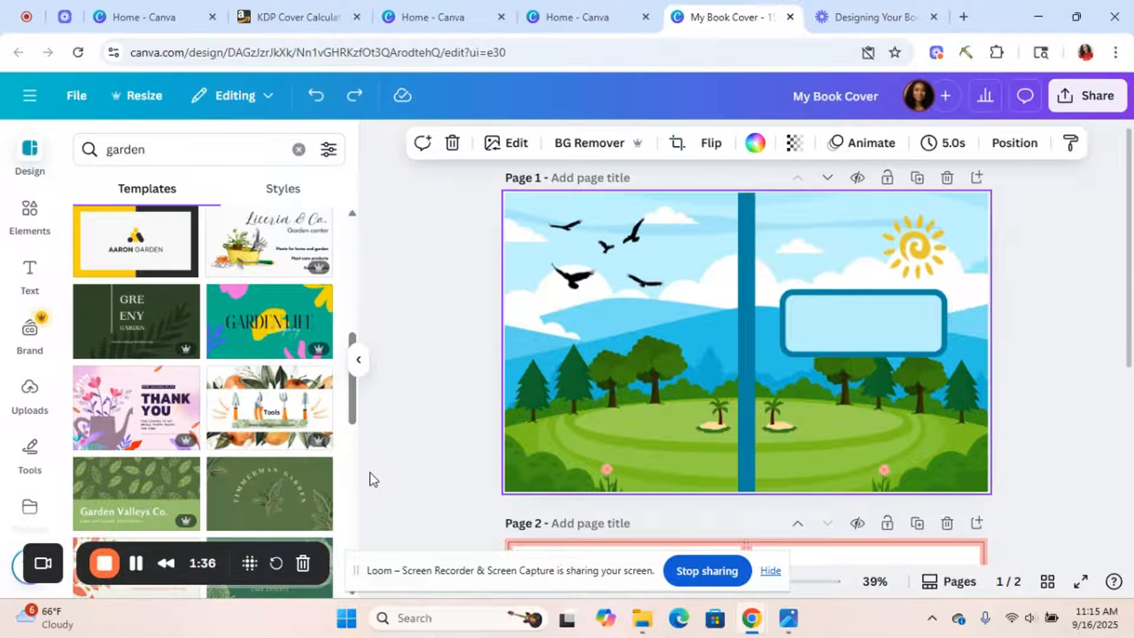
{"action": "left_click_drag", "start_coordinate": [351, 405], "coordinate": [360, 477]}
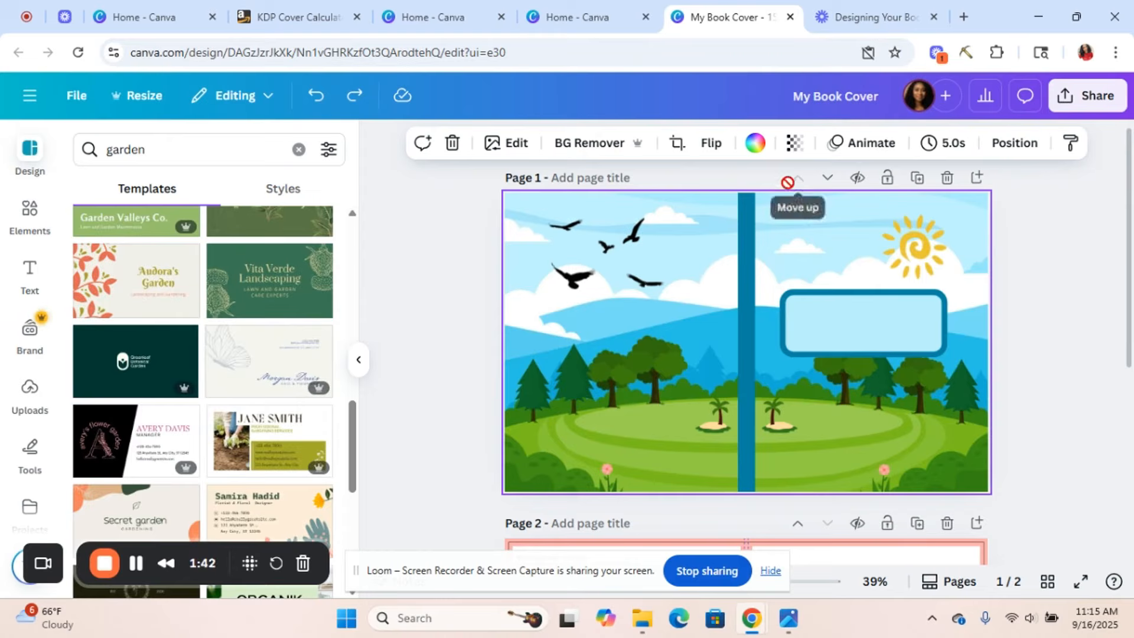
- Try detaching the landscape image from the background and cropping it to fit the back cover
{"action": "right_click", "coordinate": [640, 332]}
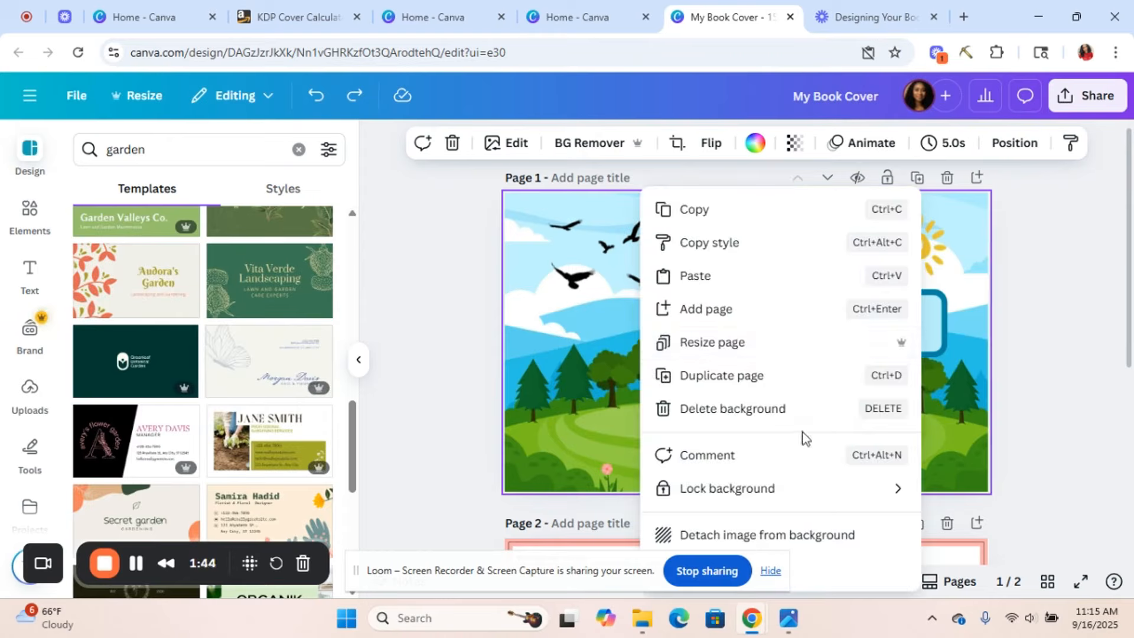
{"action": "left_click", "coordinate": [762, 535]}
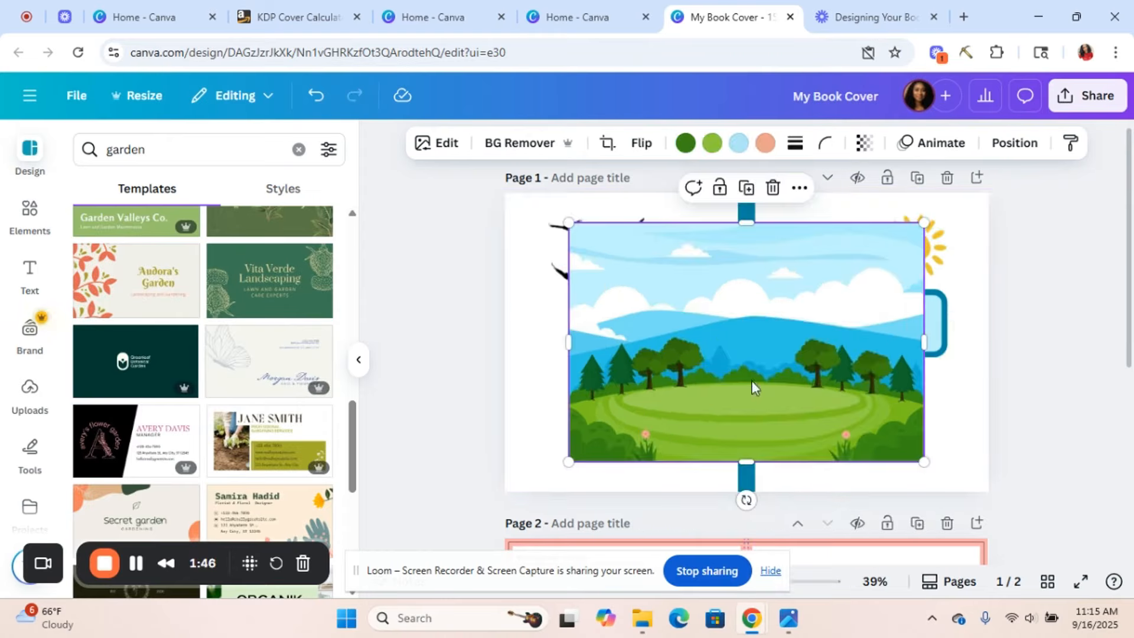
{"action": "left_click_drag", "start_coordinate": [752, 342], "coordinate": [570, 302]}
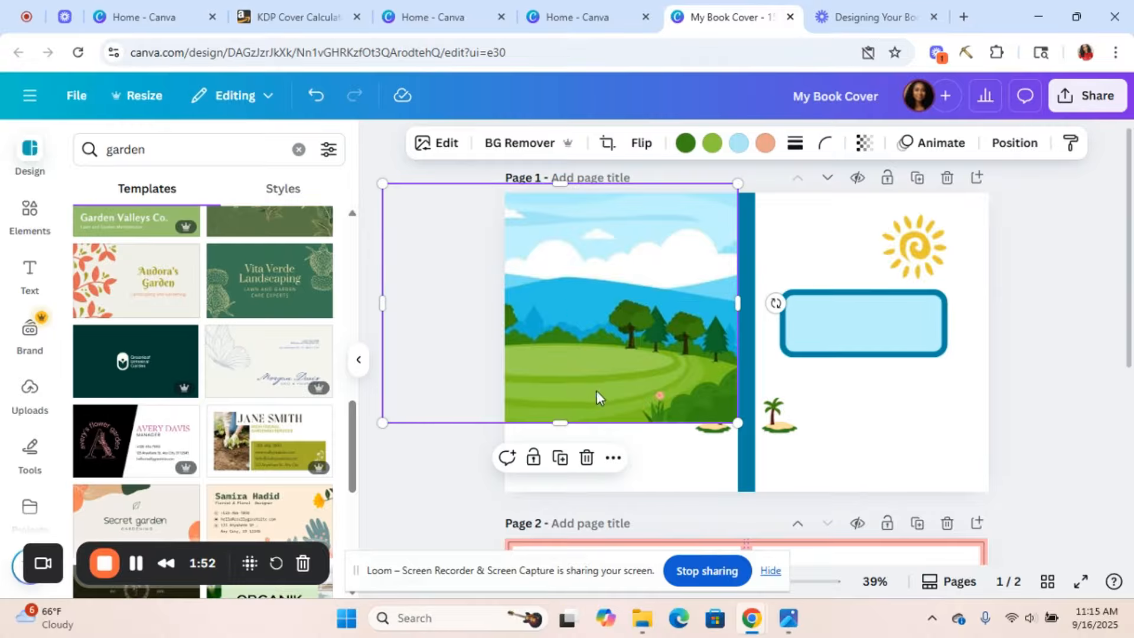
{"action": "left_click_drag", "start_coordinate": [384, 305], "coordinate": [504, 319]}
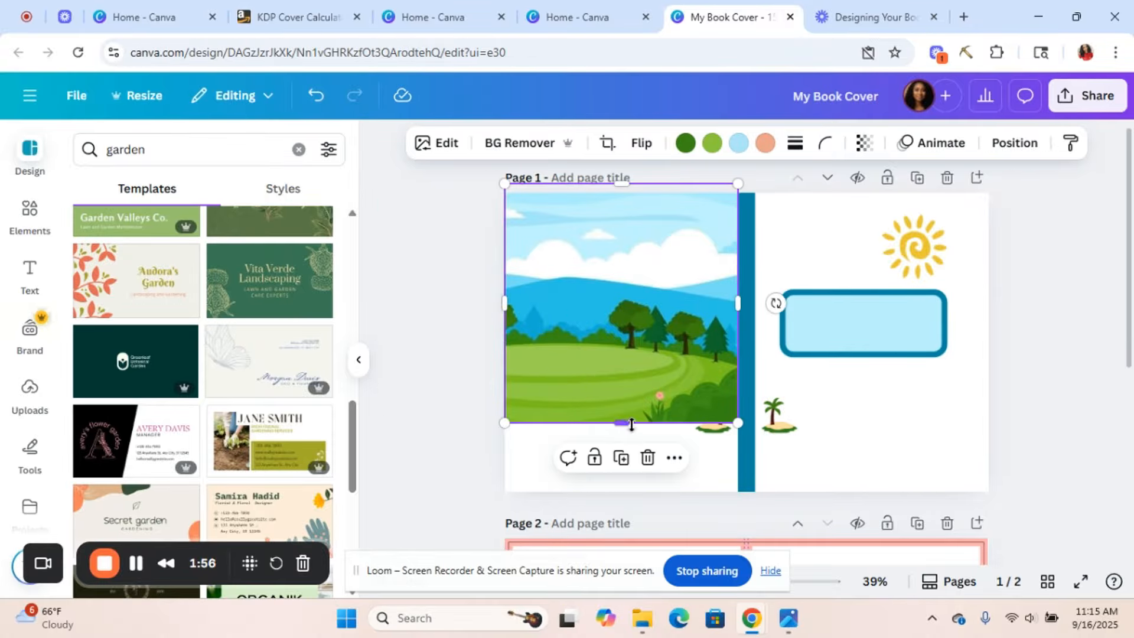
{"action": "left_click_drag", "start_coordinate": [623, 423], "coordinate": [634, 487]}
{"action": "key", "text": "ctrl+z"}
{"action": "key", "text": "ctrl+z"}
{"action": "key", "text": "ctrl+z"}
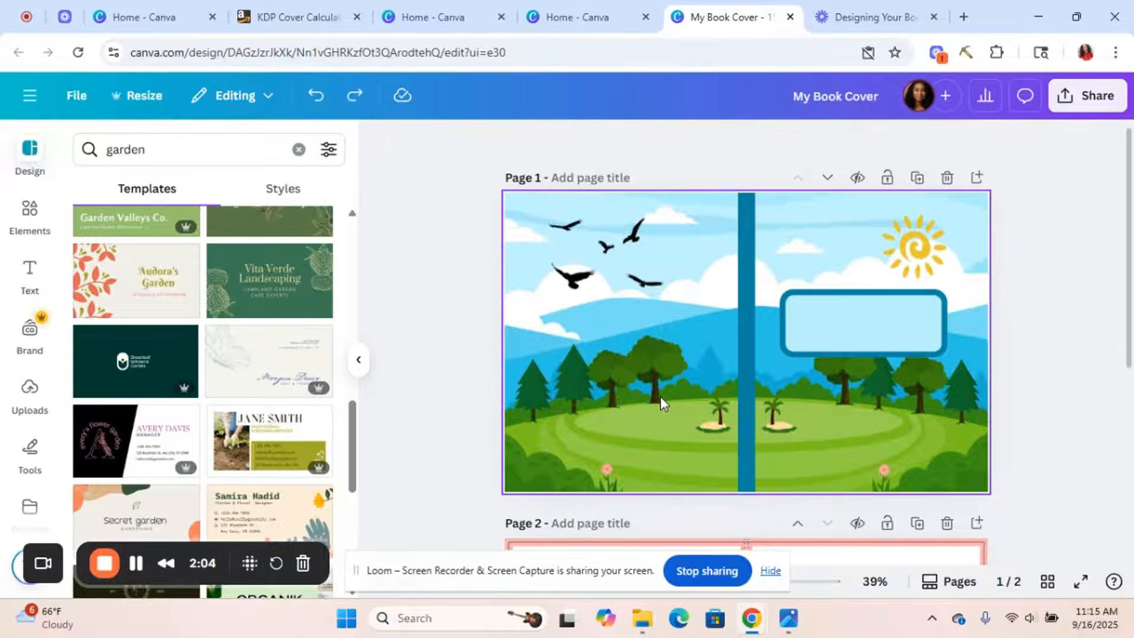
- Detach the landscape image from the page 1 background, then crop and enlarge it to fill the front cover beside the spine
{"action": "left_click", "coordinate": [683, 359]}
{"action": "right_click", "coordinate": [682, 358]}
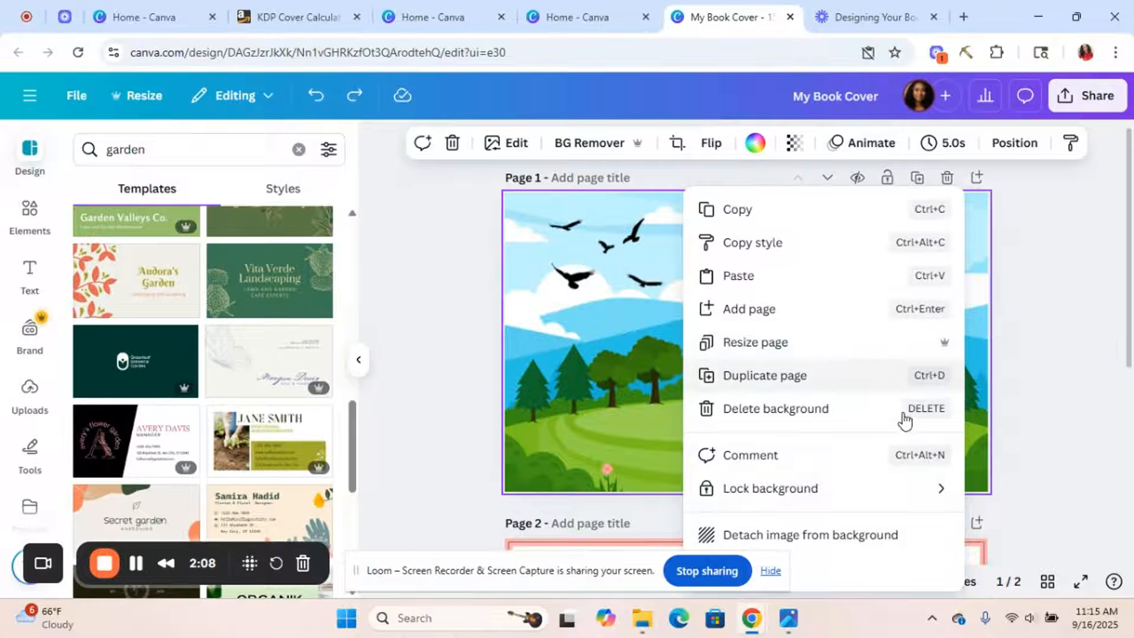
{"action": "left_click", "coordinate": [817, 536]}
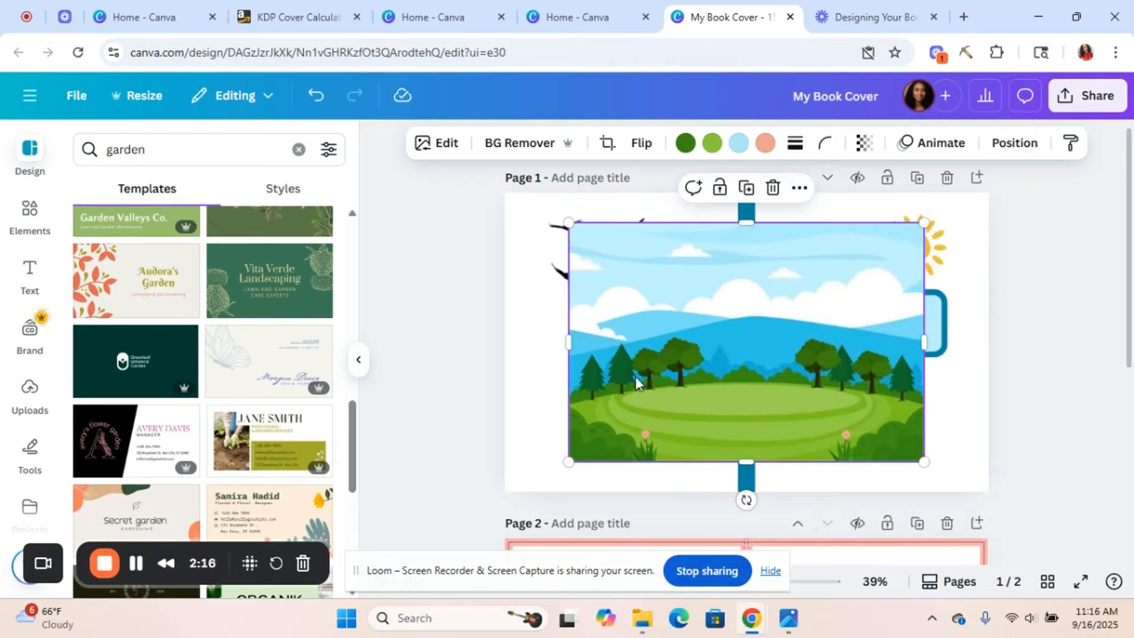
{"action": "left_click_drag", "start_coordinate": [569, 339], "coordinate": [781, 307]}
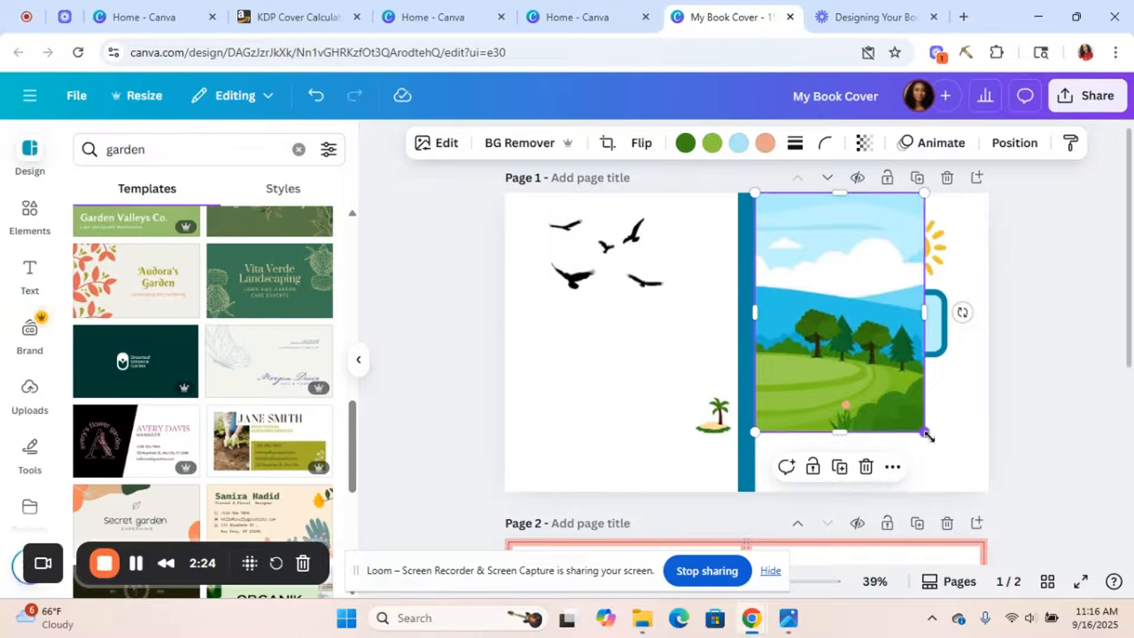
{"action": "left_click_drag", "start_coordinate": [925, 433], "coordinate": [971, 493]}
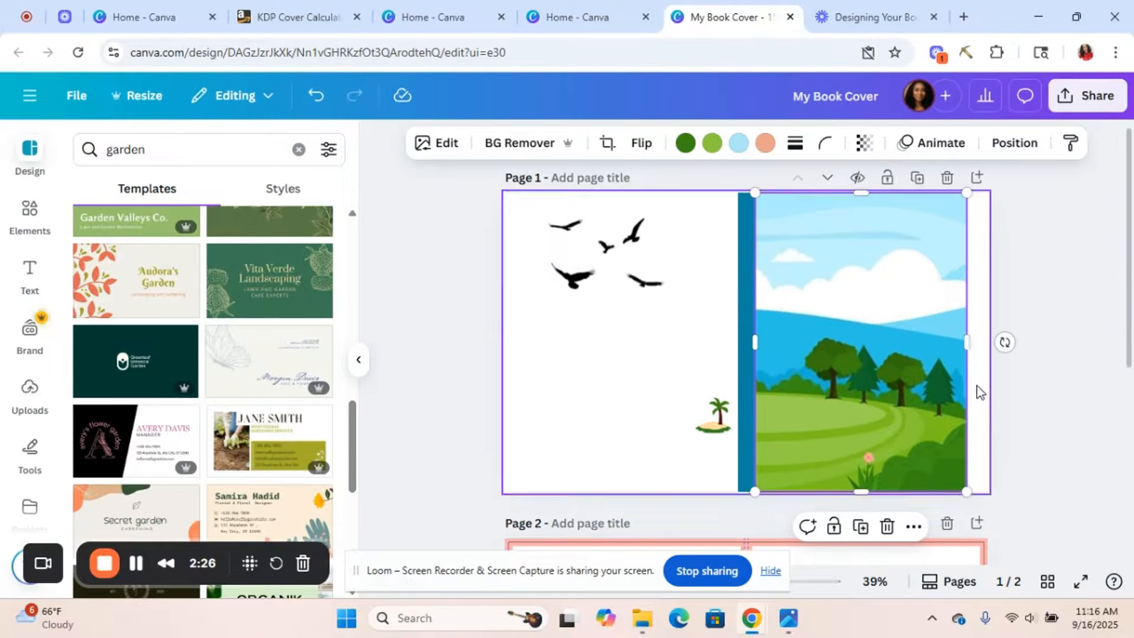
{"action": "left_click_drag", "start_coordinate": [968, 343], "coordinate": [894, 249]}
- Send the front cover landscape image behind the palm island, the blue title box and the sun
{"action": "left_click", "coordinate": [815, 235]}
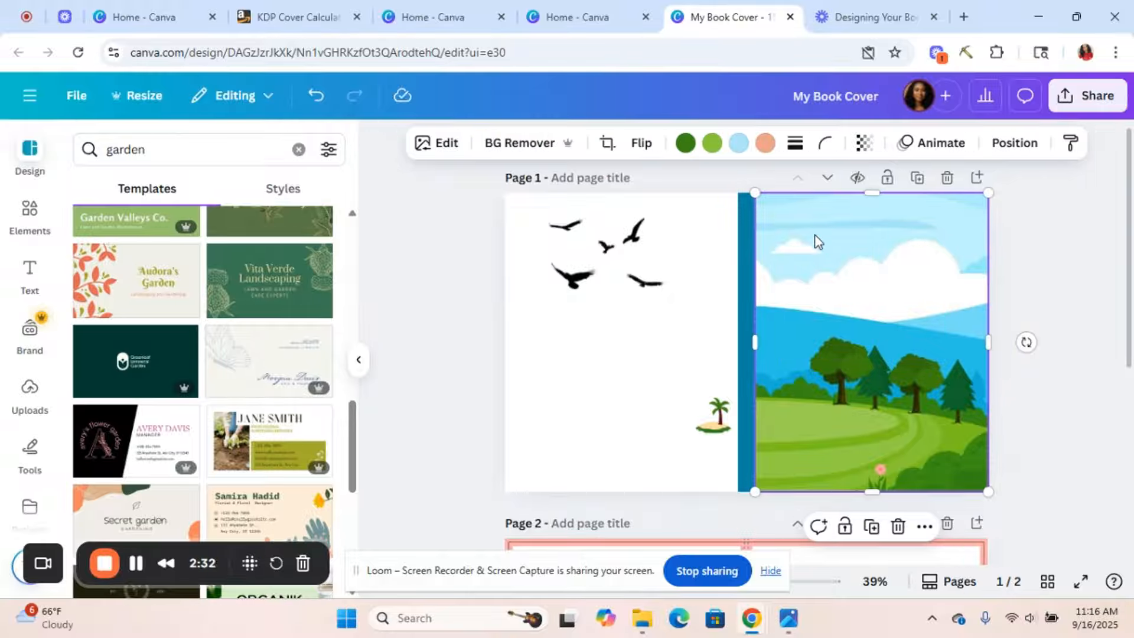
{"action": "right_click", "coordinate": [859, 251]}
{"action": "mouse_move", "coordinate": [931, 288]}
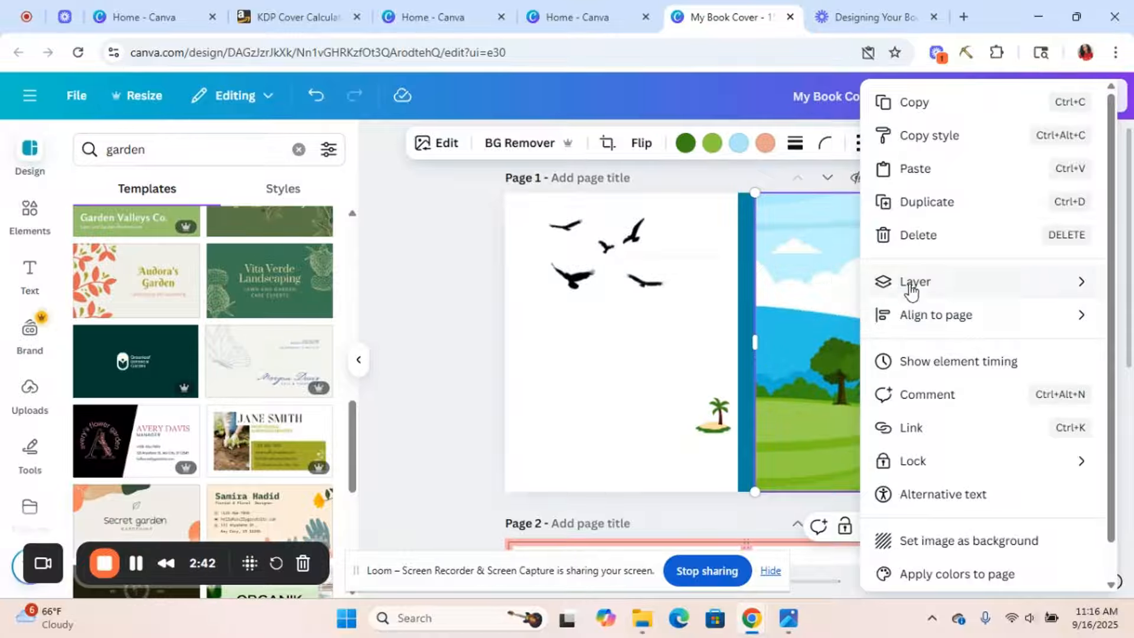
{"action": "left_click", "coordinate": [762, 349]}
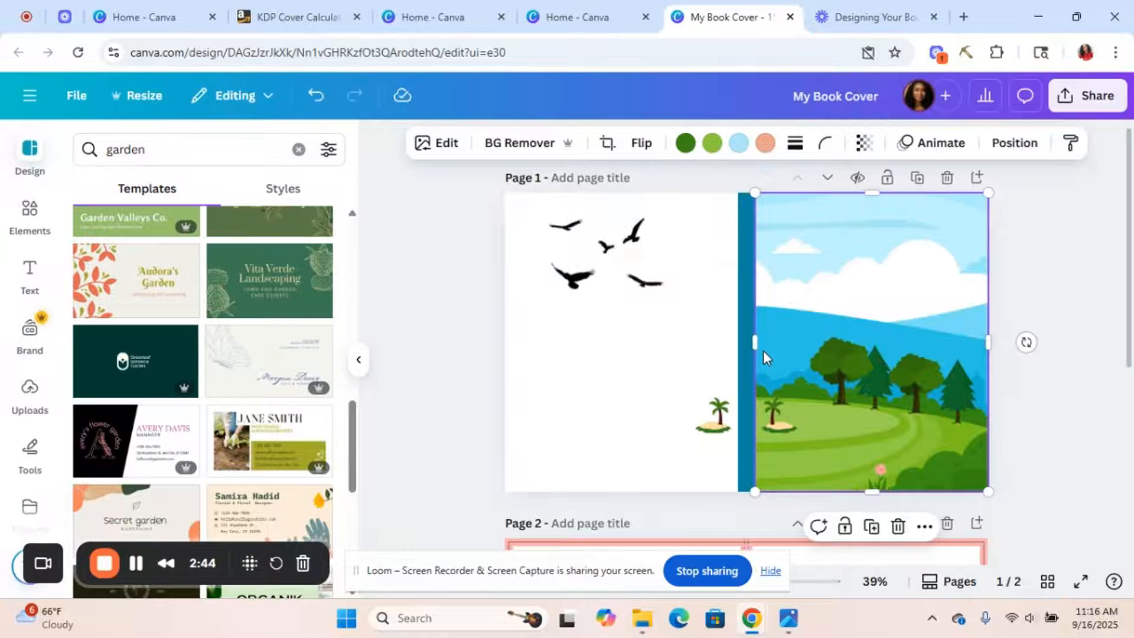
{"action": "right_click", "coordinate": [909, 295]}
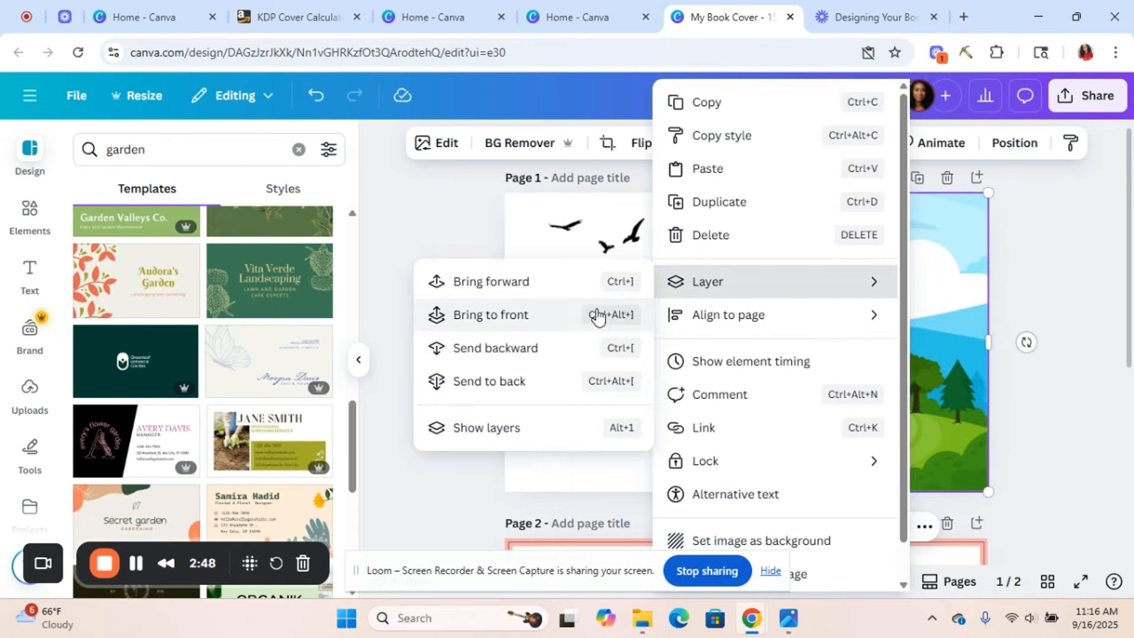
{"action": "left_click", "coordinate": [524, 354]}
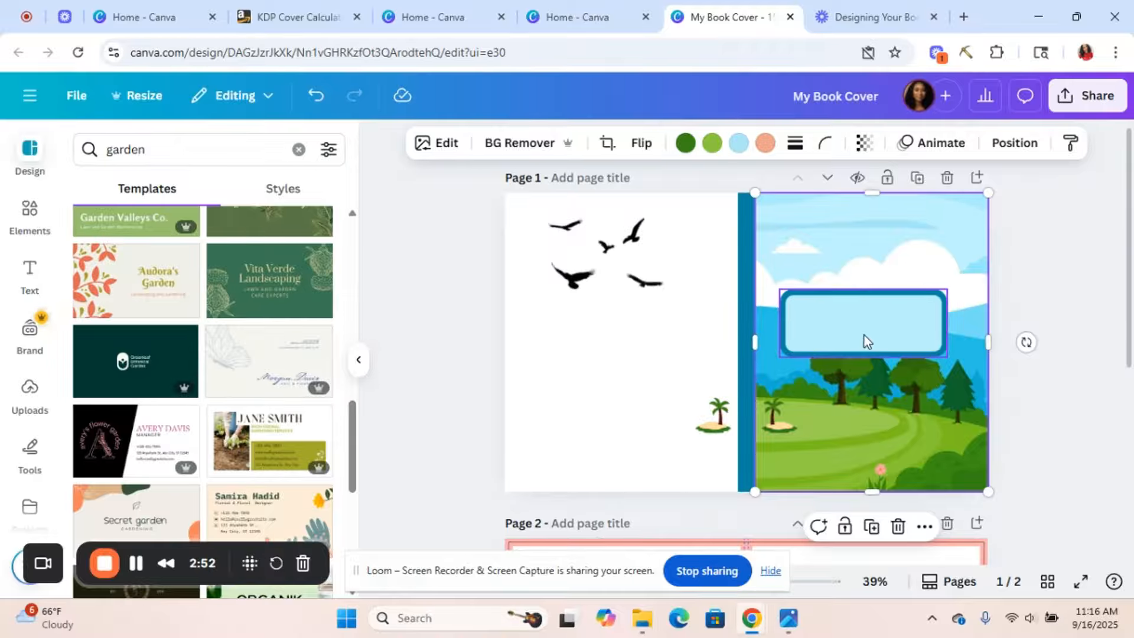
{"action": "right_click", "coordinate": [838, 263]}
{"action": "mouse_move", "coordinate": [897, 282]}
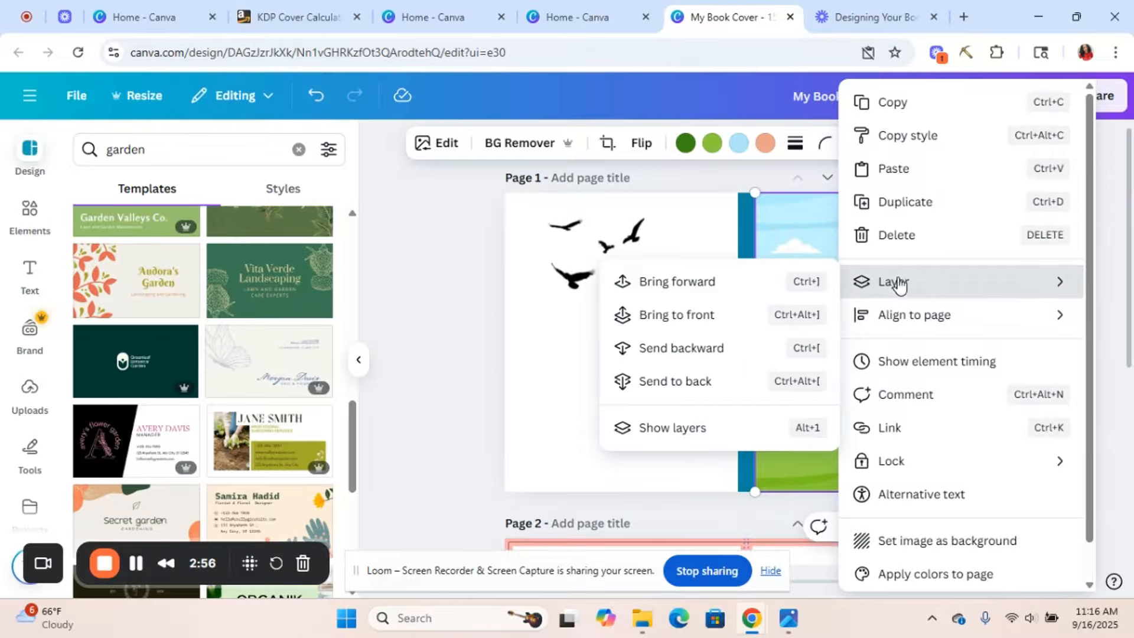
{"action": "left_click", "coordinate": [693, 381]}
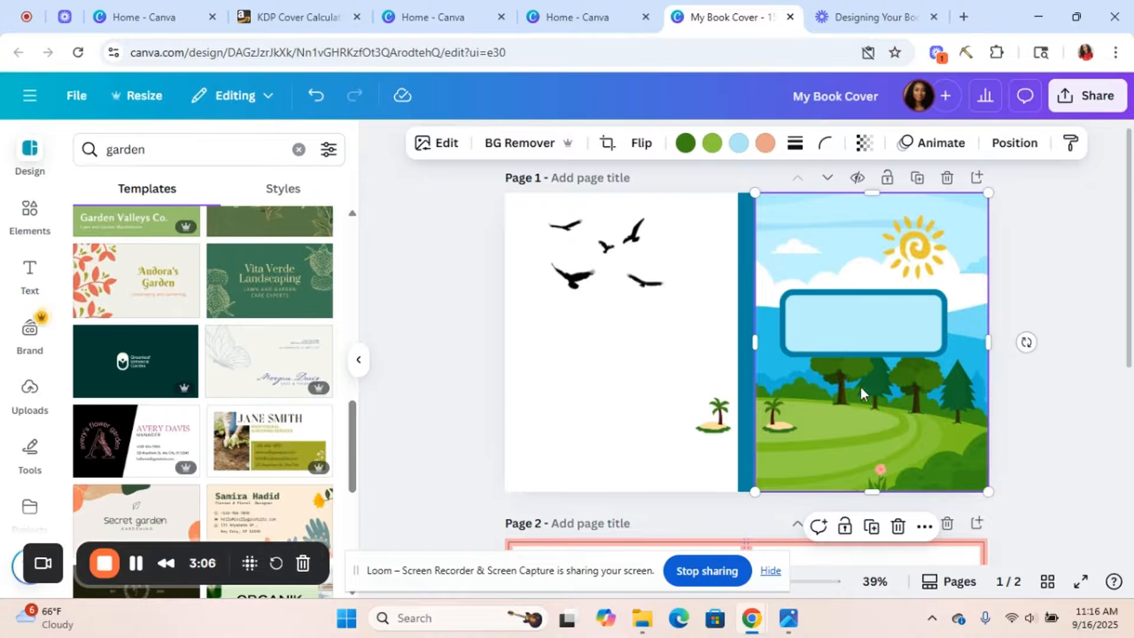
- Move the palm island from the back cover onto the front cover landscape, beside the other palm
{"action": "left_click", "coordinate": [1057, 413]}
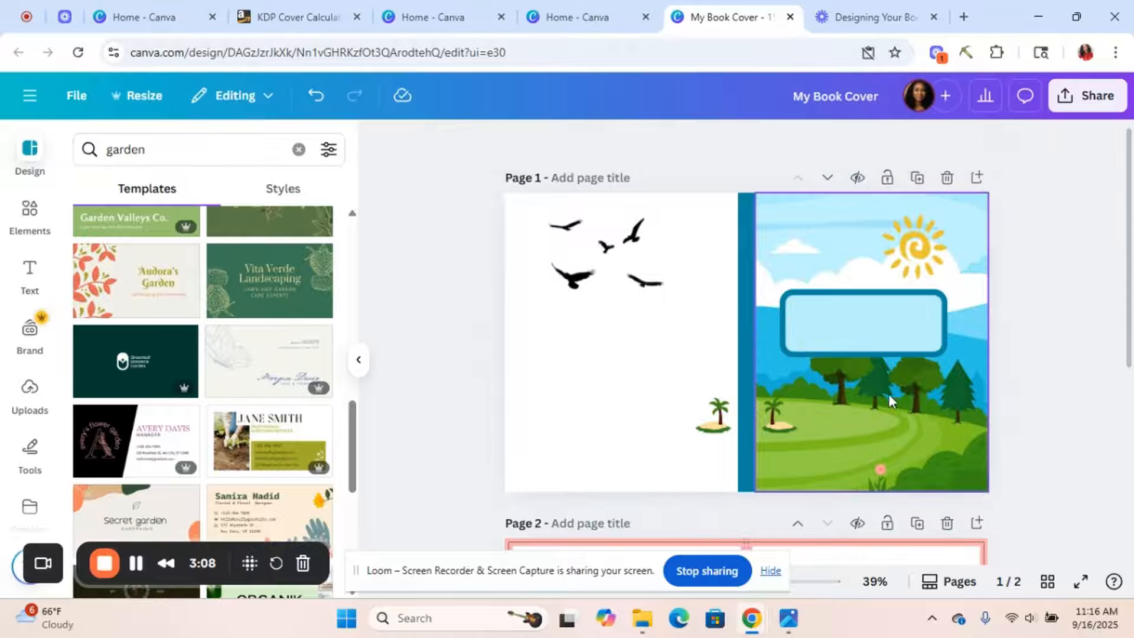
{"action": "left_click", "coordinate": [722, 421]}
{"action": "left_click_drag", "start_coordinate": [722, 420], "coordinate": [862, 421]}
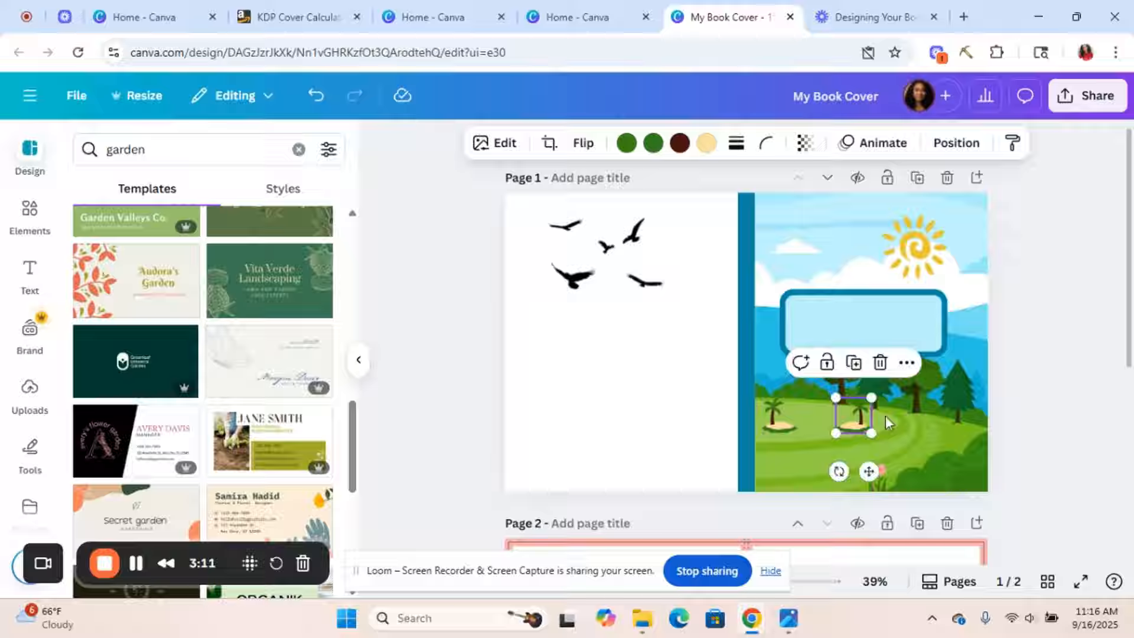
- Recolor the landscape image: light blue to white, light green to the document blue, and dark green to the brand pink
{"action": "left_click", "coordinate": [969, 418]}
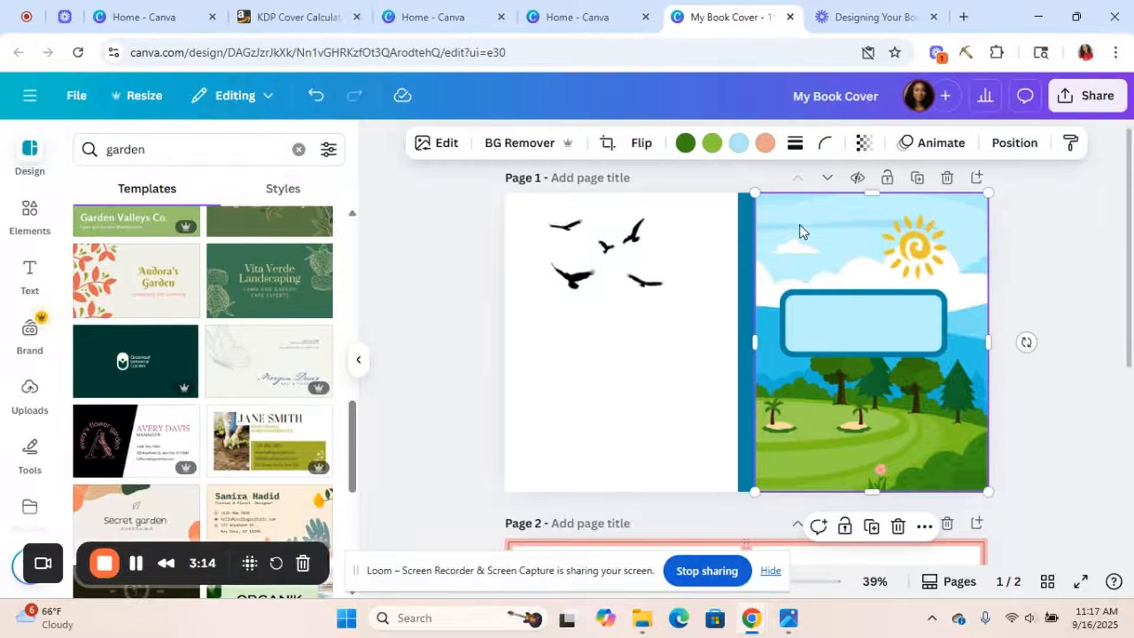
{"action": "left_click", "coordinate": [738, 142]}
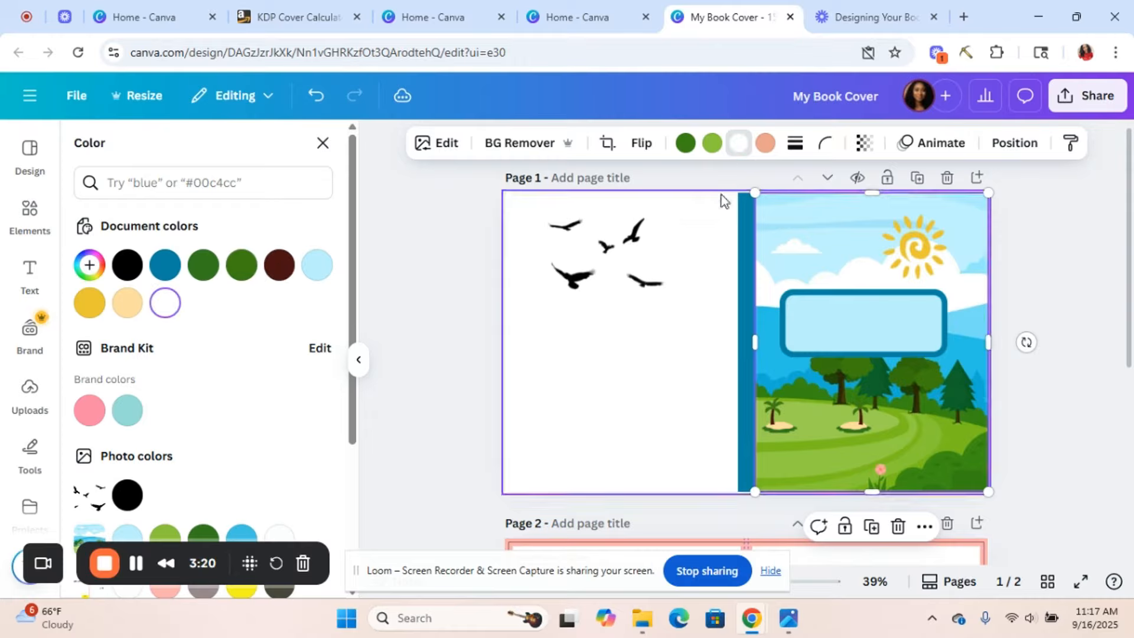
{"action": "left_click", "coordinate": [164, 265]}
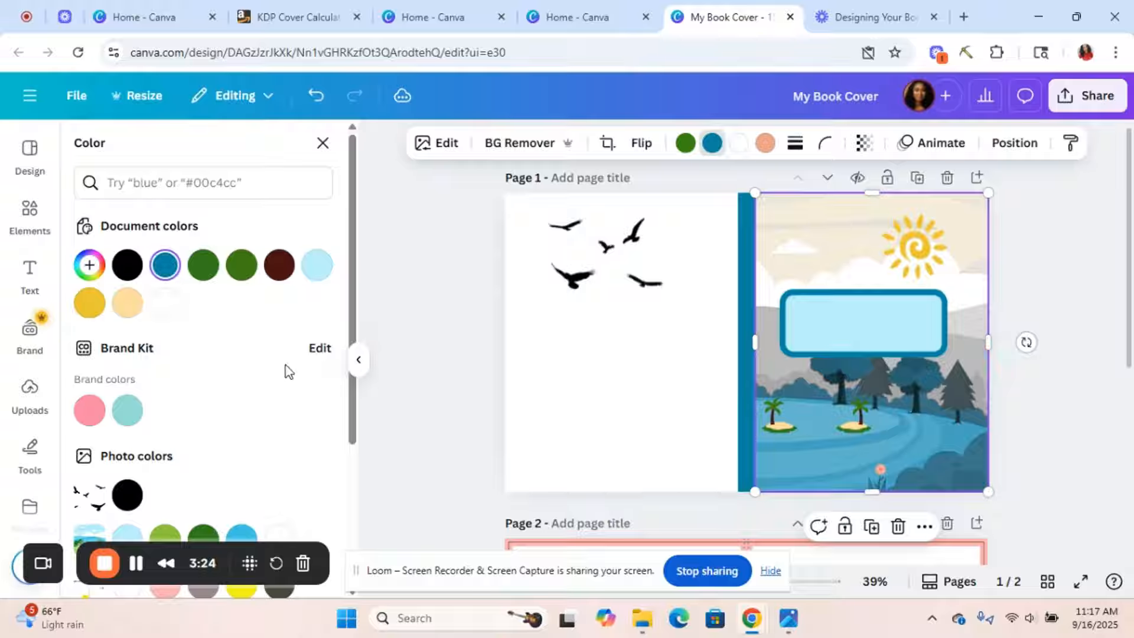
{"action": "left_click", "coordinate": [686, 142]}
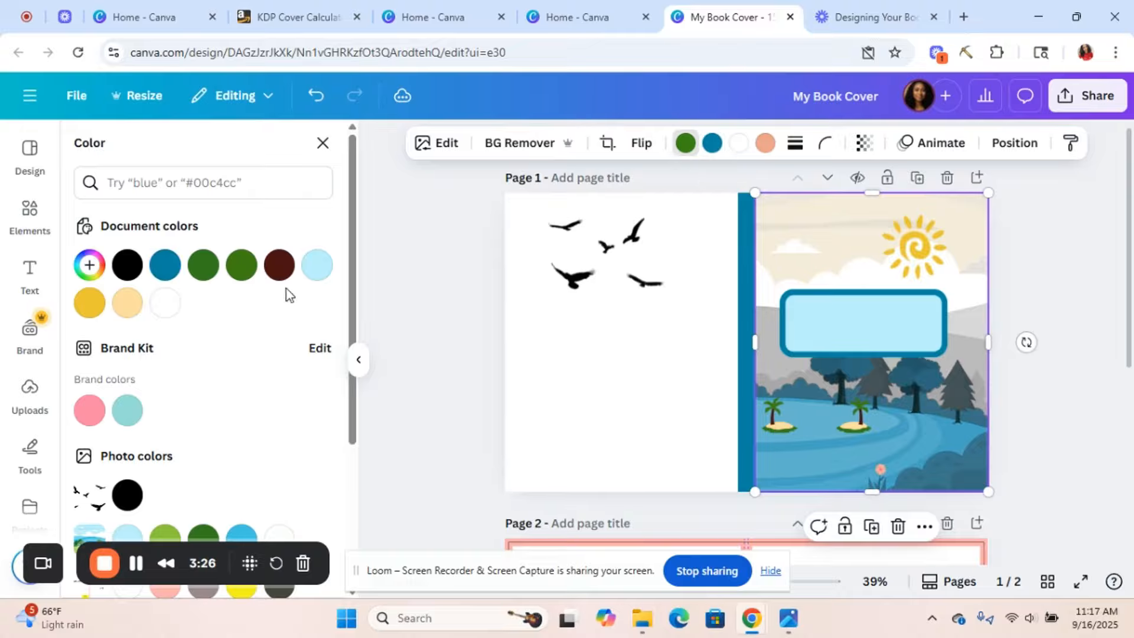
{"action": "left_click_drag", "start_coordinate": [352, 298], "coordinate": [354, 359]}
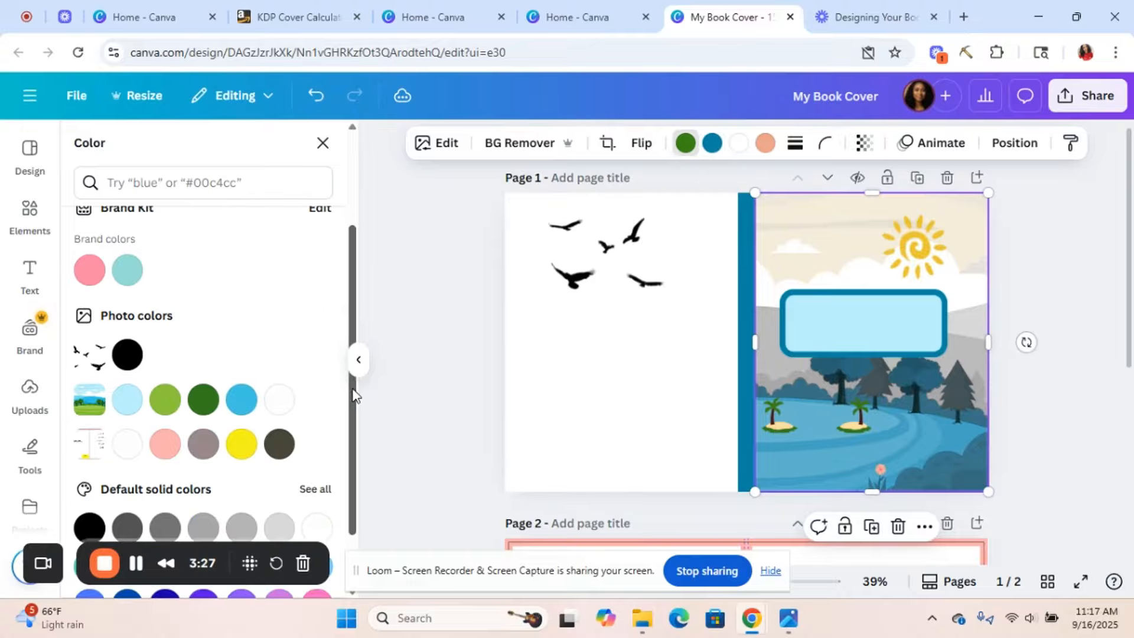
{"action": "left_click", "coordinate": [90, 267]}
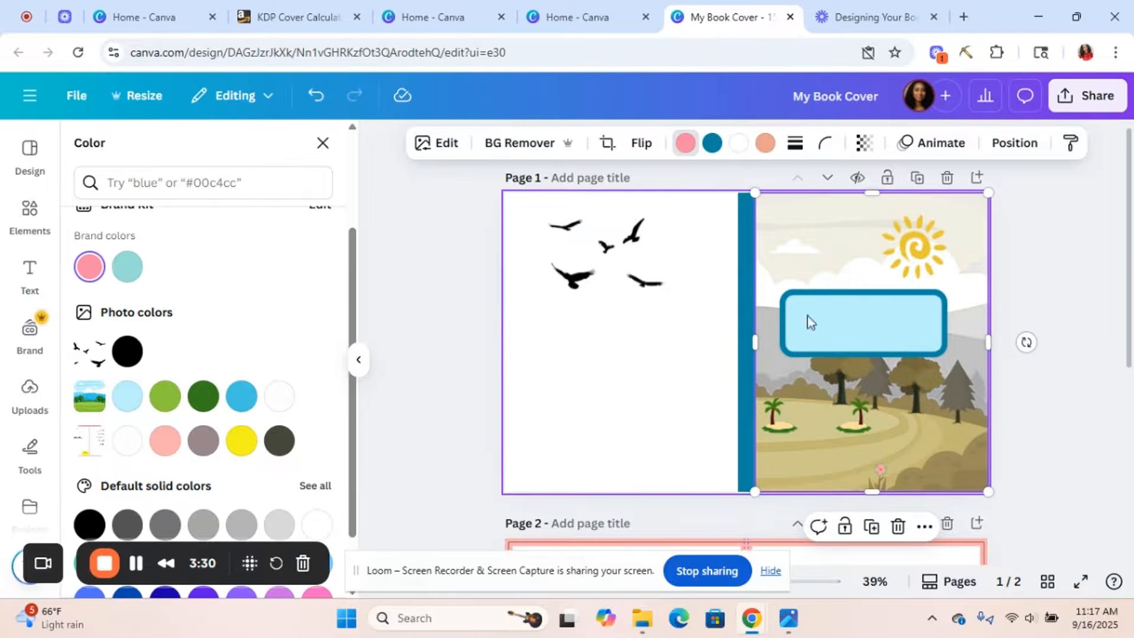
{"action": "left_click", "coordinate": [1023, 413]}
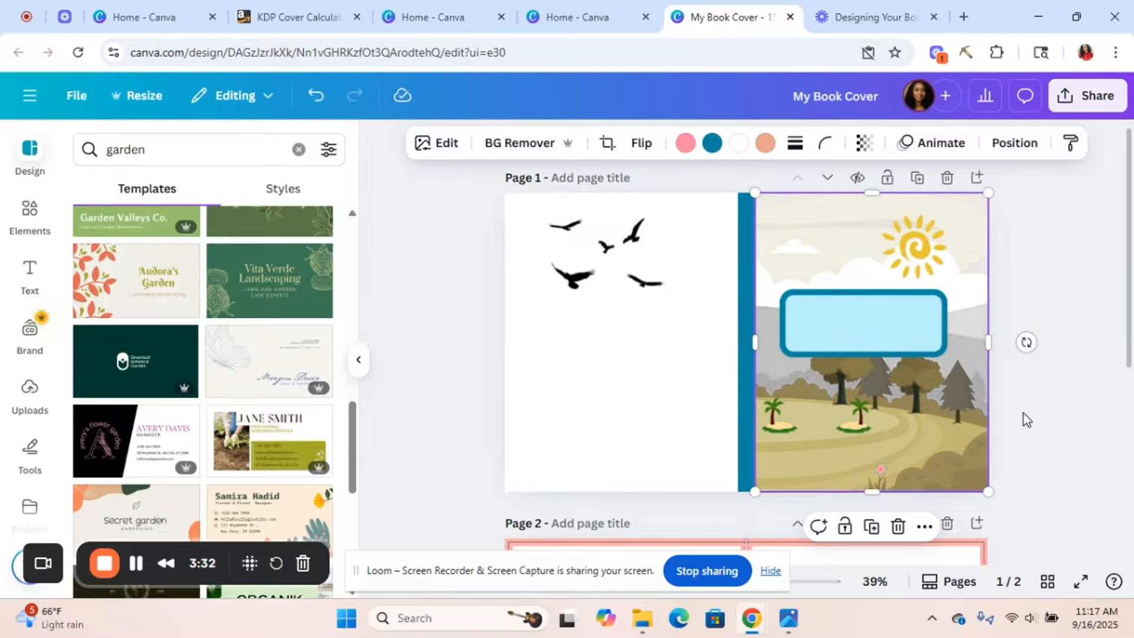
- Recolor the spine strip brown from the default solid colors after trying dark red #491212, purple and orange
{"action": "left_click", "coordinate": [664, 435]}
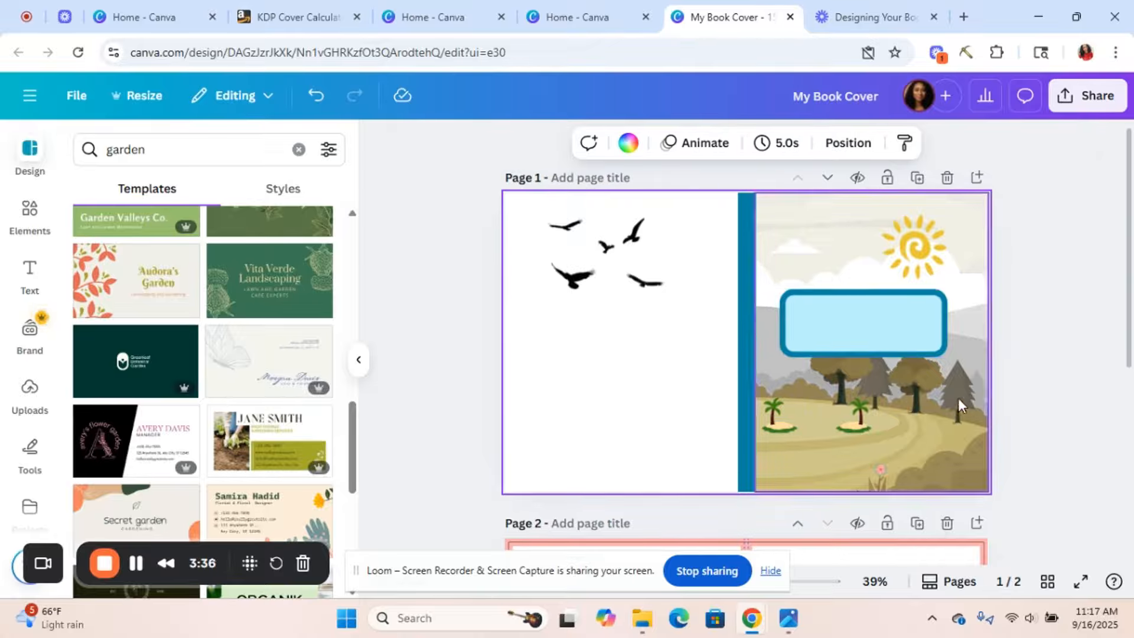
{"action": "left_click", "coordinate": [743, 254]}
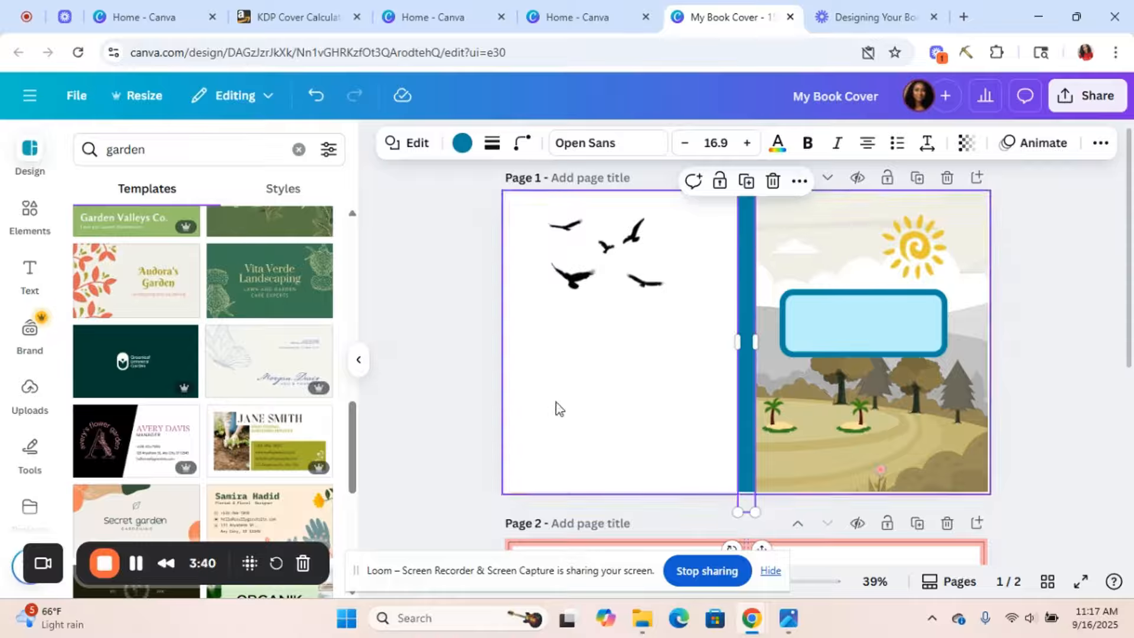
{"action": "left_click", "coordinate": [464, 152]}
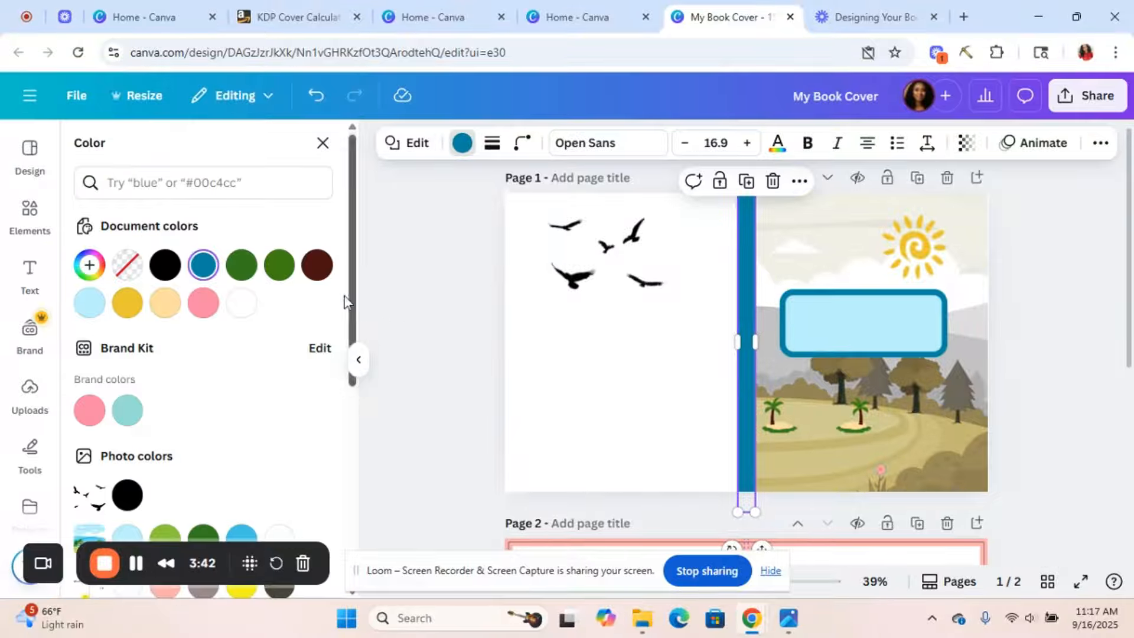
{"action": "left_click", "coordinate": [316, 268]}
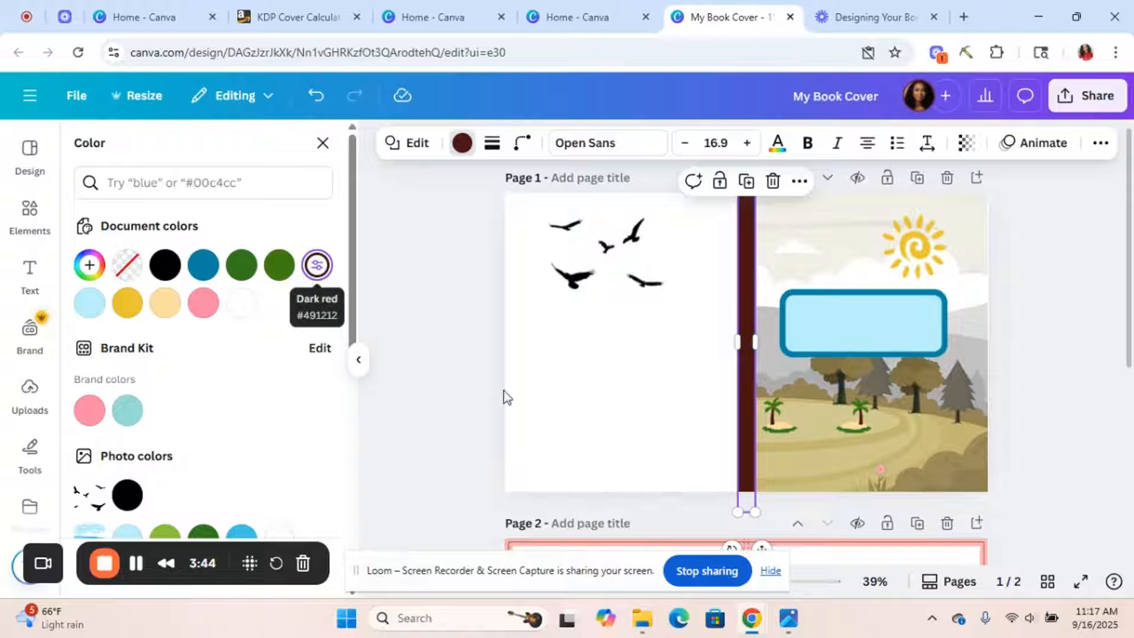
{"action": "left_click_drag", "start_coordinate": [353, 330], "coordinate": [365, 500]}
{"action": "left_click", "coordinate": [204, 400]}
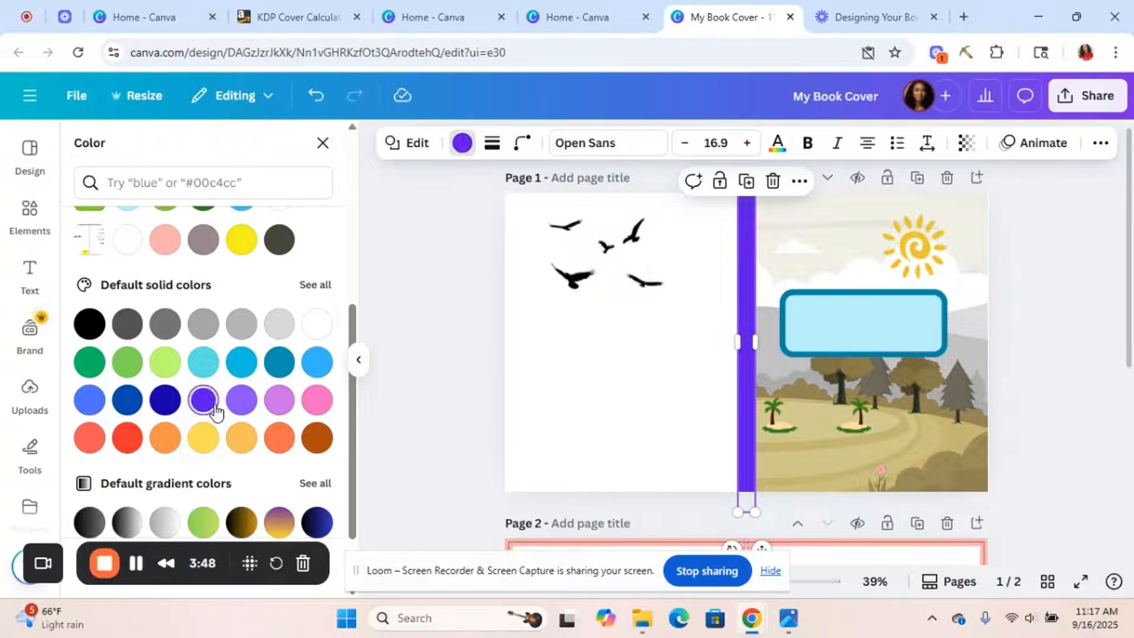
{"action": "left_click", "coordinate": [285, 448]}
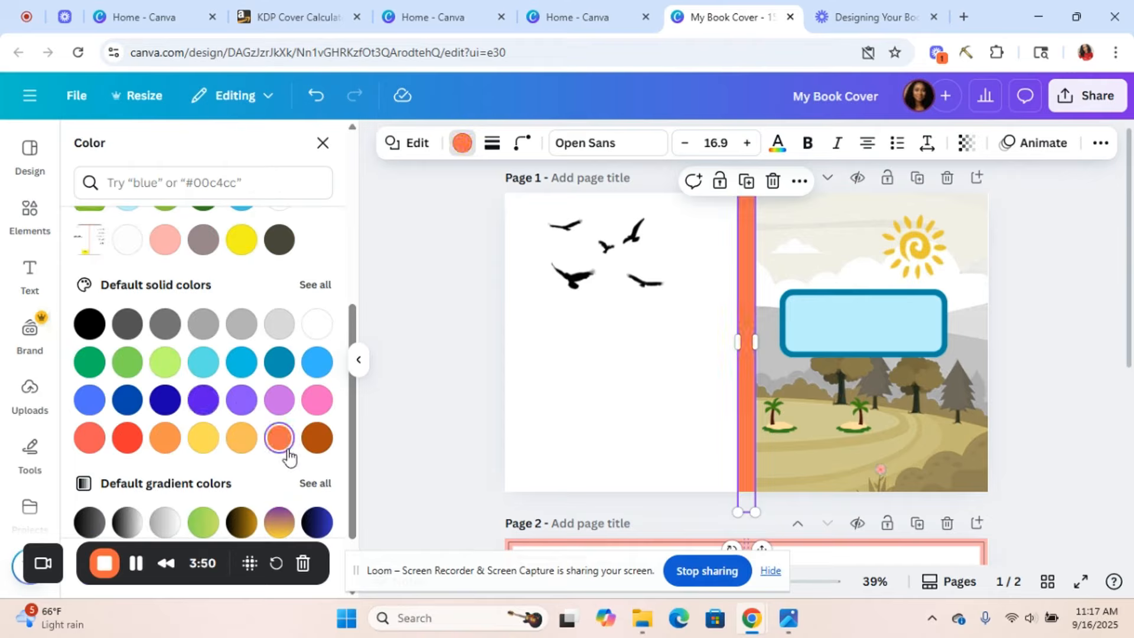
{"action": "left_click", "coordinate": [317, 438]}
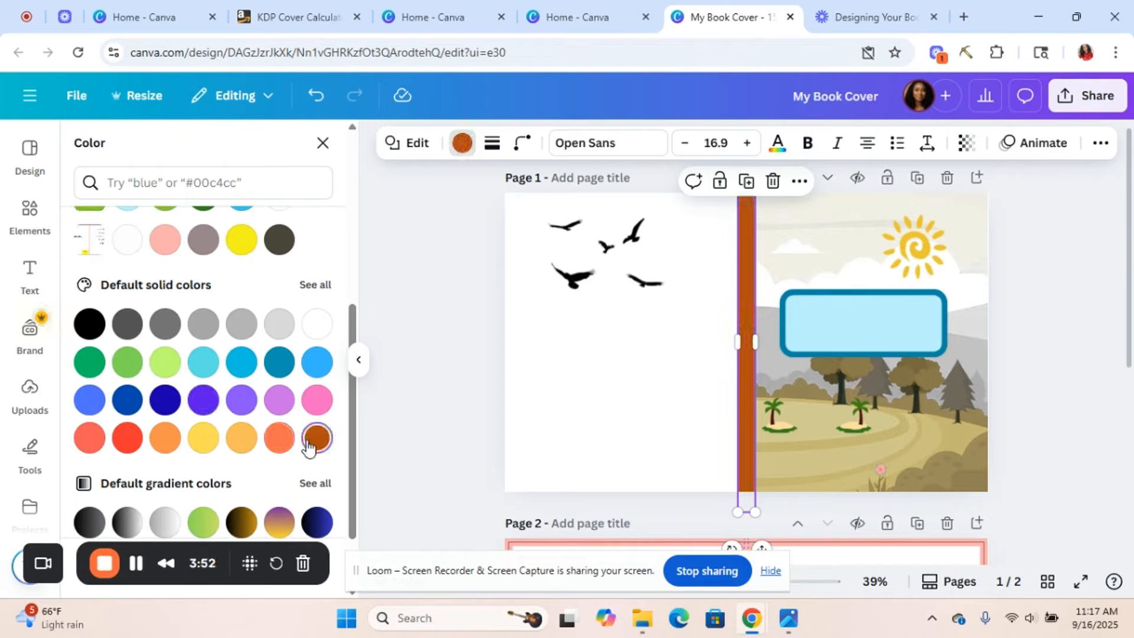
{"action": "left_click", "coordinate": [673, 442]}
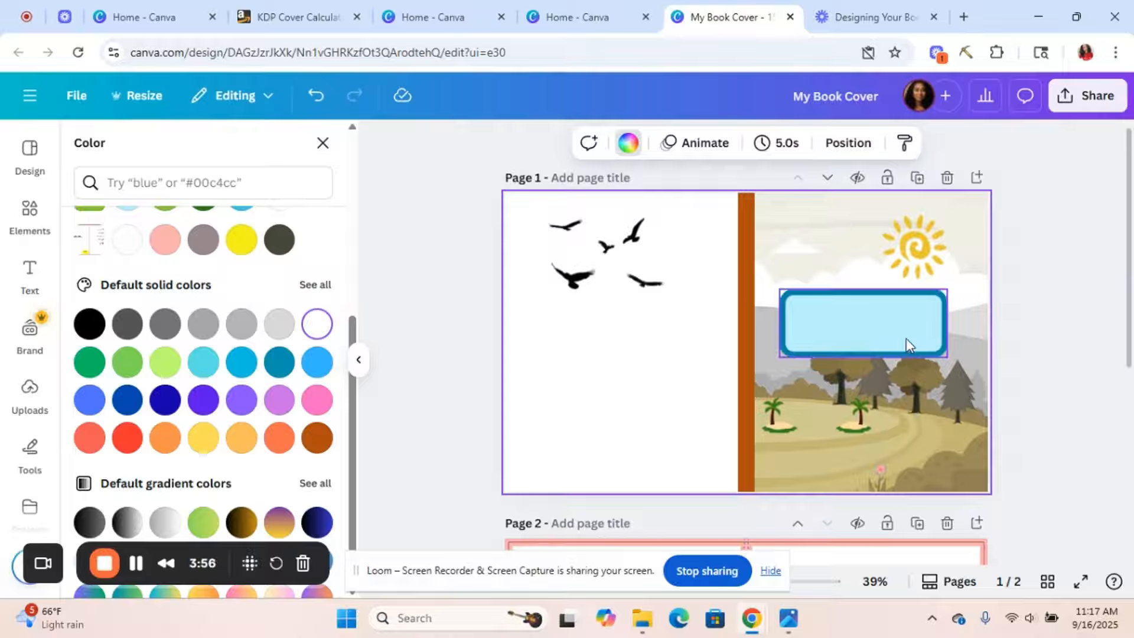
- Move the blue title box slightly up, then shrink the sun and place it in the upper-right sky of the front cover
{"action": "mouse_move", "coordinate": [907, 344]}
{"action": "left_mouse_down"}
{"action": "mouse_move", "coordinate": [921, 436]}
{"action": "mouse_move", "coordinate": [891, 364]}
{"action": "mouse_move", "coordinate": [888, 331]}
{"action": "mouse_move", "coordinate": [911, 323]}
{"action": "mouse_move", "coordinate": [902, 328]}
{"action": "left_mouse_up"}
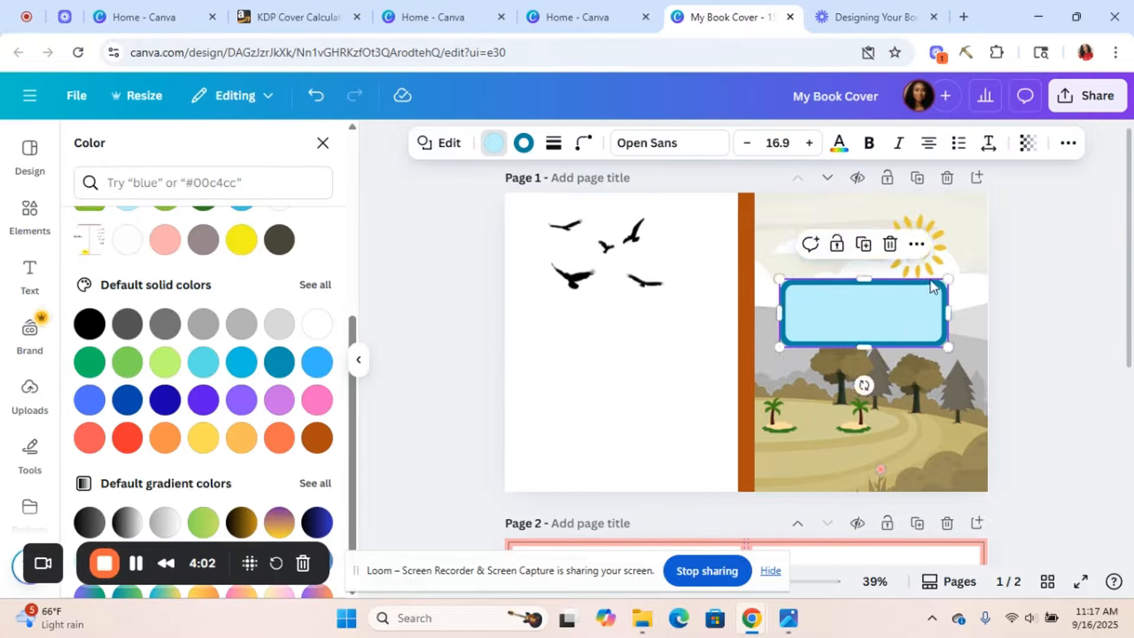
{"action": "mouse_move", "coordinate": [930, 268]}
{"action": "left_mouse_down"}
{"action": "mouse_move", "coordinate": [914, 265]}
{"action": "mouse_move", "coordinate": [931, 242]}
{"action": "mouse_move", "coordinate": [974, 246]}
{"action": "mouse_move", "coordinate": [939, 270]}
{"action": "left_mouse_up"}
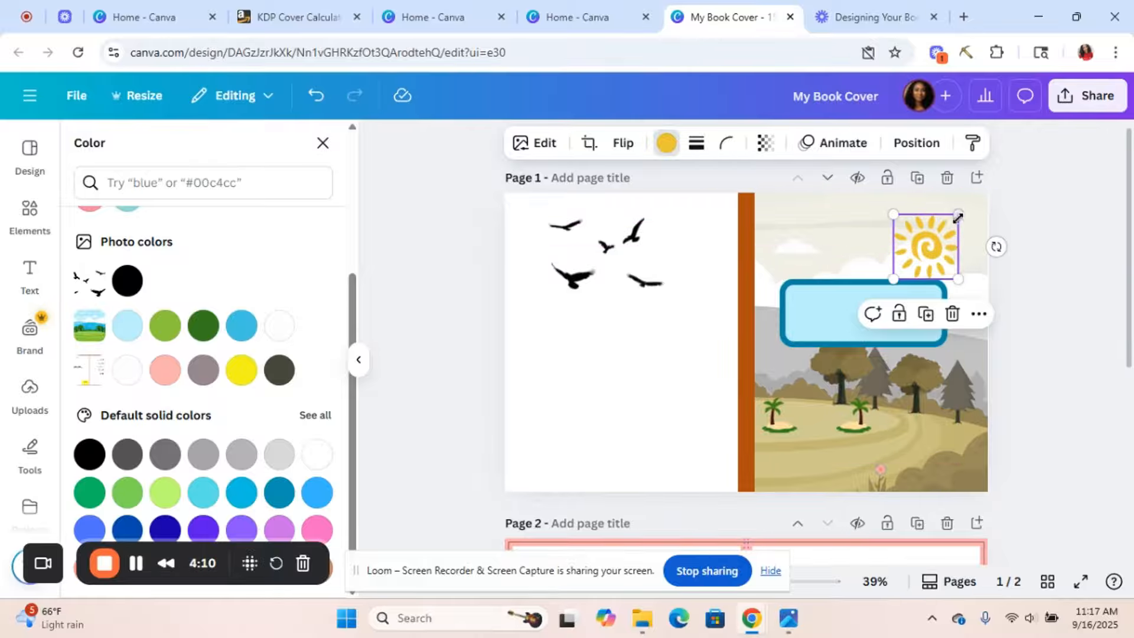
{"action": "left_click_drag", "start_coordinate": [958, 215], "coordinate": [939, 234]}
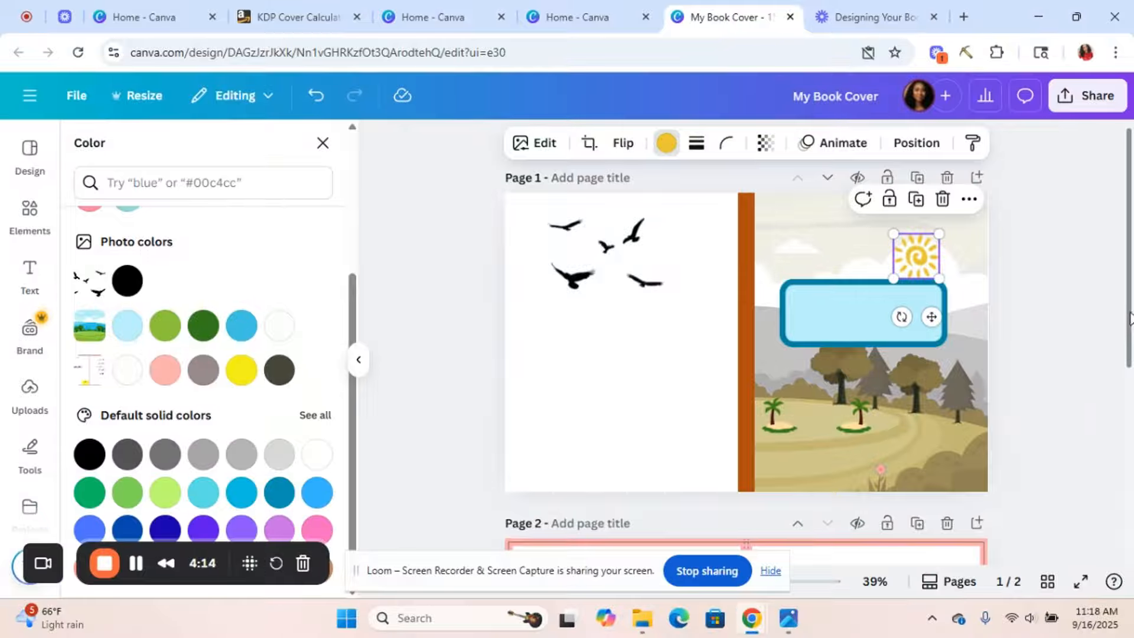
{"action": "scroll", "coordinate": [904, 450], "scroll_direction": "down", "scroll_amount": 2}
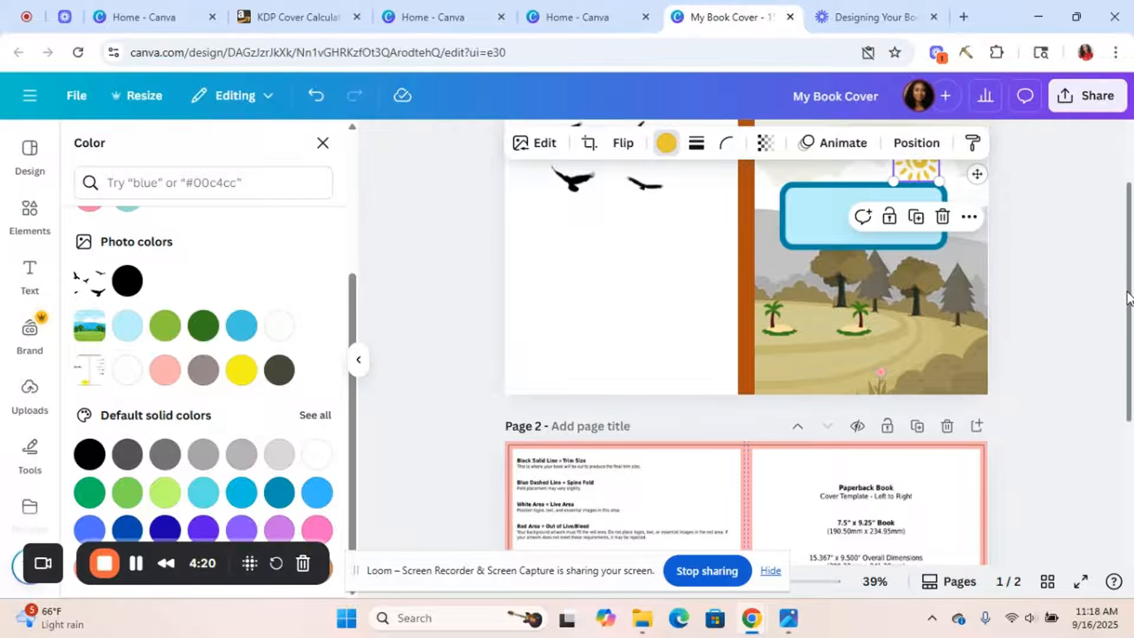
{"action": "left_click_drag", "start_coordinate": [1128, 299], "coordinate": [1121, 253]}
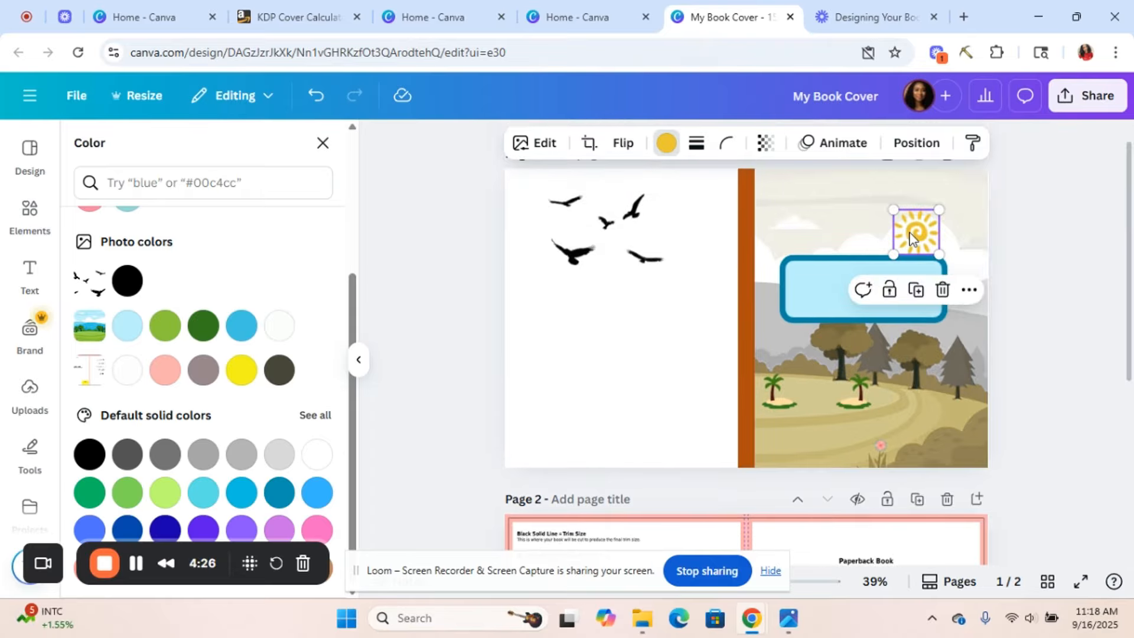
{"action": "left_click_drag", "start_coordinate": [909, 236], "coordinate": [928, 213]}
- Bring the bird flock to the front and place it, reduced in size, in the front cover sky above the title box
{"action": "left_click", "coordinate": [559, 263]}
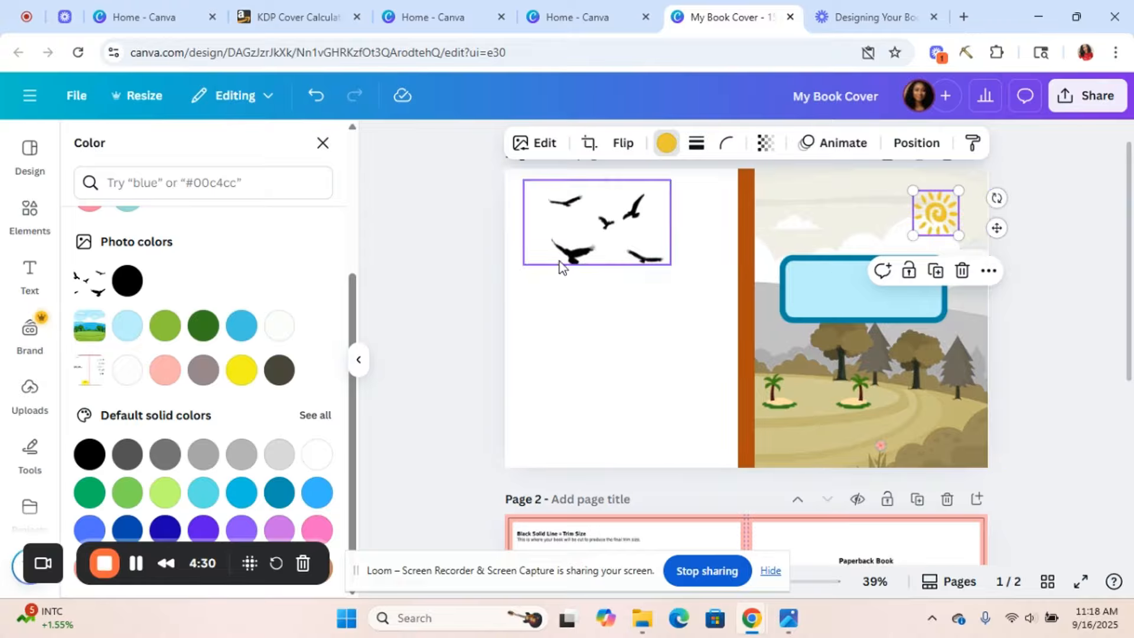
{"action": "left_click_drag", "start_coordinate": [575, 263], "coordinate": [766, 247]}
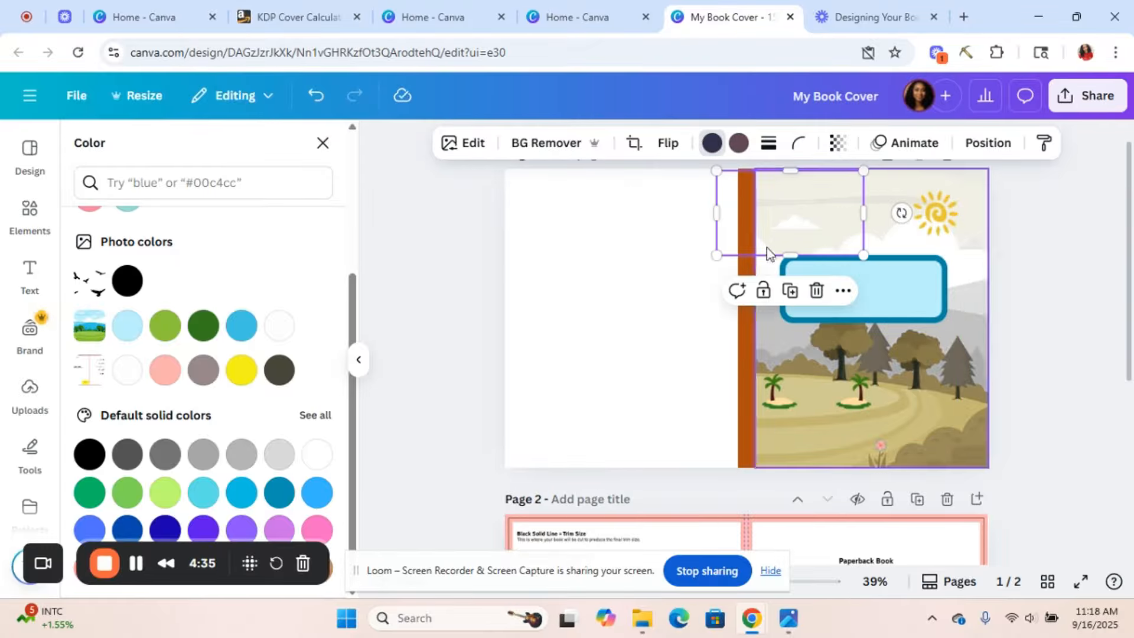
{"action": "right_click", "coordinate": [719, 252]}
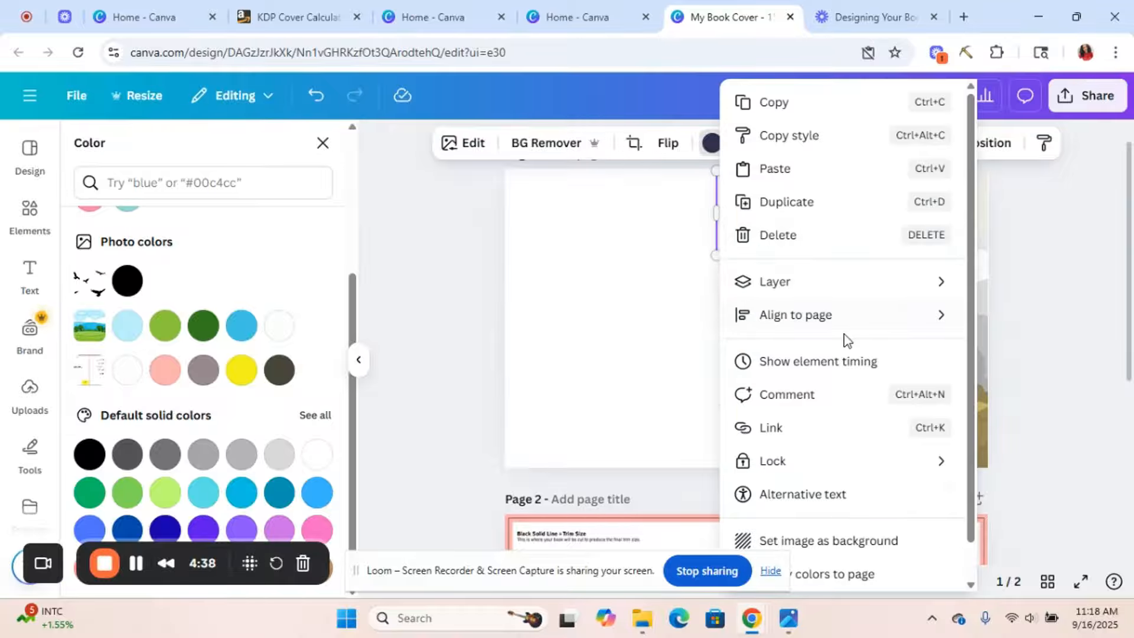
{"action": "mouse_move", "coordinate": [846, 293]}
{"action": "left_click", "coordinate": [559, 315]}
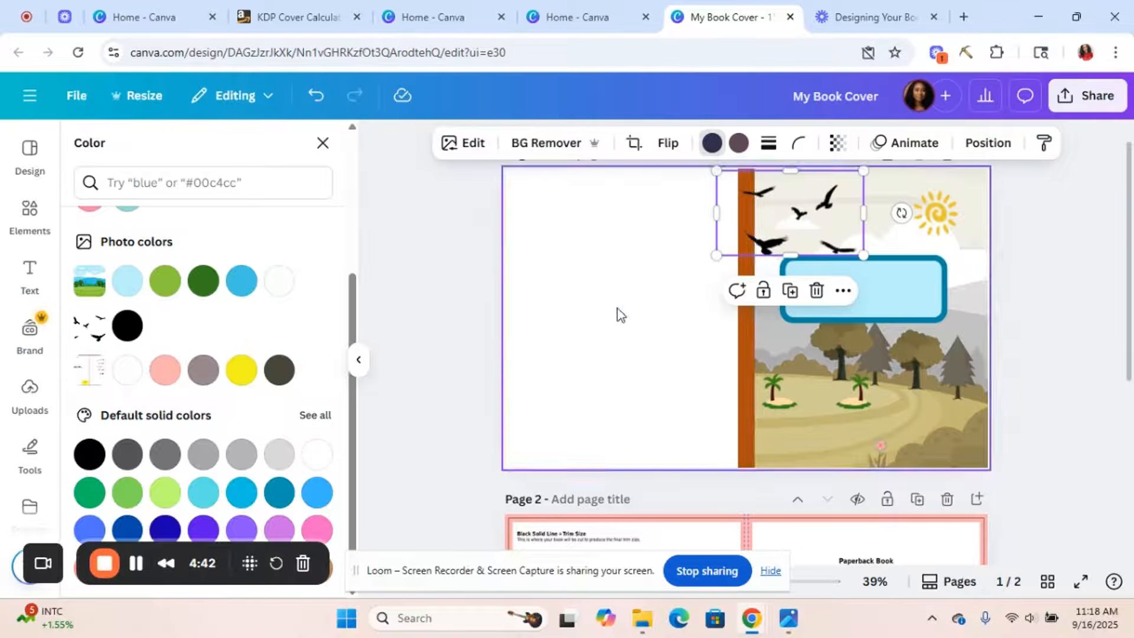
{"action": "left_click_drag", "start_coordinate": [716, 255], "coordinate": [798, 233]}
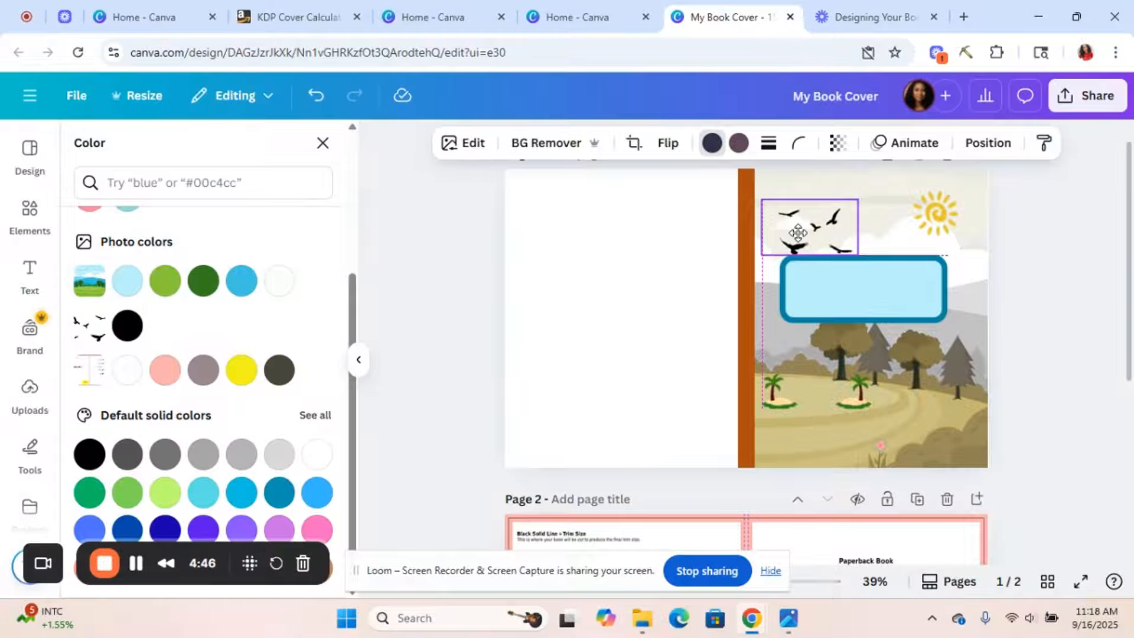
{"action": "left_click", "coordinate": [1083, 377]}
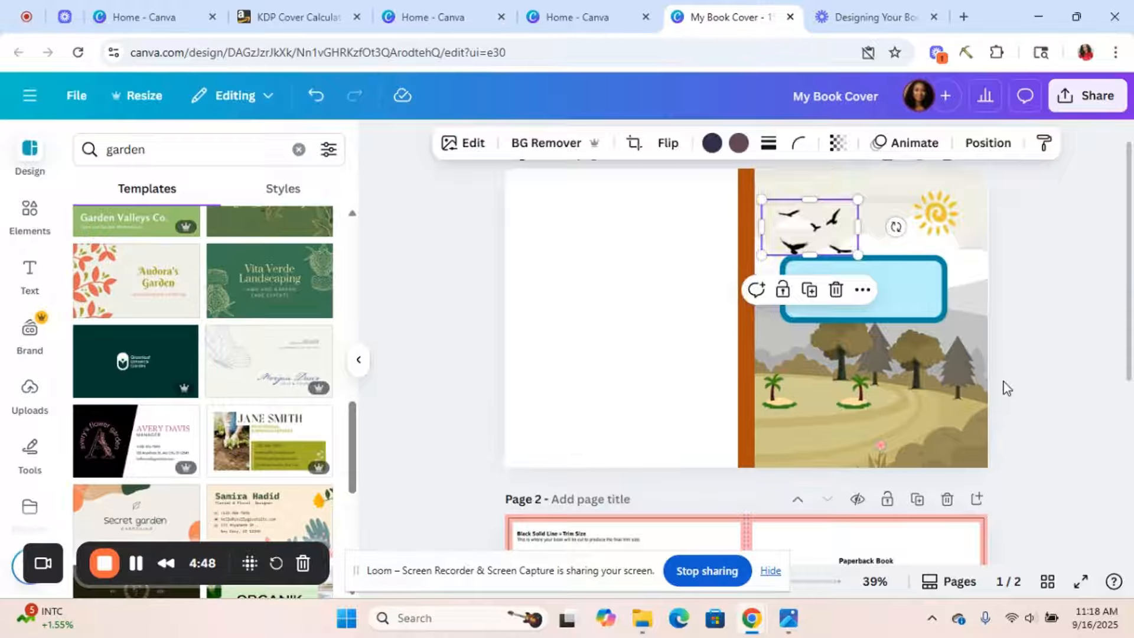
- Search the elements library for "shape"
{"action": "left_click", "coordinate": [1005, 384]}
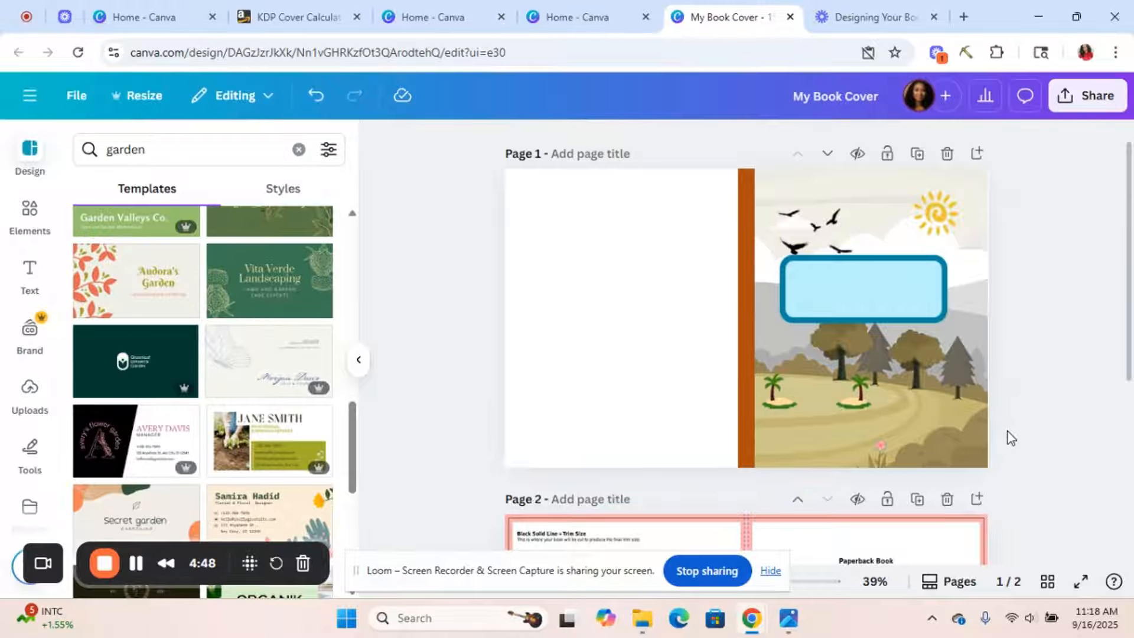
{"action": "left_click", "coordinate": [633, 300]}
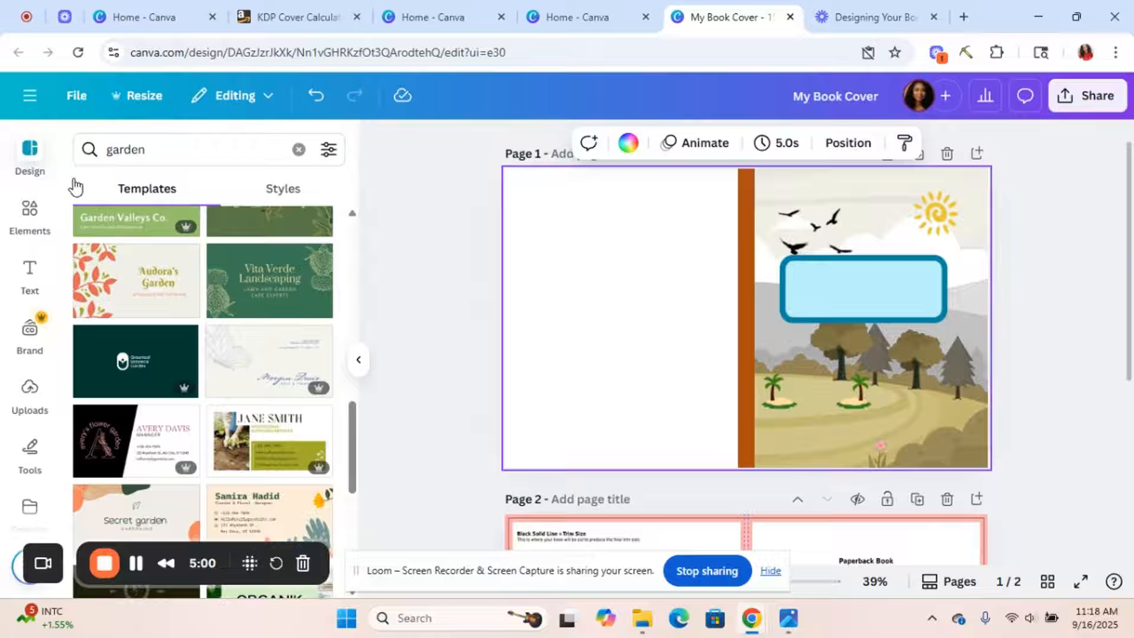
{"action": "left_click", "coordinate": [33, 219]}
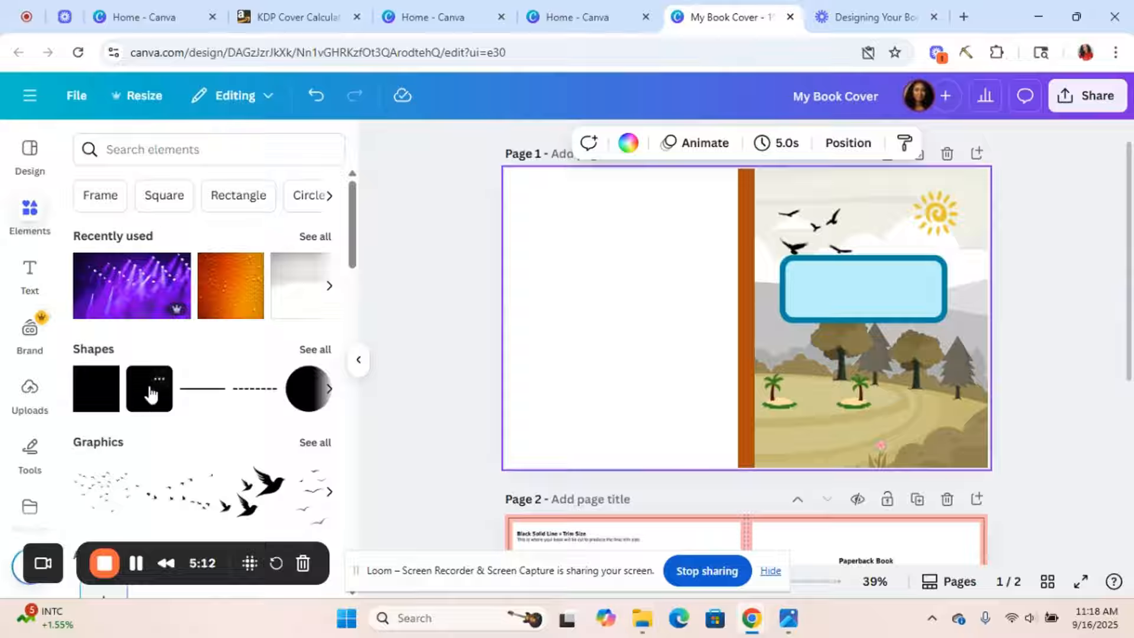
{"action": "left_click", "coordinate": [136, 155]}
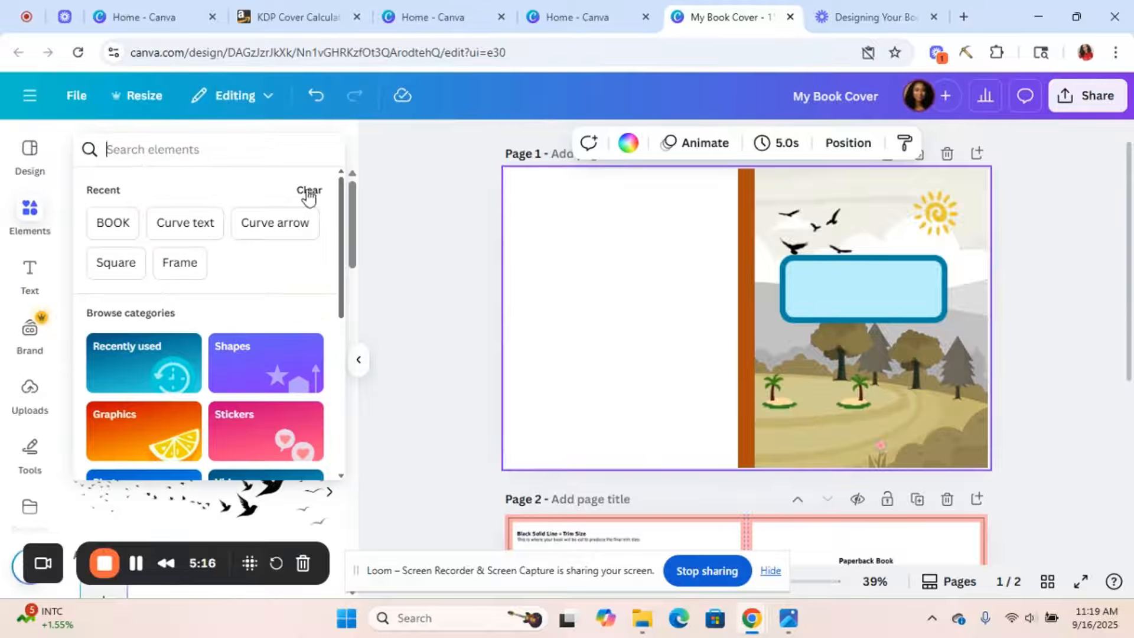
{"action": "type", "text": "shpa"}
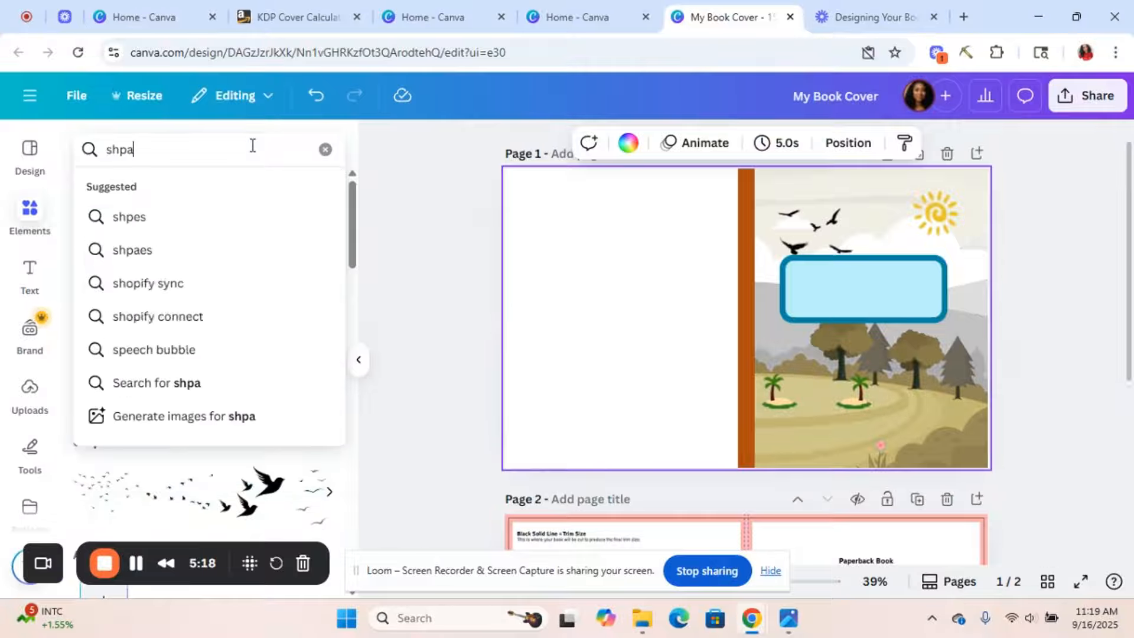
{"action": "type", "text": "e"}
{"action": "key", "text": "BackSpace"}
{"action": "key", "text": "BackSpace"}
{"action": "key", "text": "BackSpace"}
{"action": "type", "text": "a"}
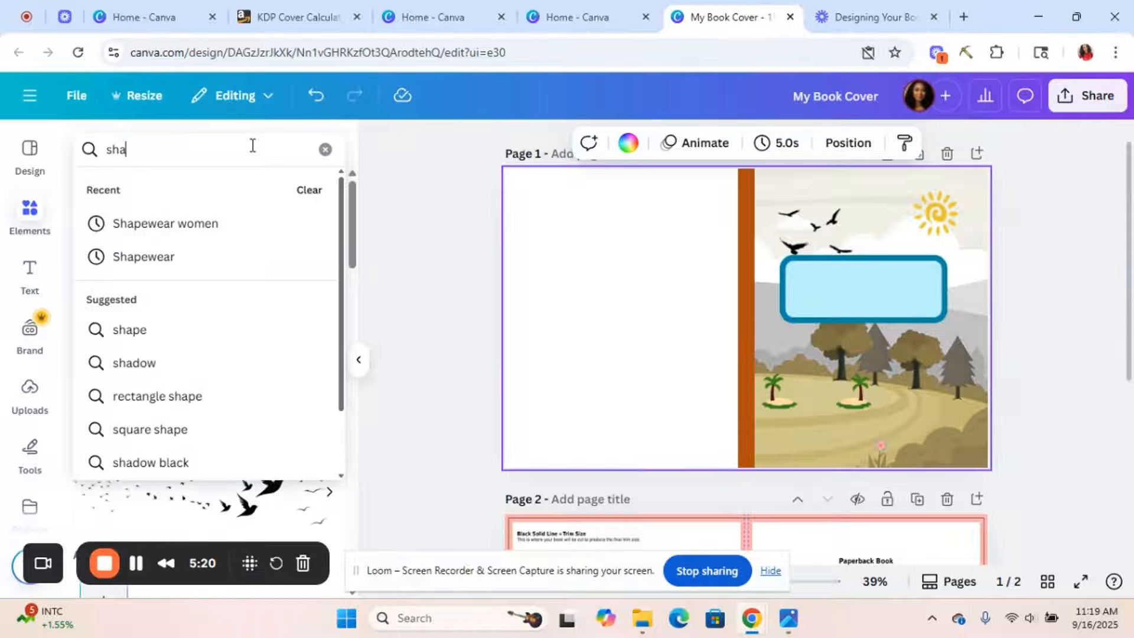
{"action": "type", "text": "pe"}
{"action": "key", "text": "Return"}
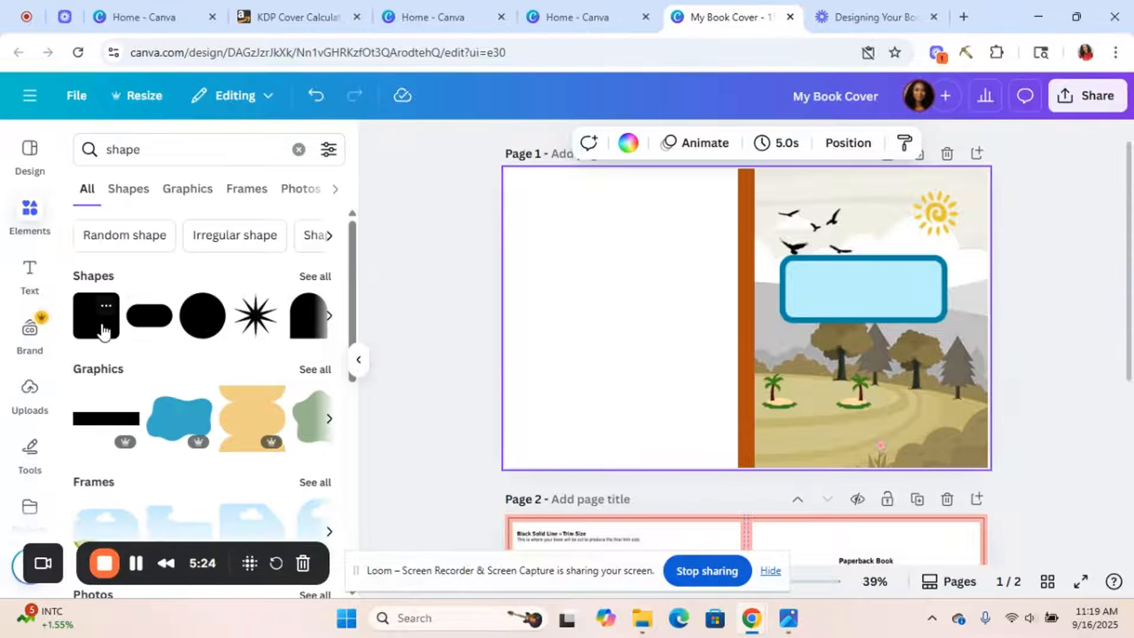
- Add a rounded square shape and enlarge it to cover the whole back cover up to the spine
{"action": "left_click", "coordinate": [102, 331]}
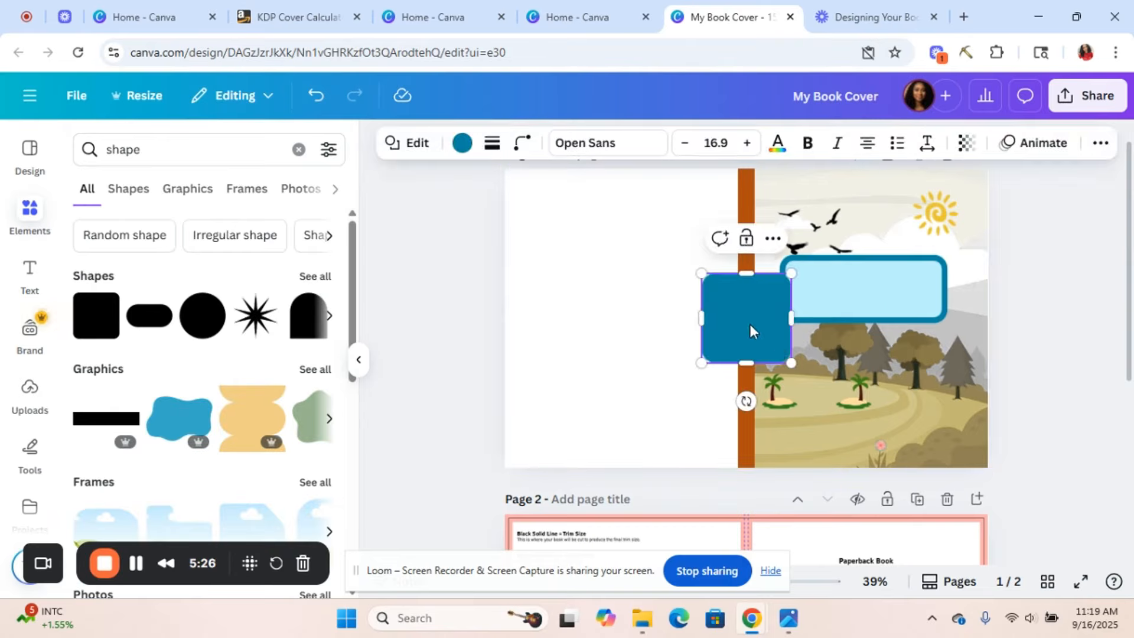
{"action": "left_click_drag", "start_coordinate": [750, 324], "coordinate": [627, 322]}
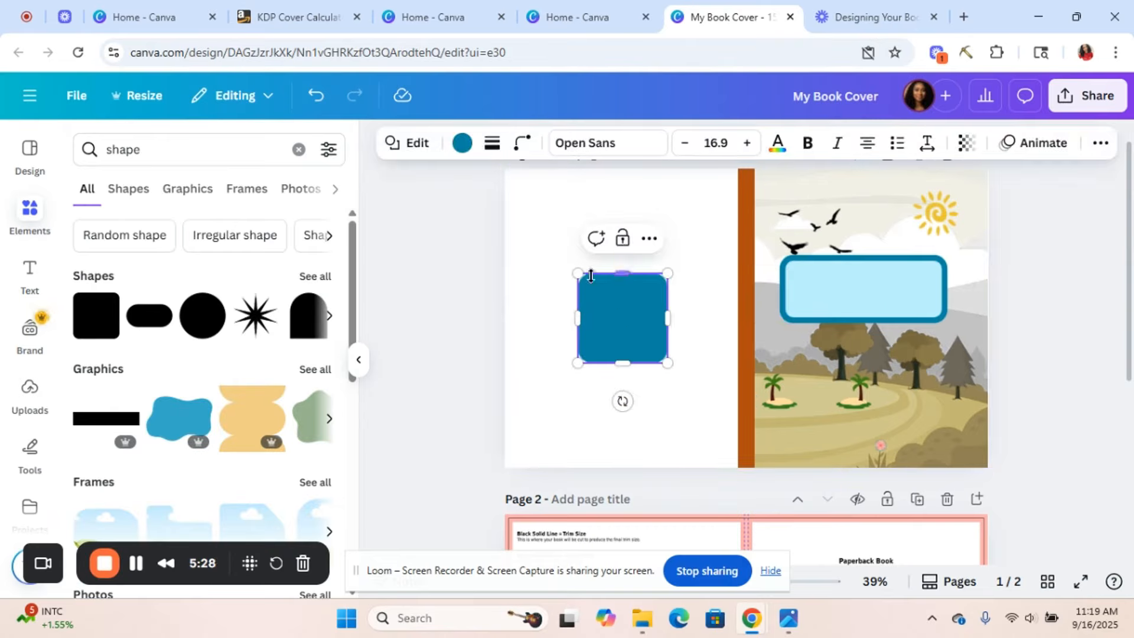
{"action": "left_click_drag", "start_coordinate": [576, 271], "coordinate": [526, 185]}
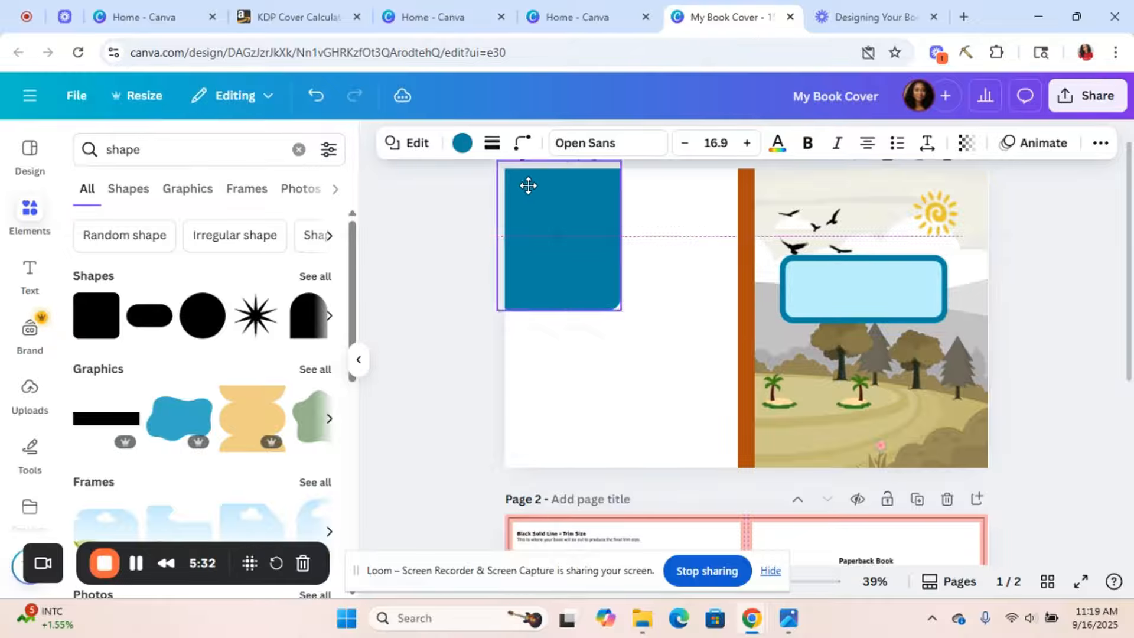
{"action": "left_click_drag", "start_coordinate": [620, 310], "coordinate": [738, 498]}
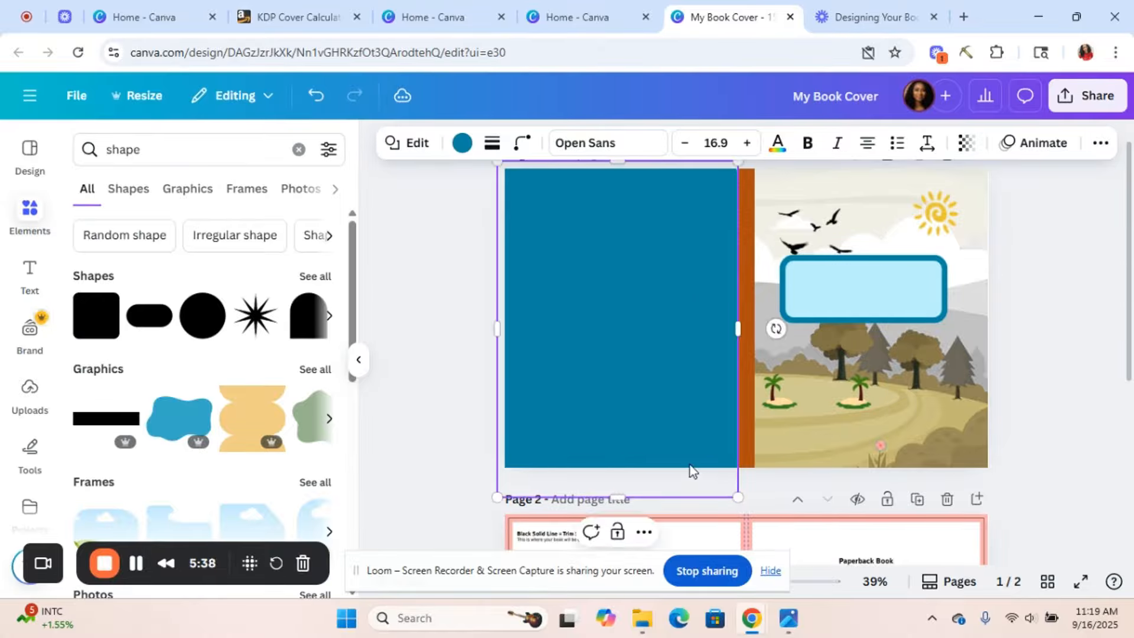
- Fill the back cover shape with the brown document color and set its transparency to 49
{"action": "left_click", "coordinate": [463, 147]}
{"action": "left_click", "coordinate": [90, 304]}
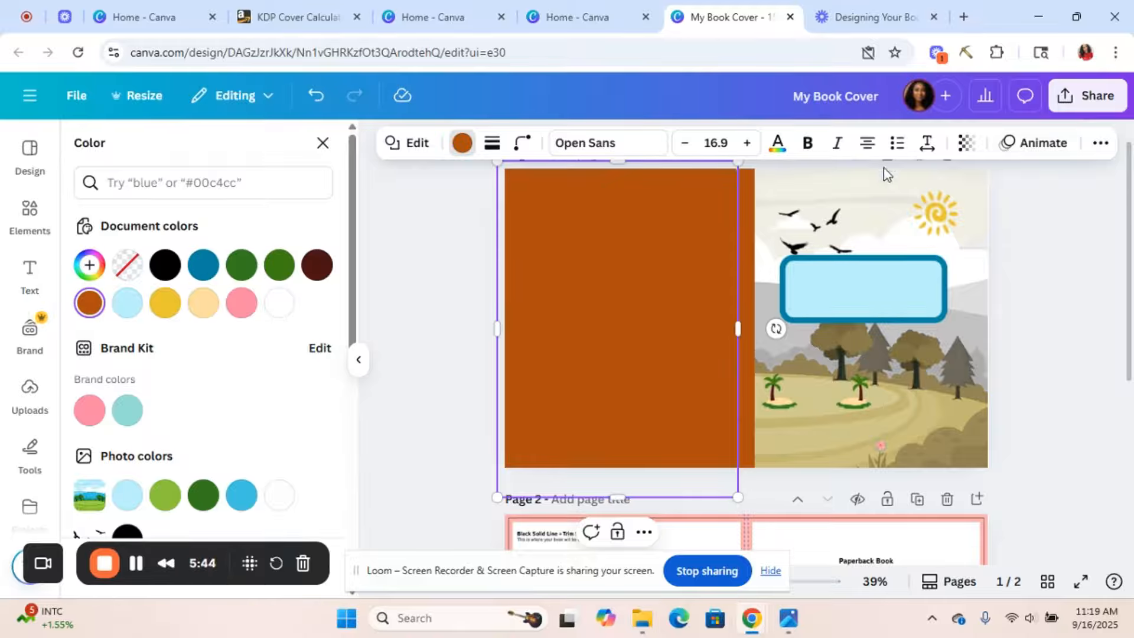
{"action": "left_click", "coordinate": [964, 143]}
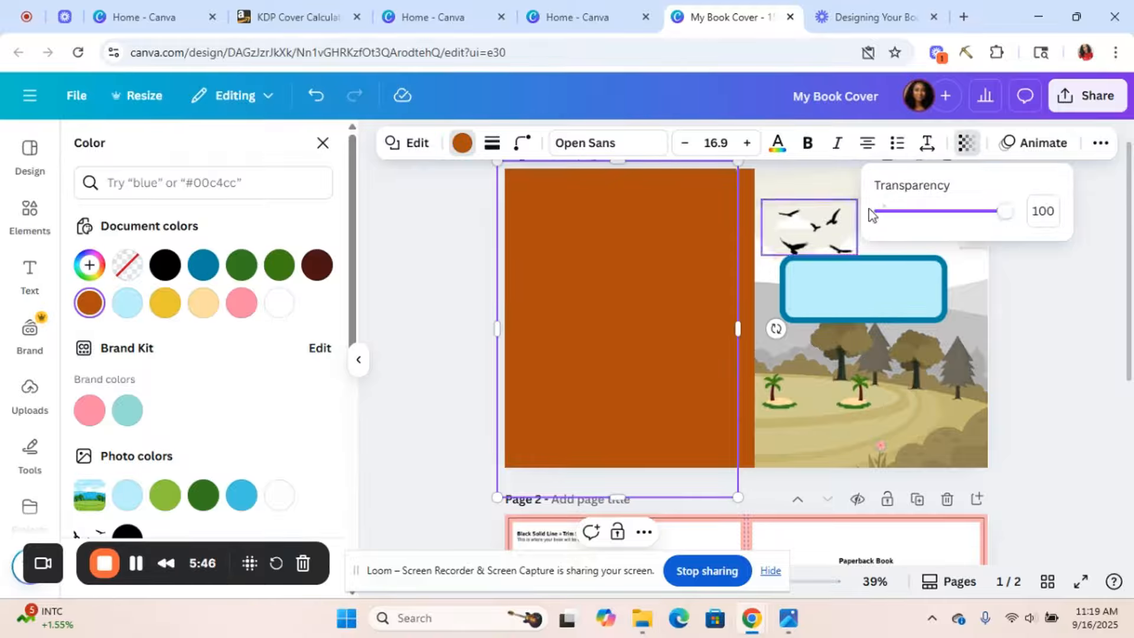
{"action": "left_click_drag", "start_coordinate": [1004, 211], "coordinate": [944, 224]}
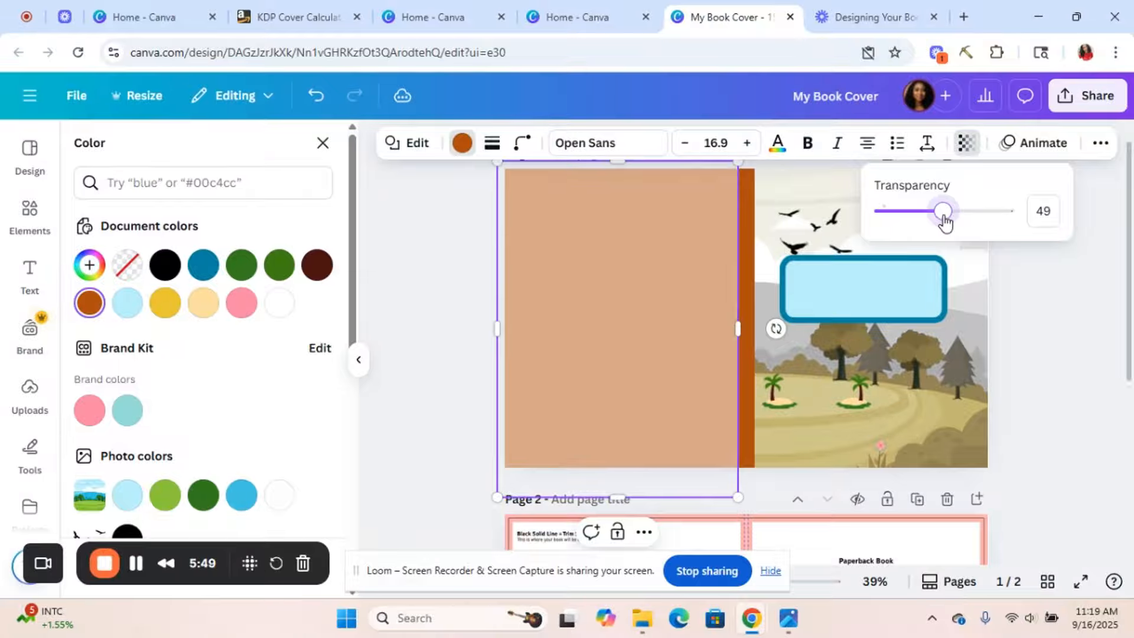
{"action": "left_click", "coordinate": [536, 397]}
{"action": "left_click", "coordinate": [797, 470]}
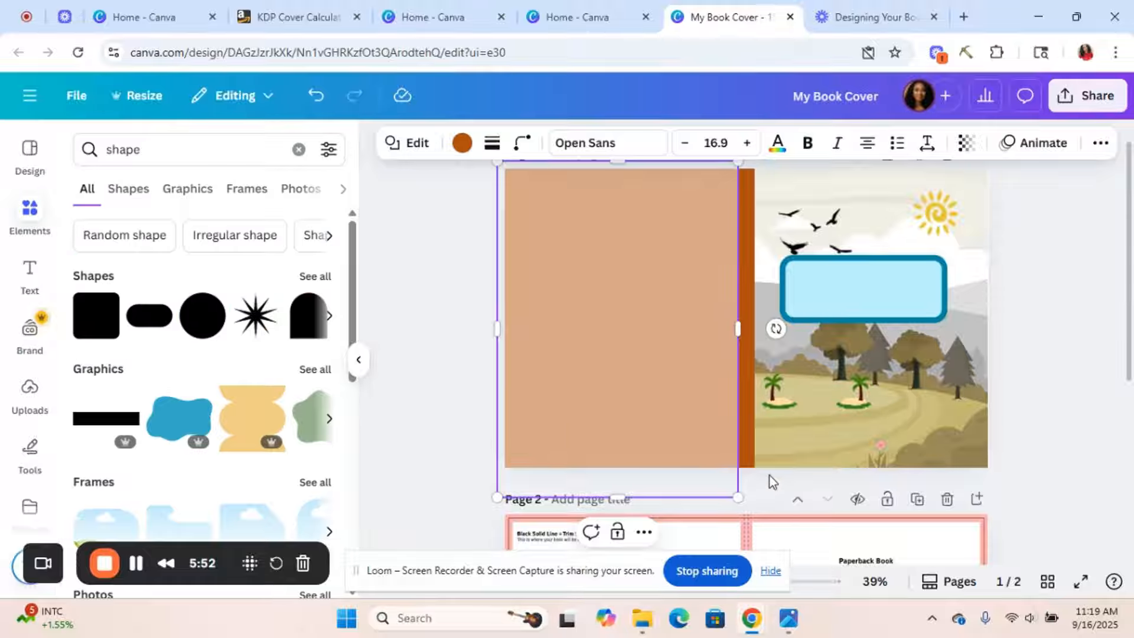
{"action": "left_click", "coordinate": [767, 476]}
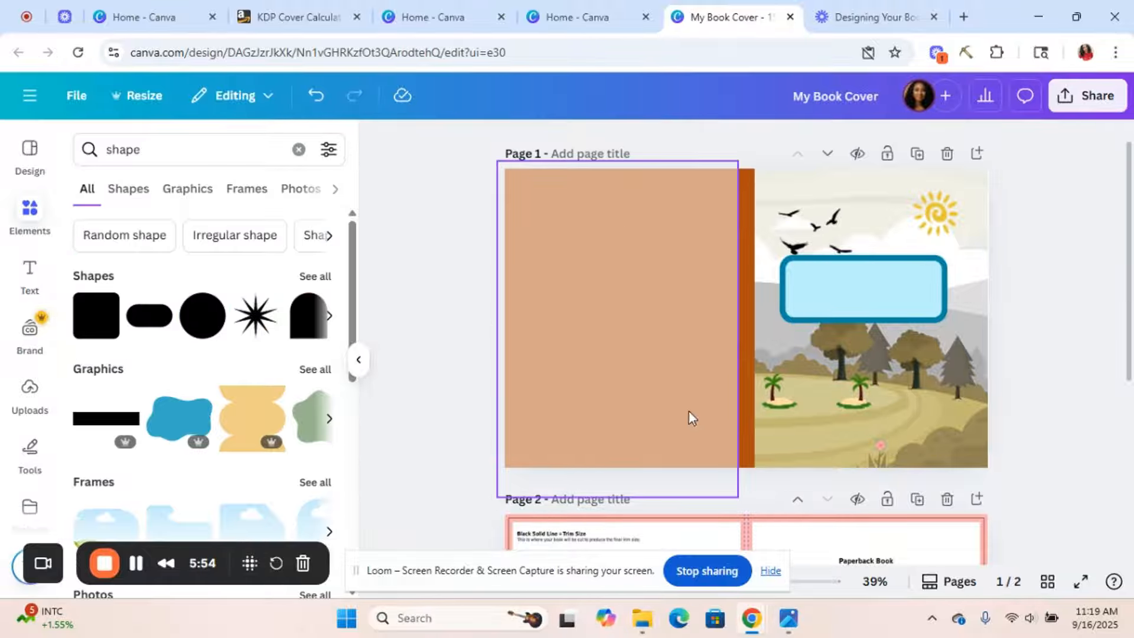
- Recolor the back cover shape with the default purple-to-yellow gradient after trying coral, brown and light orange
{"action": "left_click", "coordinate": [630, 359]}
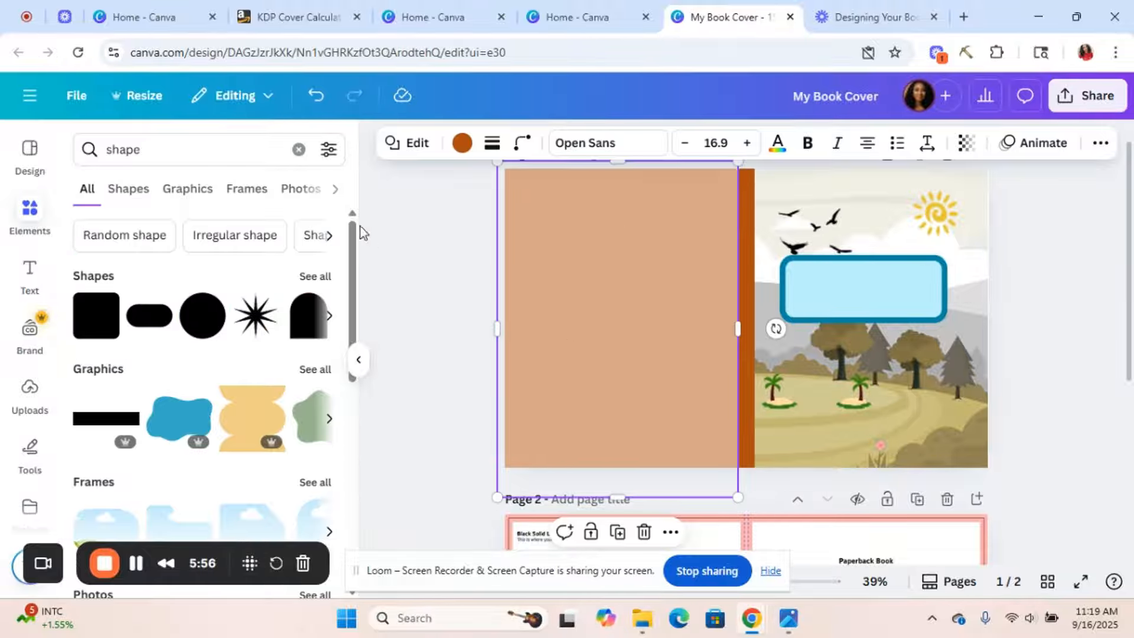
{"action": "left_click", "coordinate": [462, 142]}
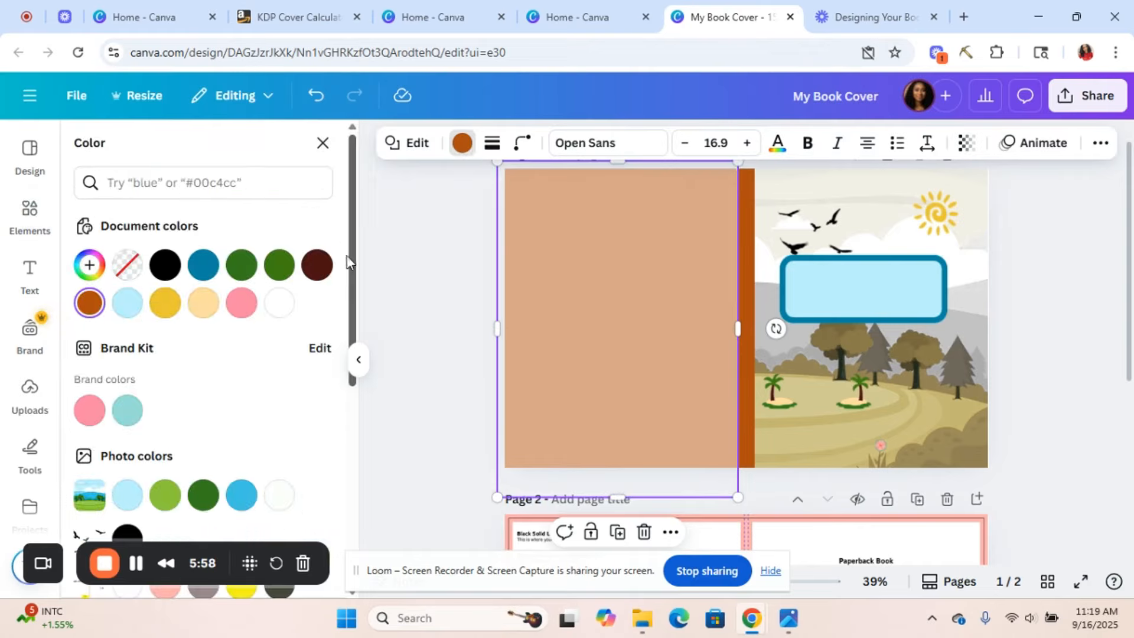
{"action": "scroll", "coordinate": [352, 277], "scroll_direction": "down", "scroll_amount": 2}
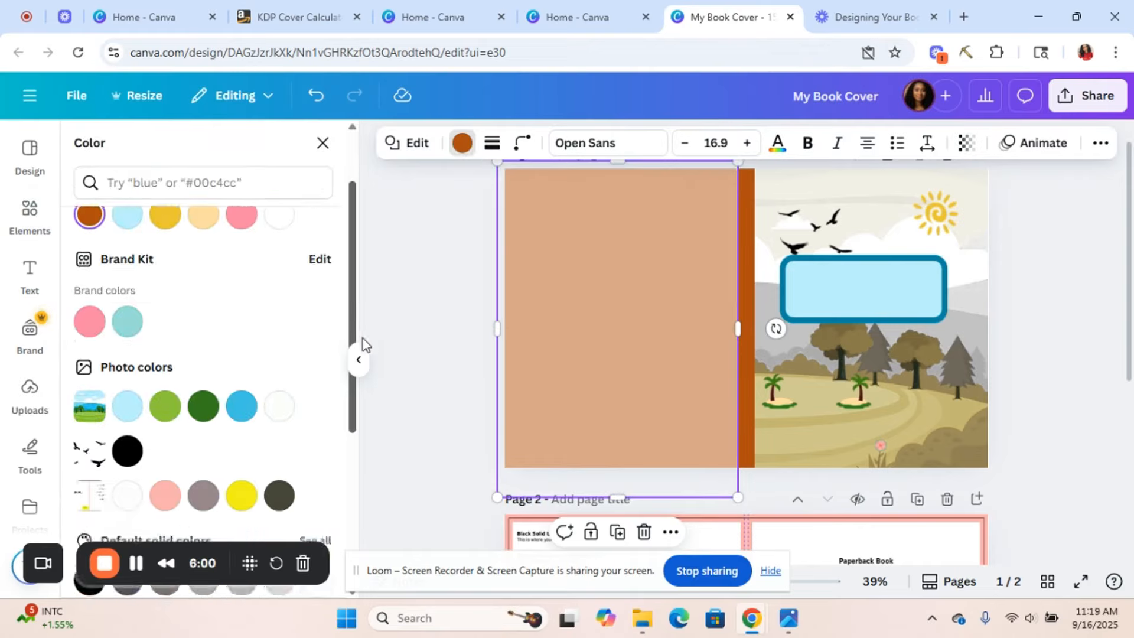
{"action": "left_click_drag", "start_coordinate": [363, 338], "coordinate": [370, 448]}
{"action": "left_click", "coordinate": [279, 449]}
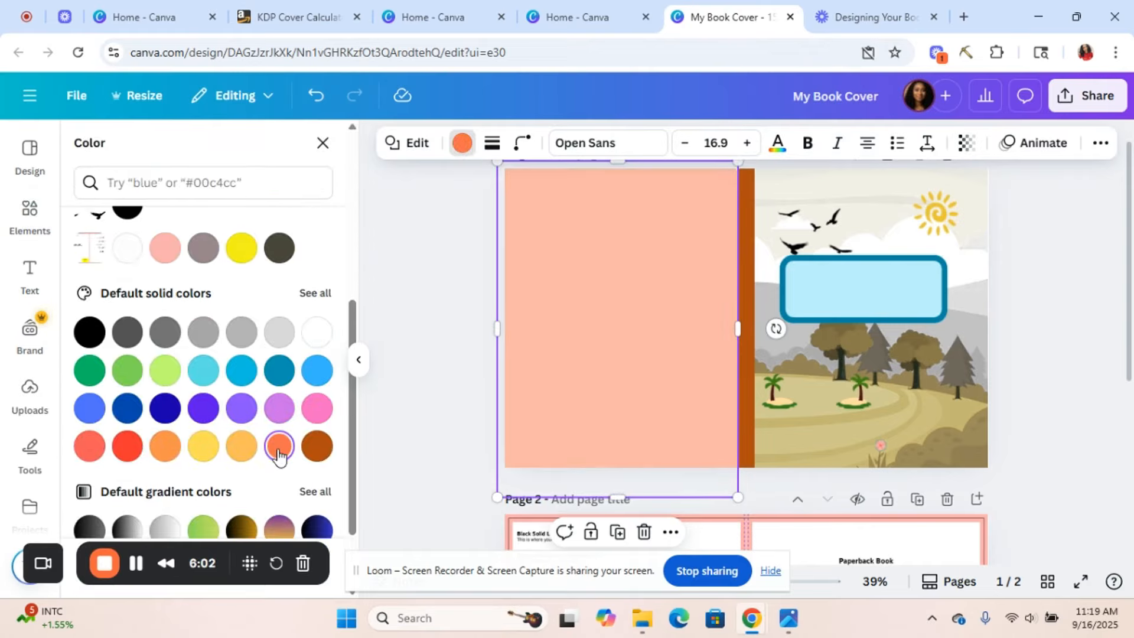
{"action": "left_click", "coordinate": [316, 447]}
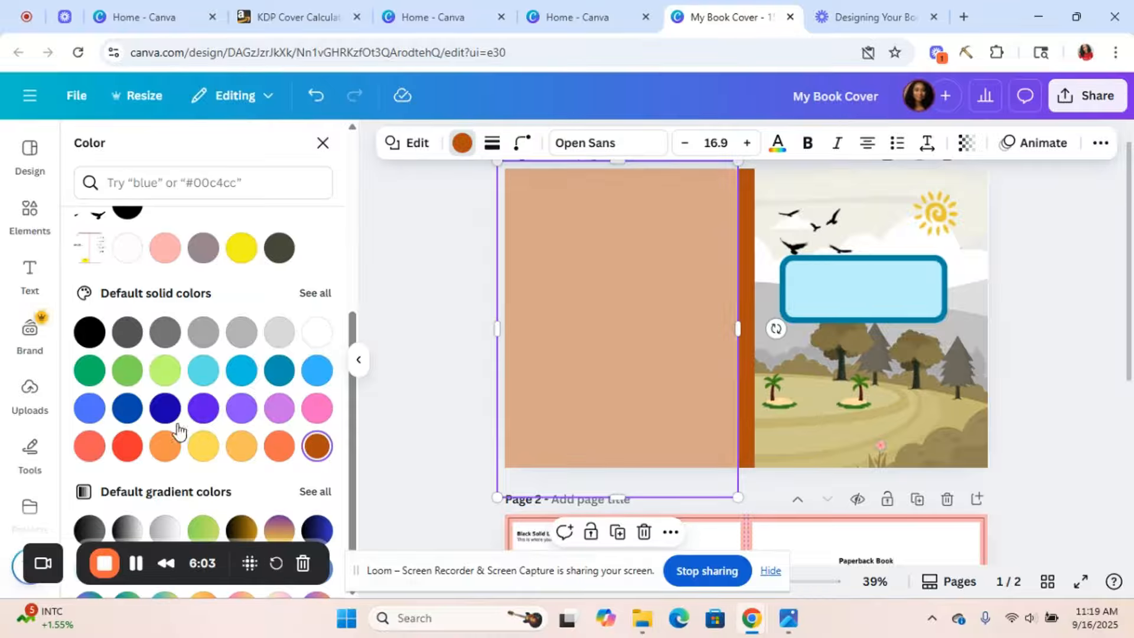
{"action": "left_click", "coordinate": [165, 454]}
{"action": "left_click", "coordinate": [134, 452]}
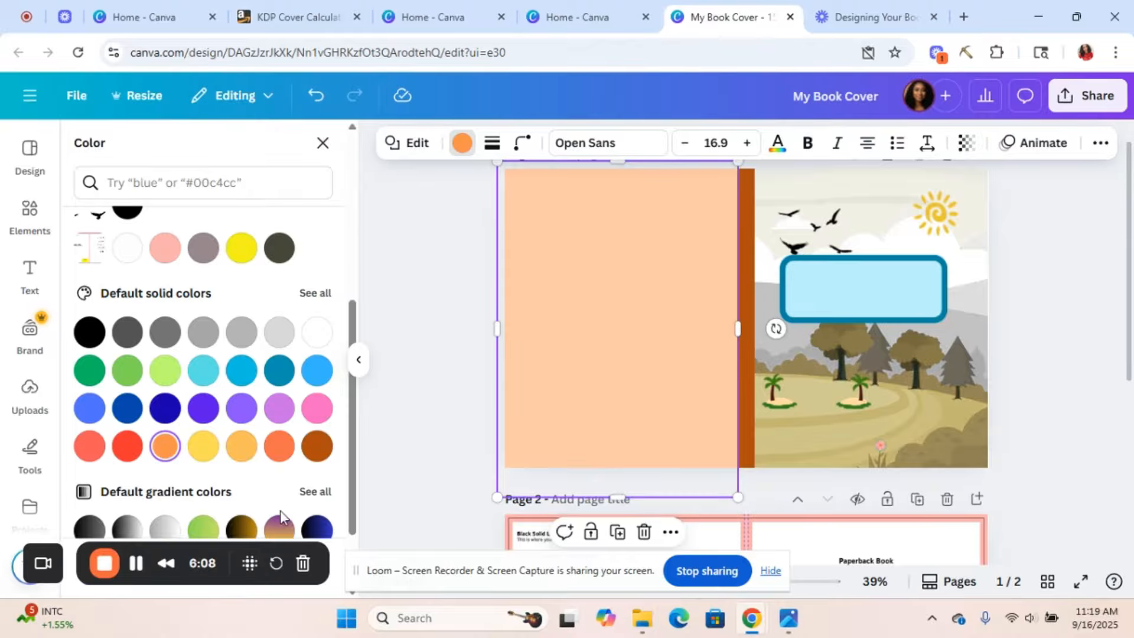
{"action": "left_click", "coordinate": [280, 527]}
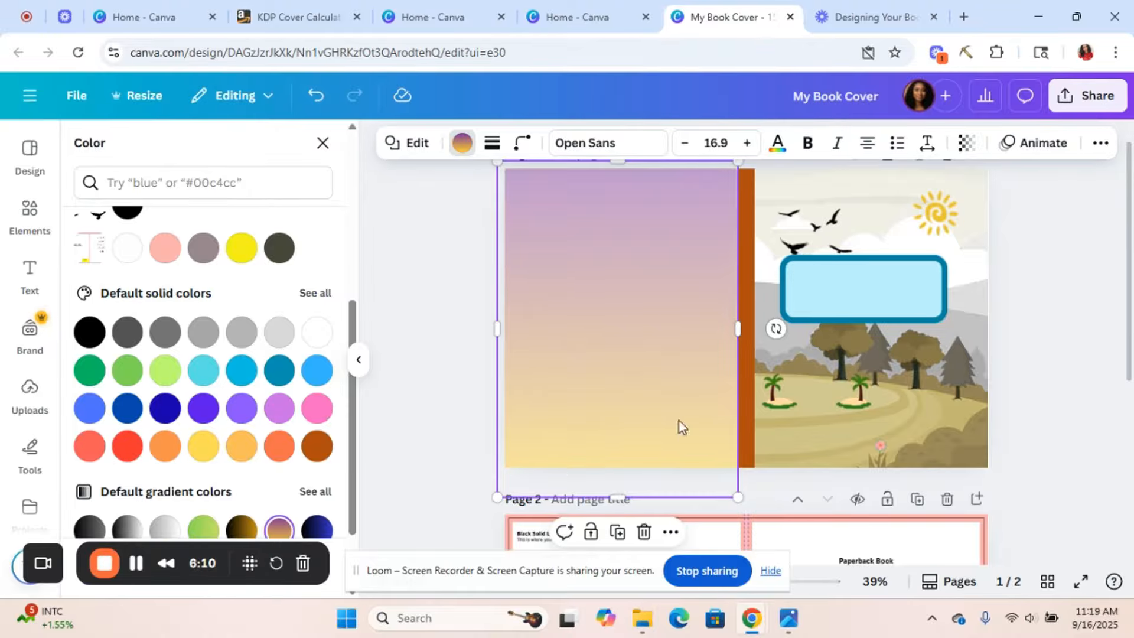
{"action": "left_click", "coordinate": [1057, 464]}
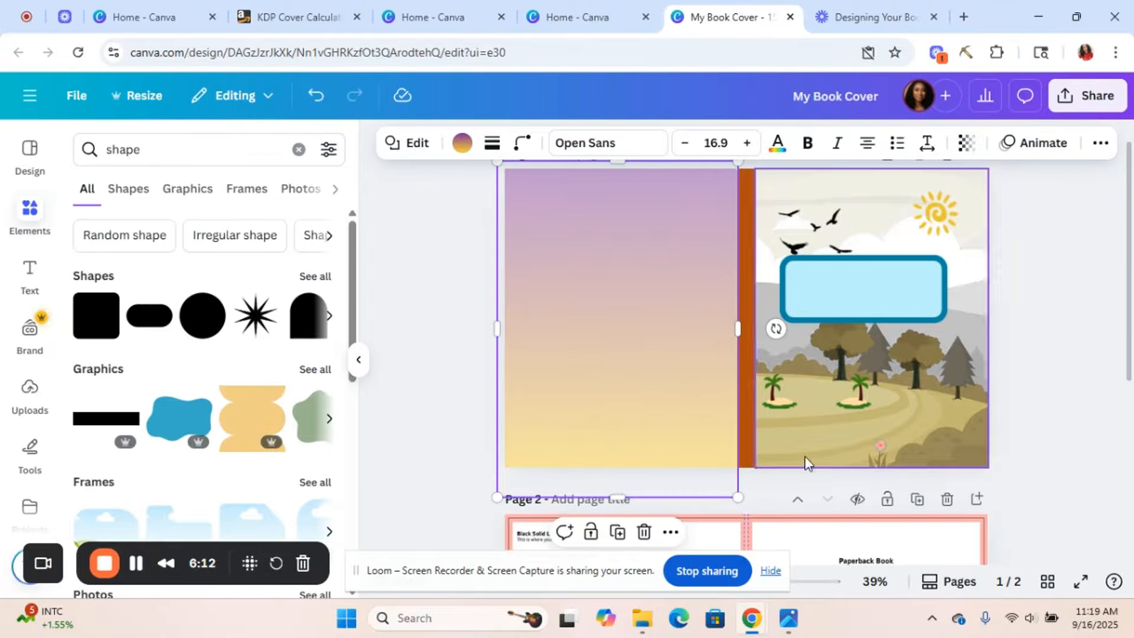
{"action": "left_click", "coordinate": [749, 479]}
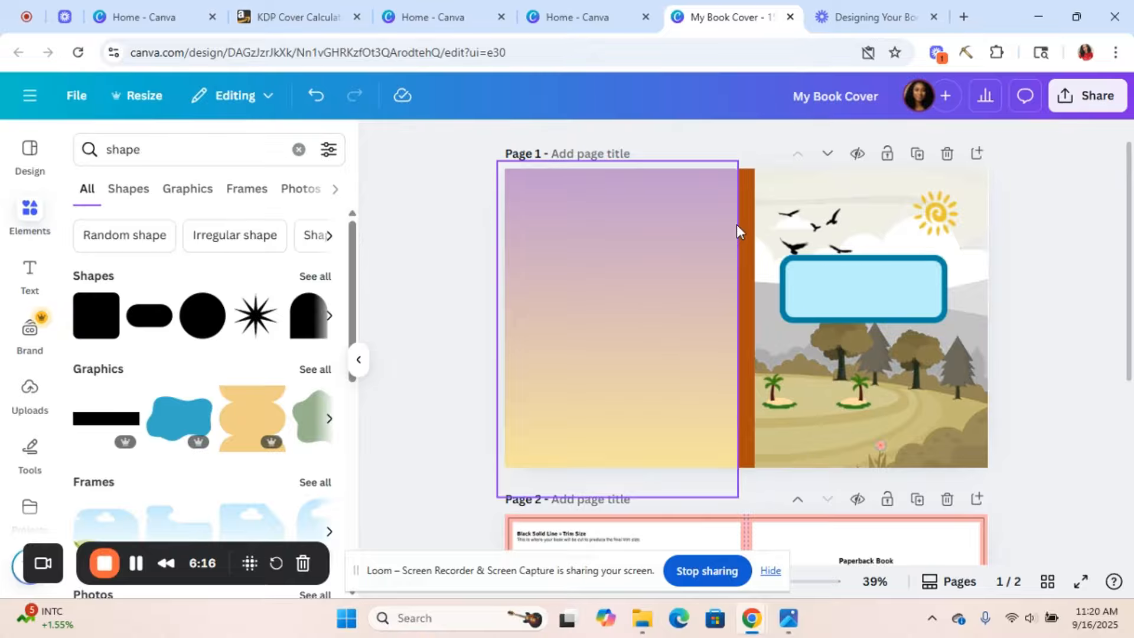
- Recolor the title box on the front cover with a brown border and a white fill
{"action": "left_click", "coordinate": [870, 271]}
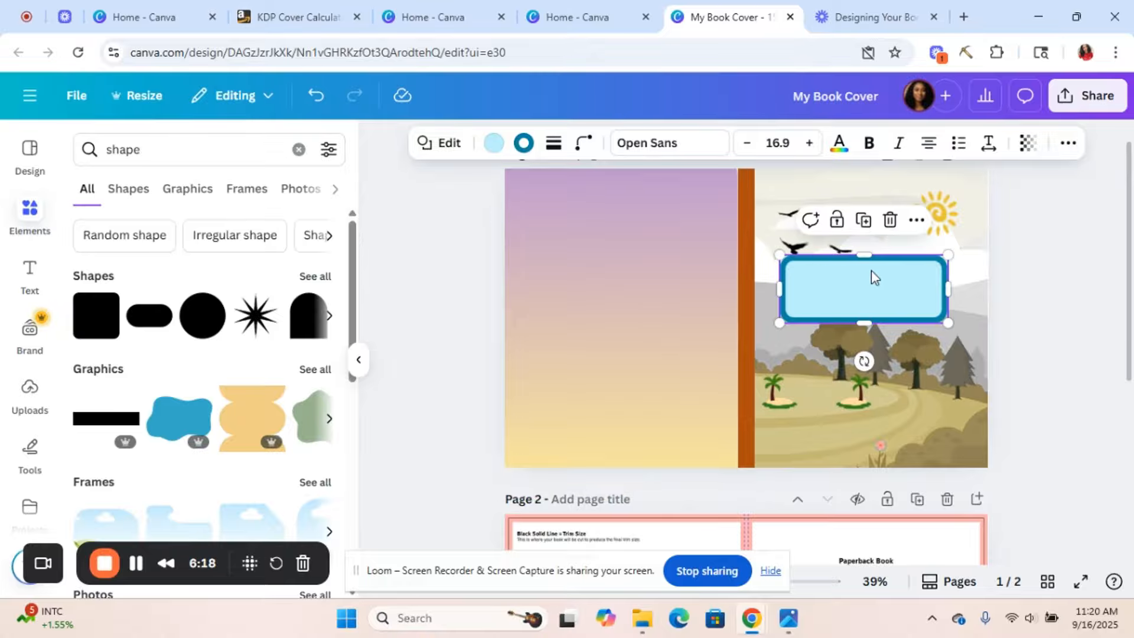
{"action": "left_click", "coordinate": [523, 142]}
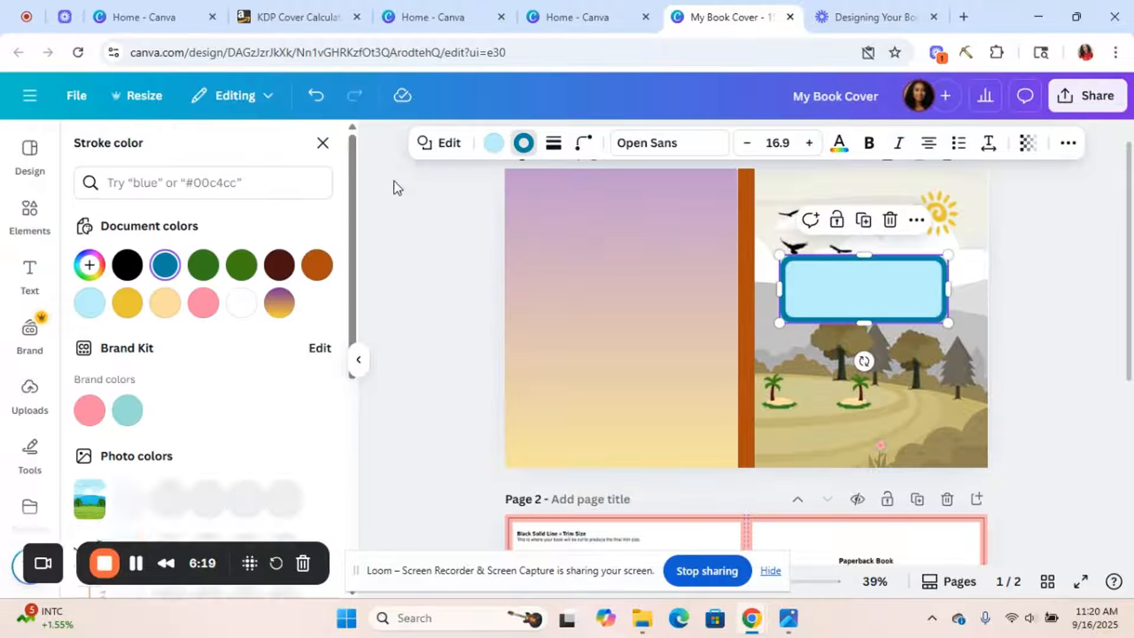
{"action": "left_click", "coordinate": [279, 265]}
{"action": "left_click", "coordinate": [316, 267]}
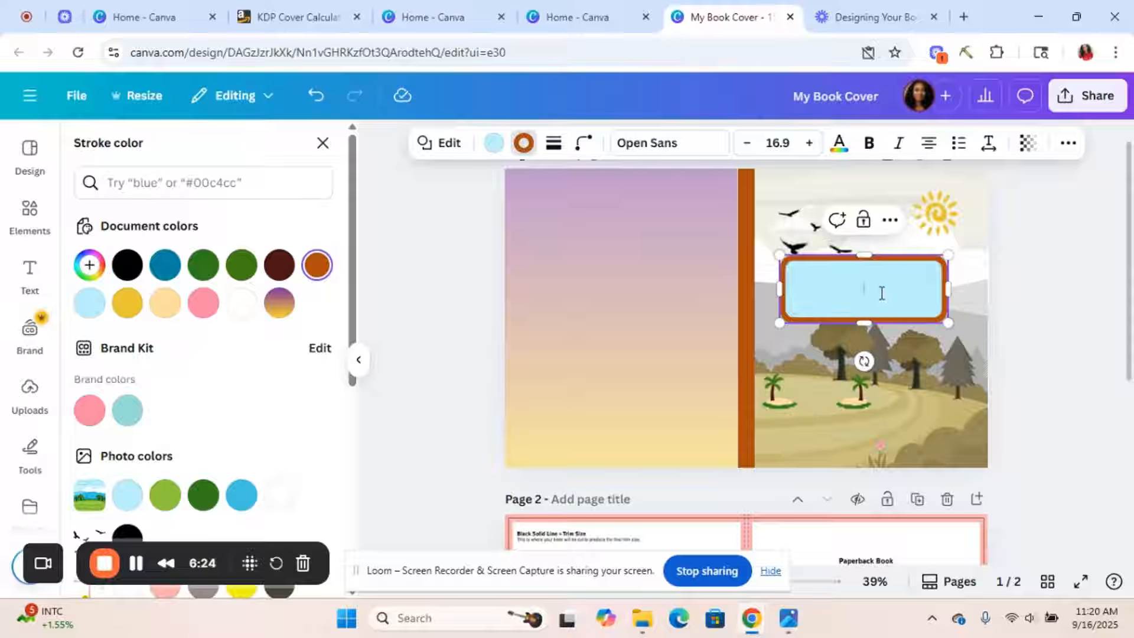
{"action": "left_click", "coordinate": [496, 144]}
{"action": "left_click", "coordinate": [277, 304]}
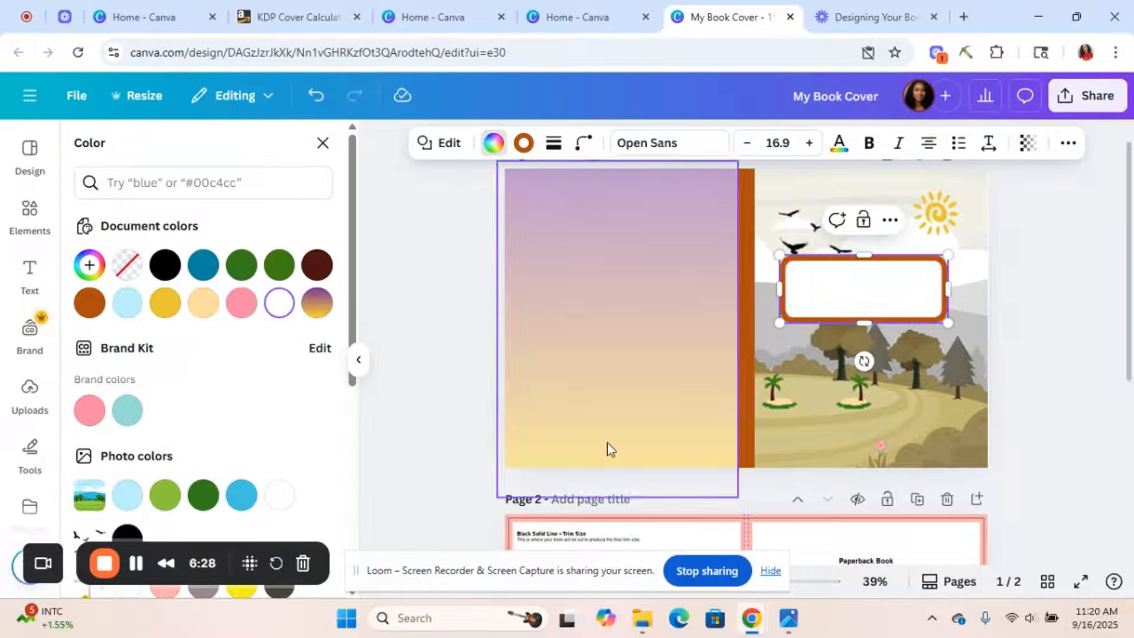
{"action": "left_click", "coordinate": [1033, 382]}
- Move the title box slightly down and to the right to center it on the front cover
{"action": "left_click", "coordinate": [982, 412]}
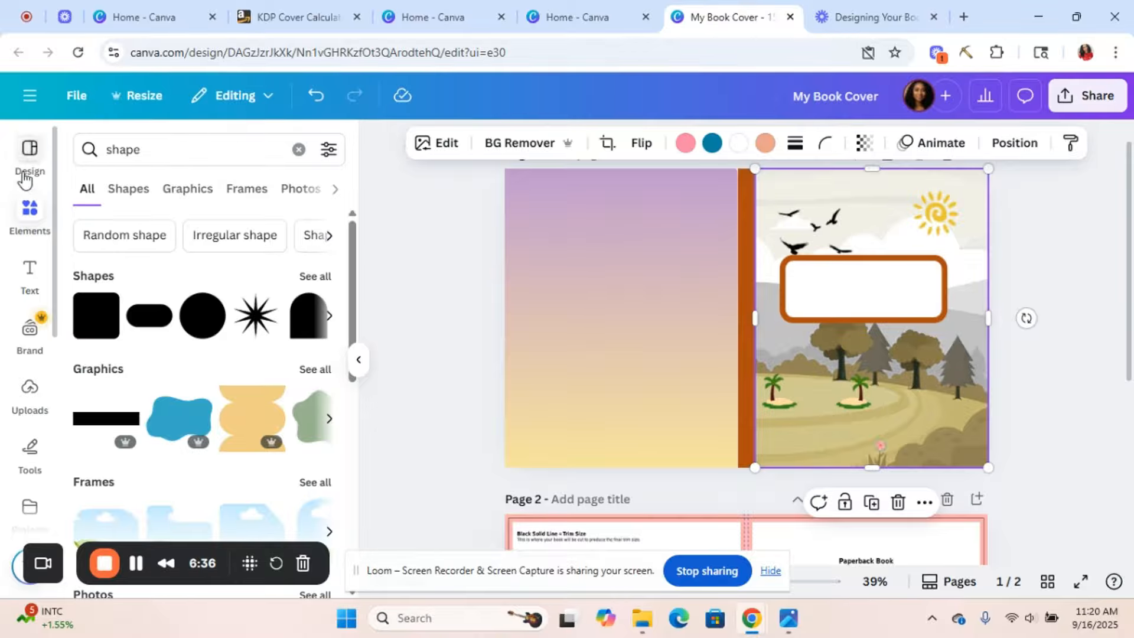
{"action": "left_click", "coordinate": [445, 374]}
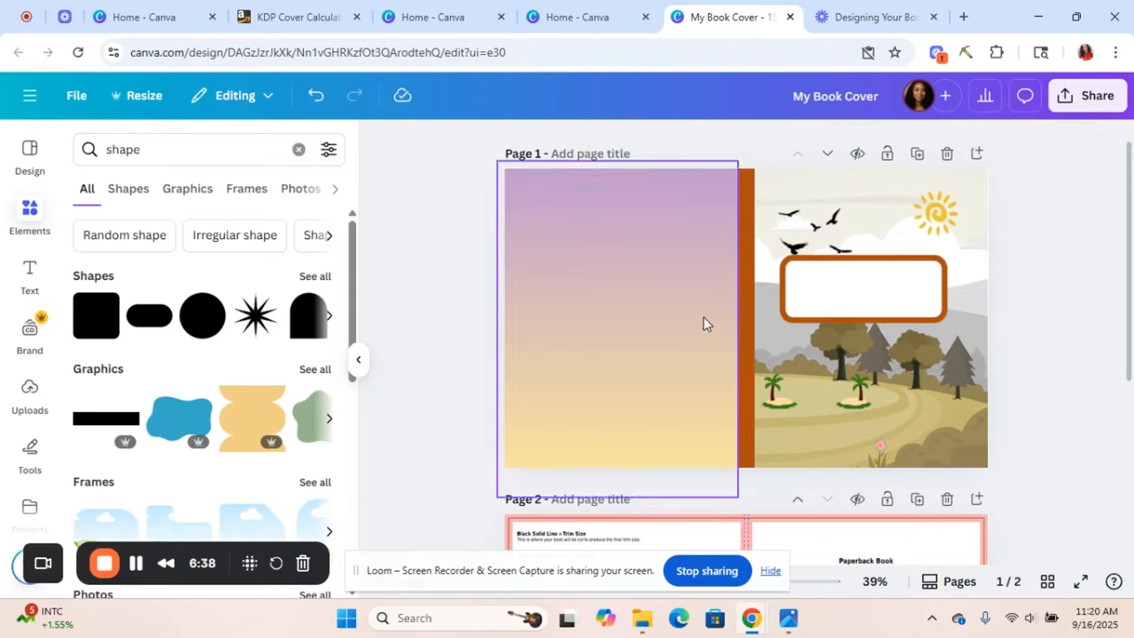
{"action": "left_click_drag", "start_coordinate": [856, 295], "coordinate": [854, 305]}
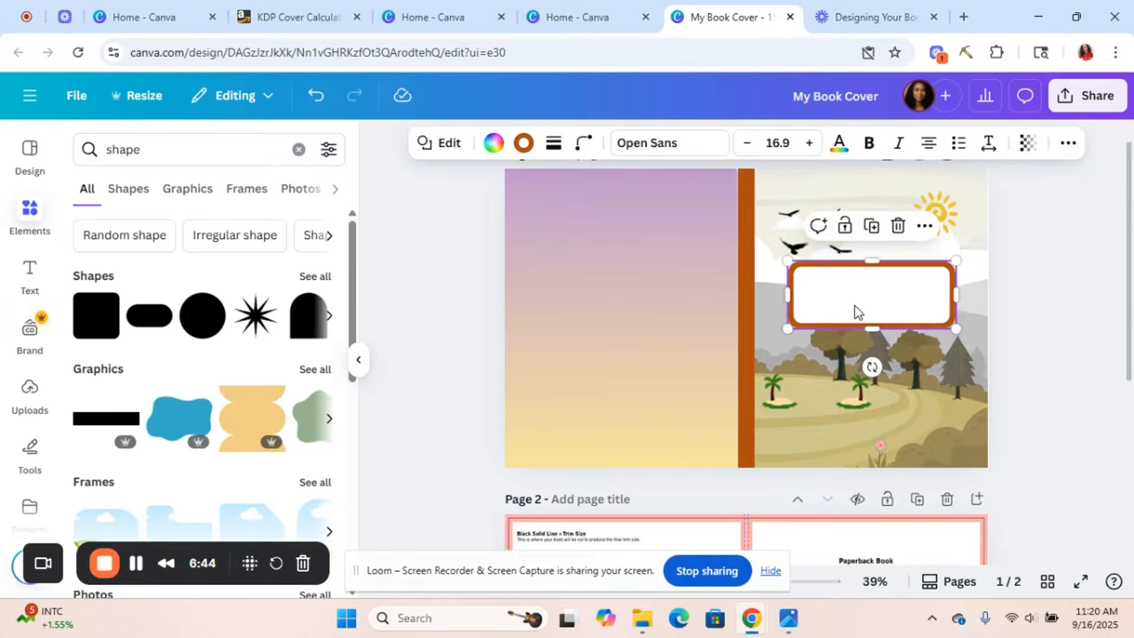
{"action": "left_click", "coordinate": [1003, 348]}
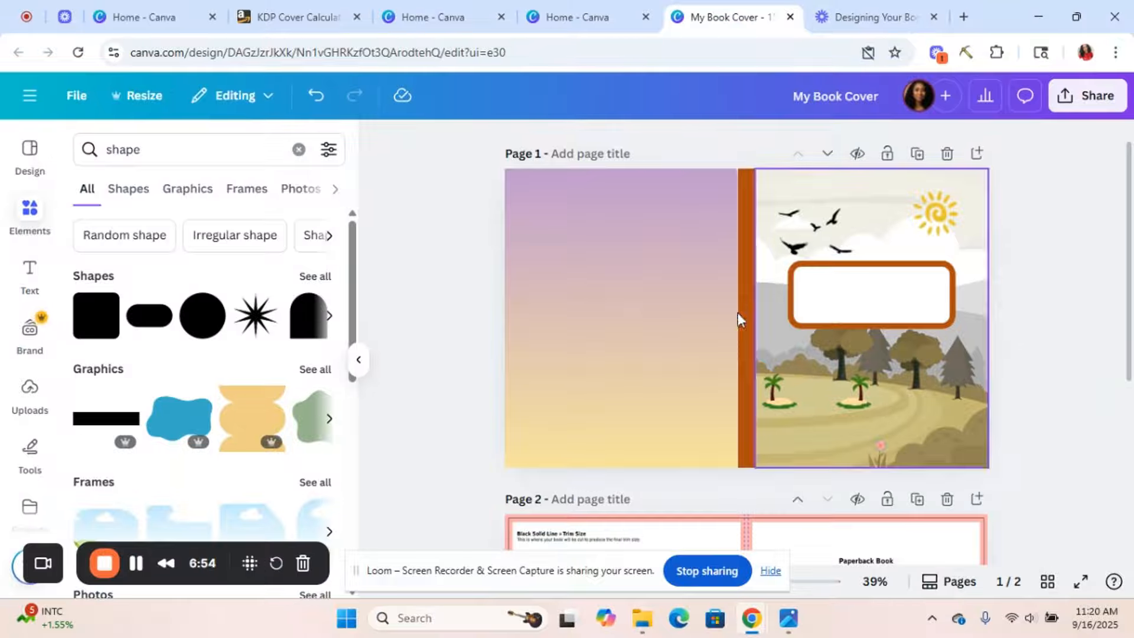
- Search the graphics for "box" and try the peach wavy box with a thin outline on the cover
{"action": "left_click", "coordinate": [27, 213]}
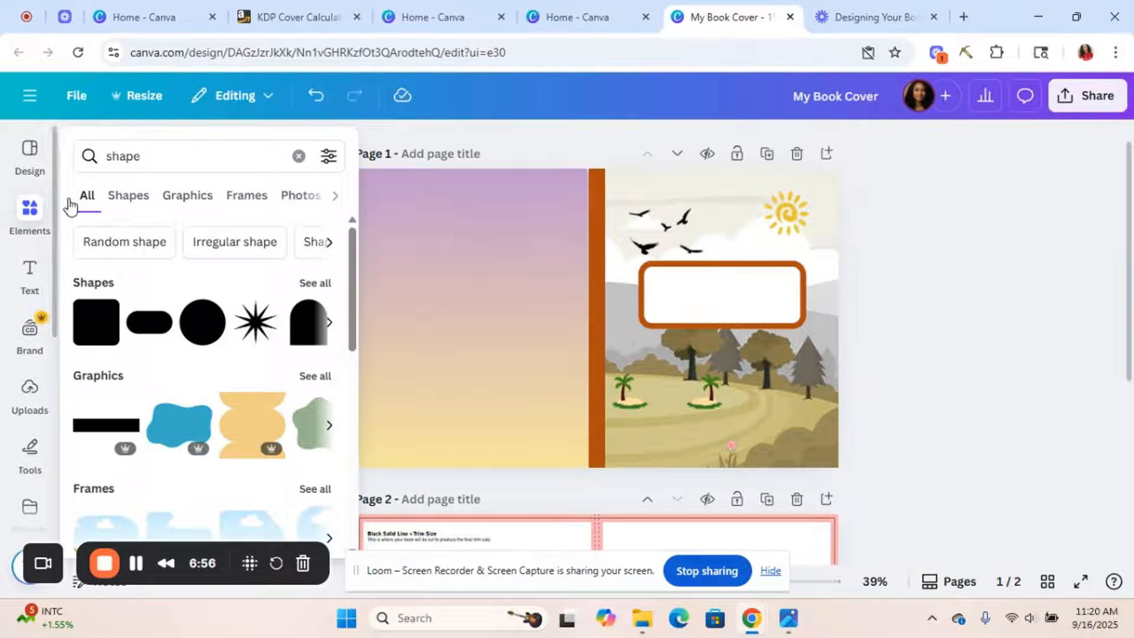
{"action": "left_click", "coordinate": [155, 157]}
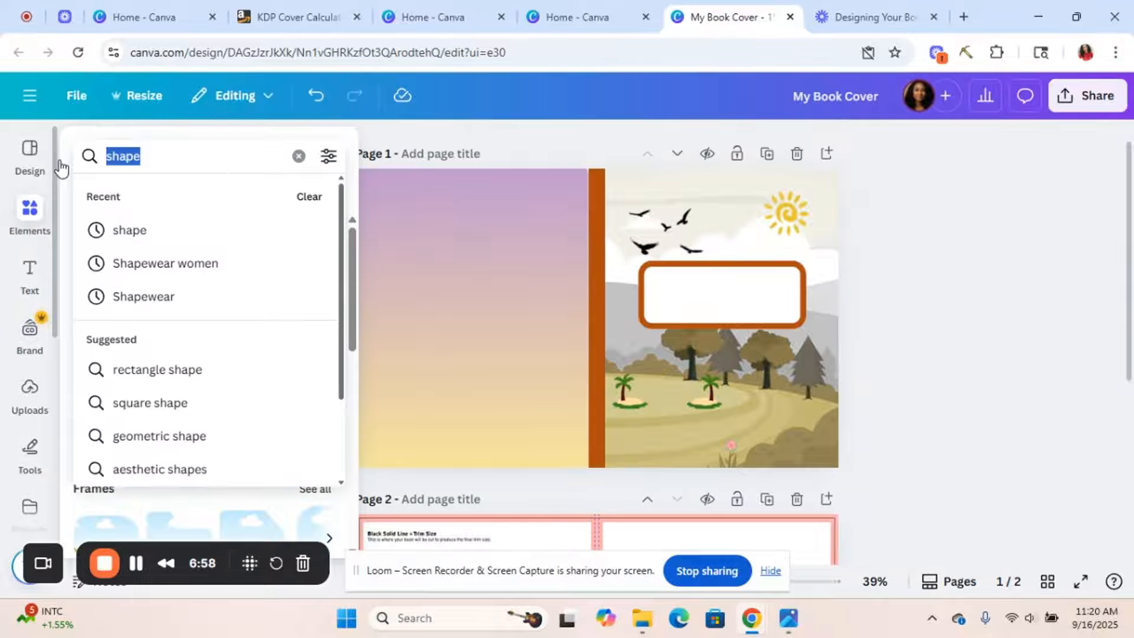
{"action": "type", "text": "box"}
{"action": "key", "text": "Return"}
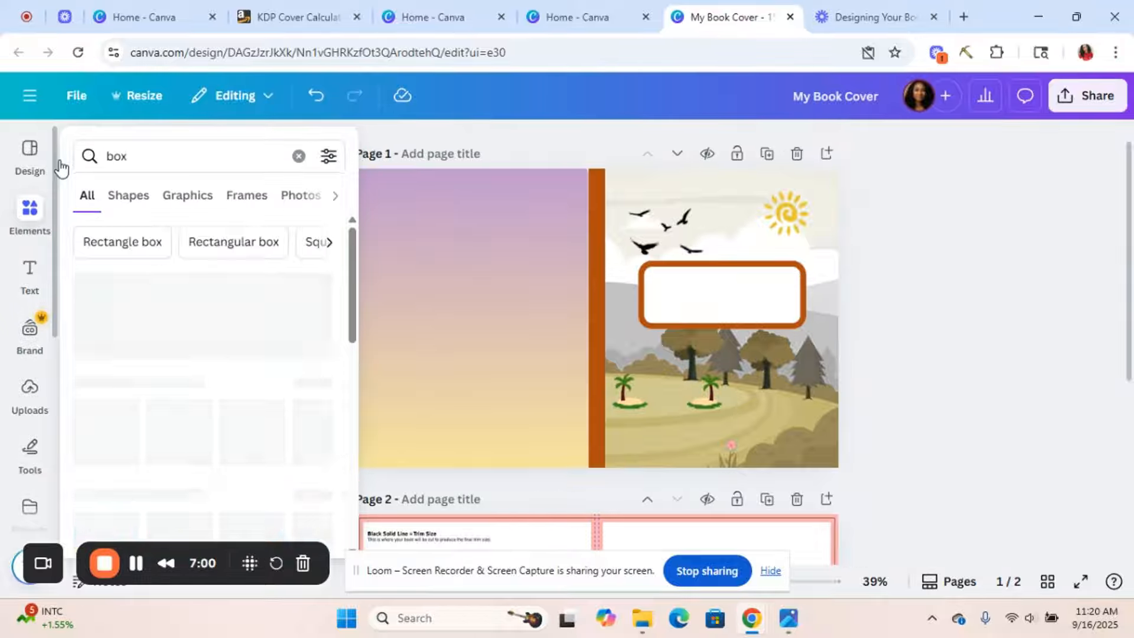
{"action": "mouse_move", "coordinate": [30, 273]}
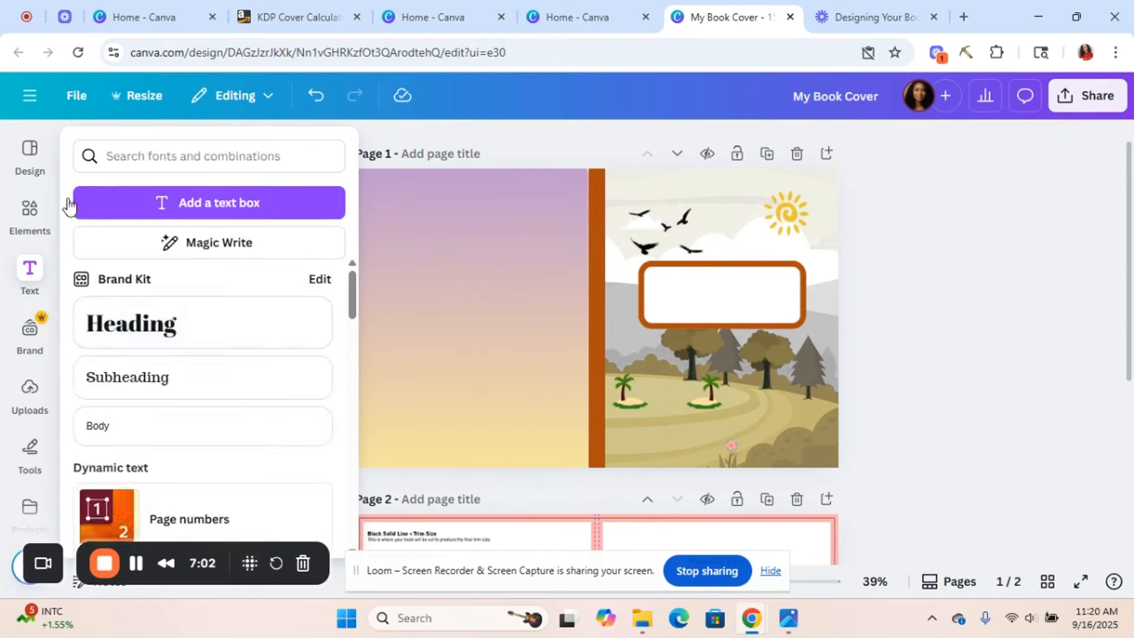
{"action": "left_click", "coordinate": [27, 219]}
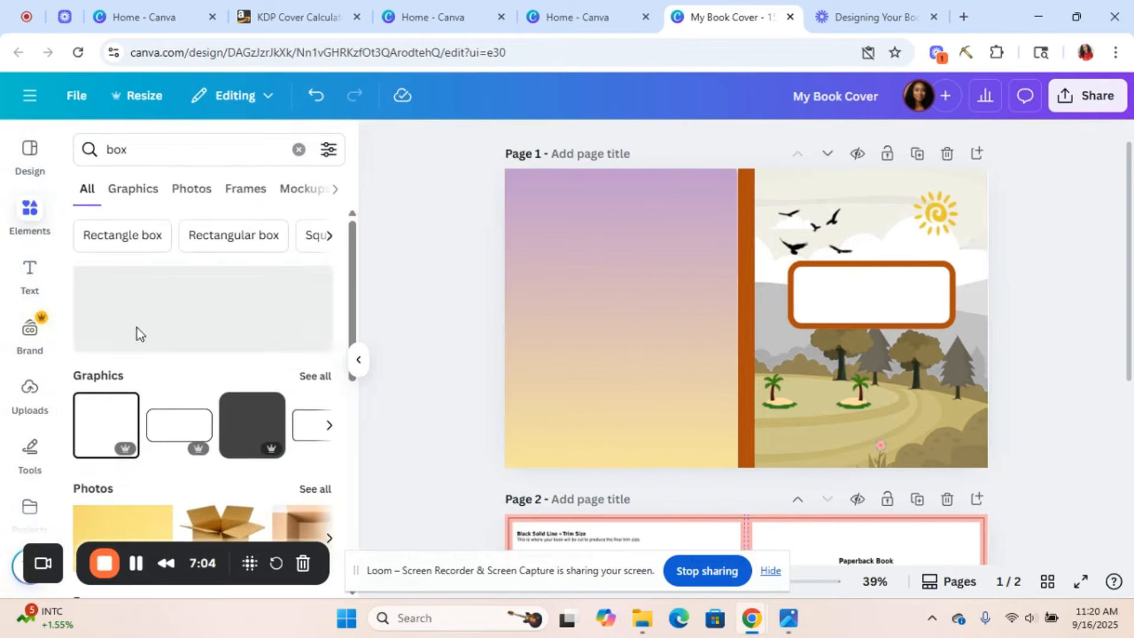
{"action": "left_click_drag", "start_coordinate": [352, 324], "coordinate": [337, 301]}
{"action": "left_click", "coordinate": [315, 378]}
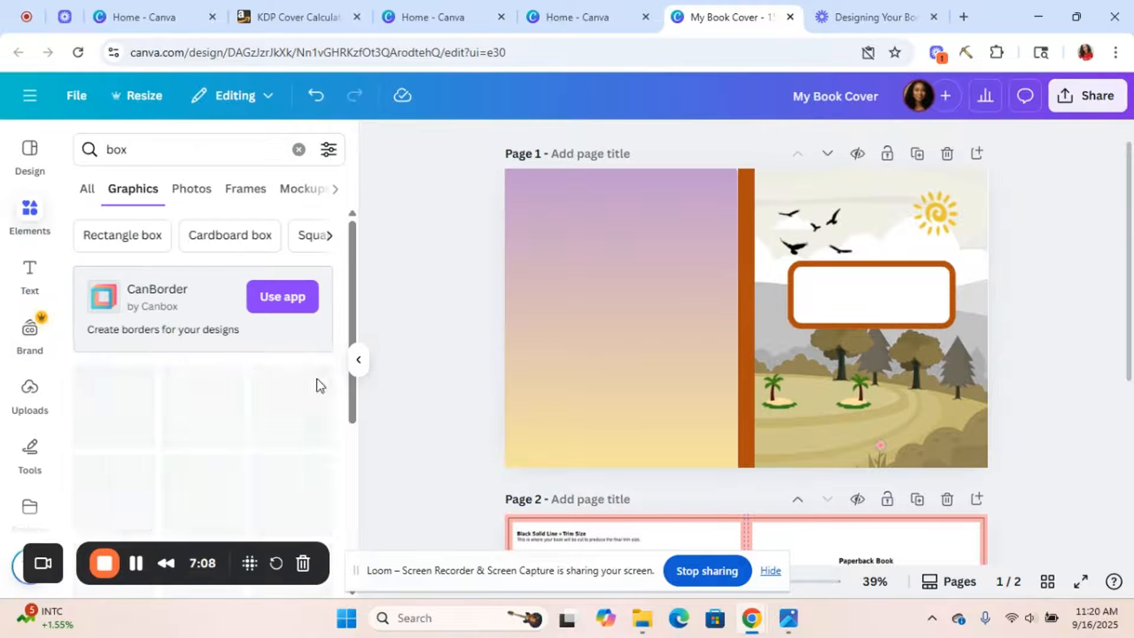
{"action": "left_click_drag", "start_coordinate": [355, 331], "coordinate": [359, 480]}
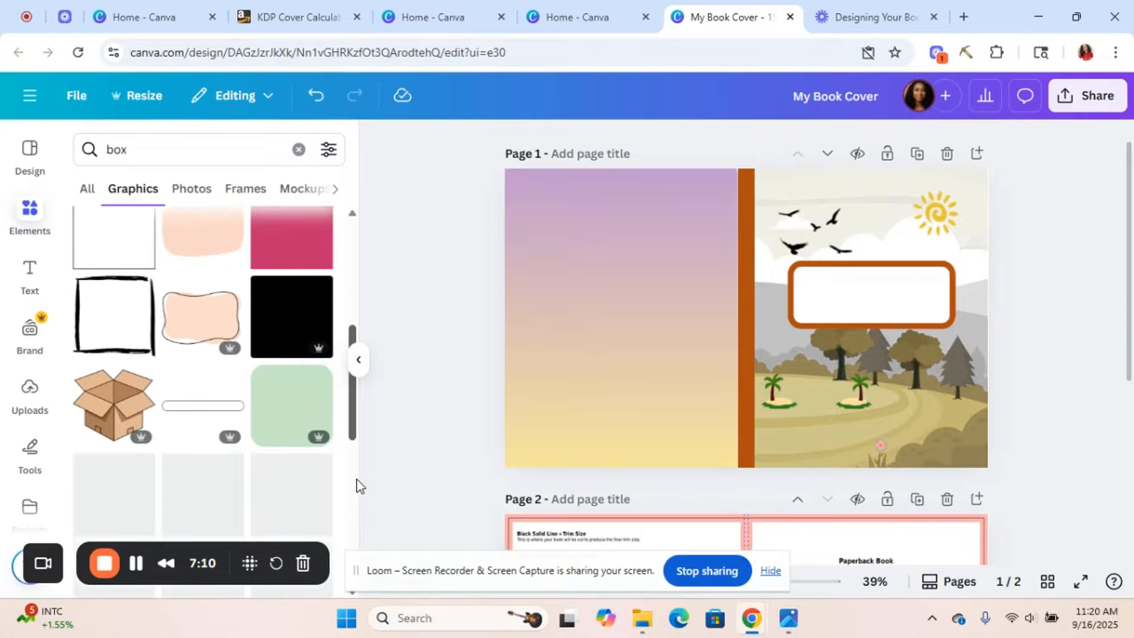
{"action": "left_click", "coordinate": [201, 310]}
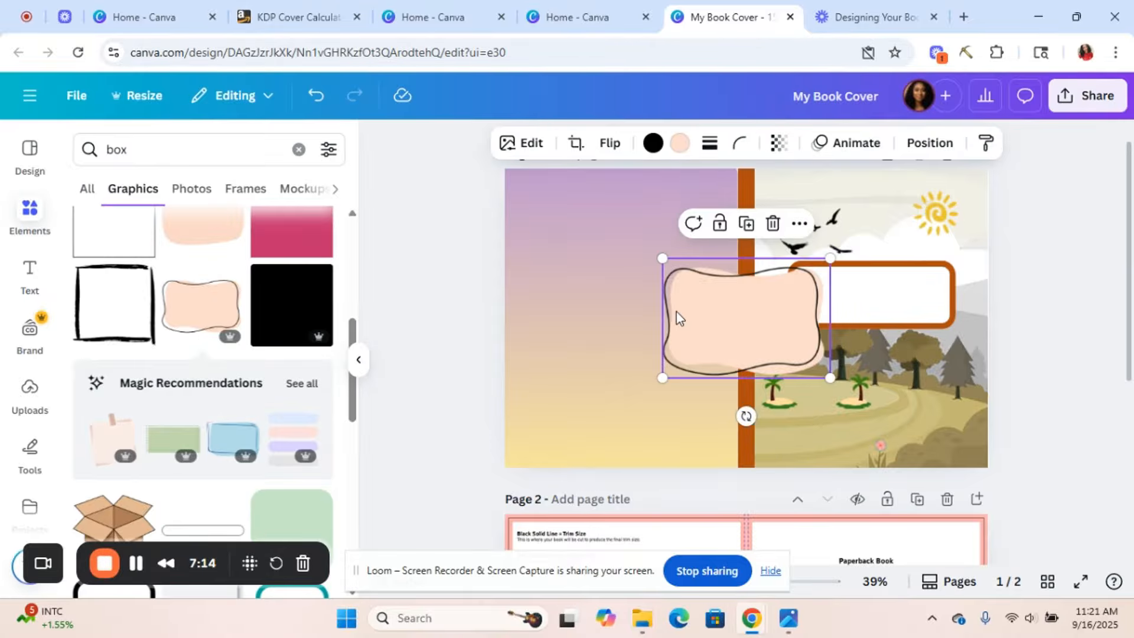
{"action": "key", "text": "Delete"}
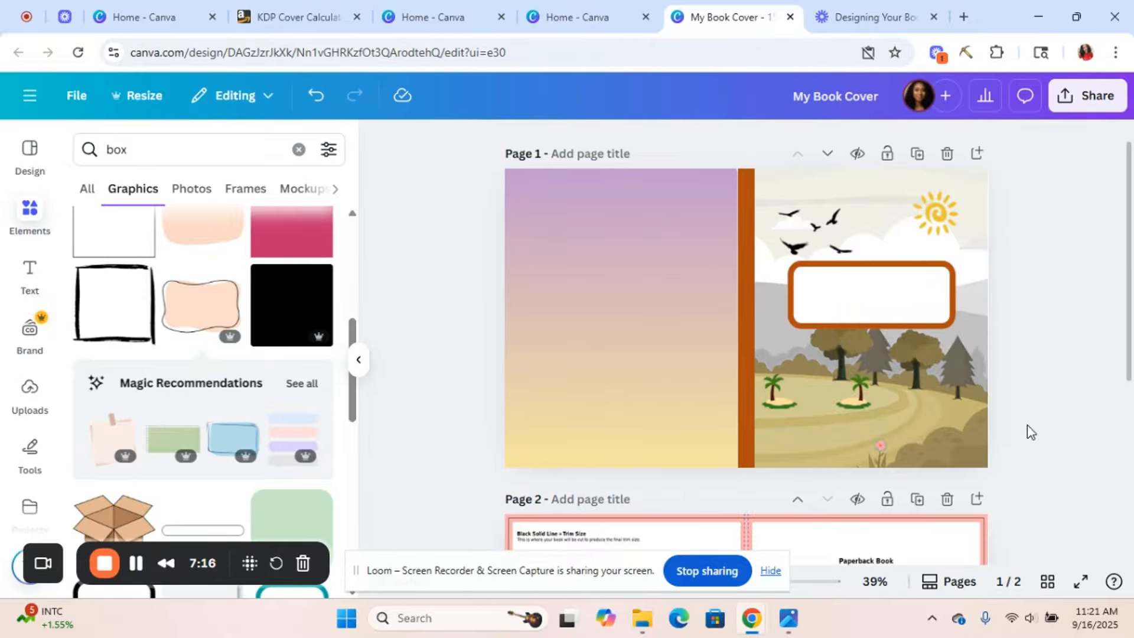
- Add a heading reading "Children's Journal" near the upper edge of the front cover's title box
{"action": "left_click", "coordinate": [29, 274]}
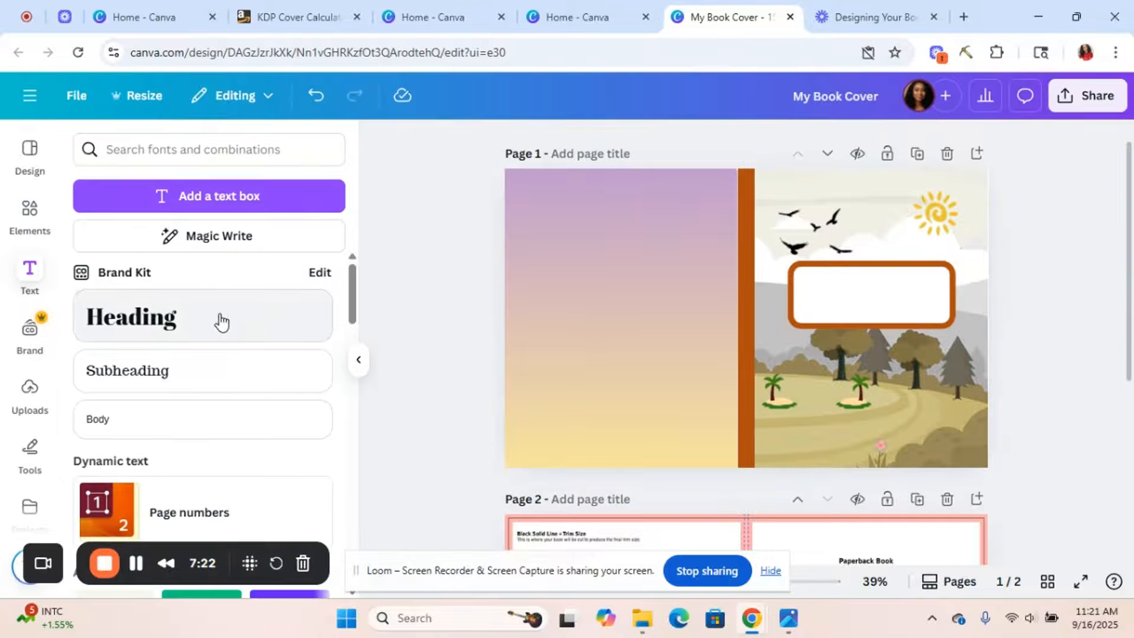
{"action": "left_click", "coordinate": [179, 318]}
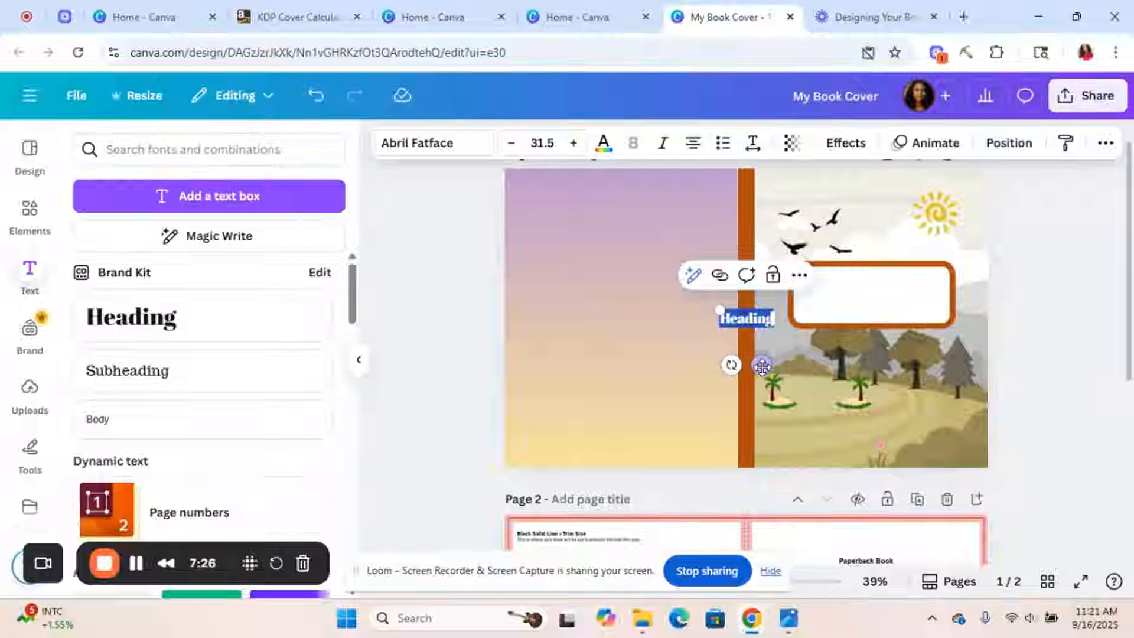
{"action": "left_click_drag", "start_coordinate": [761, 364], "coordinate": [883, 322]}
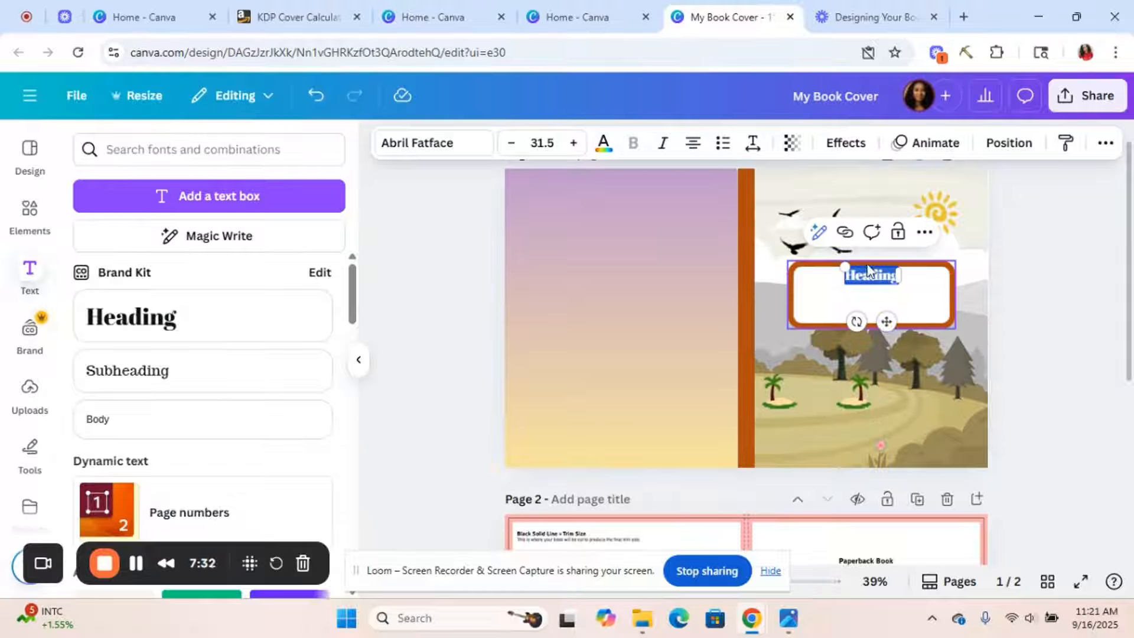
{"action": "type", "text": "Chidi"}
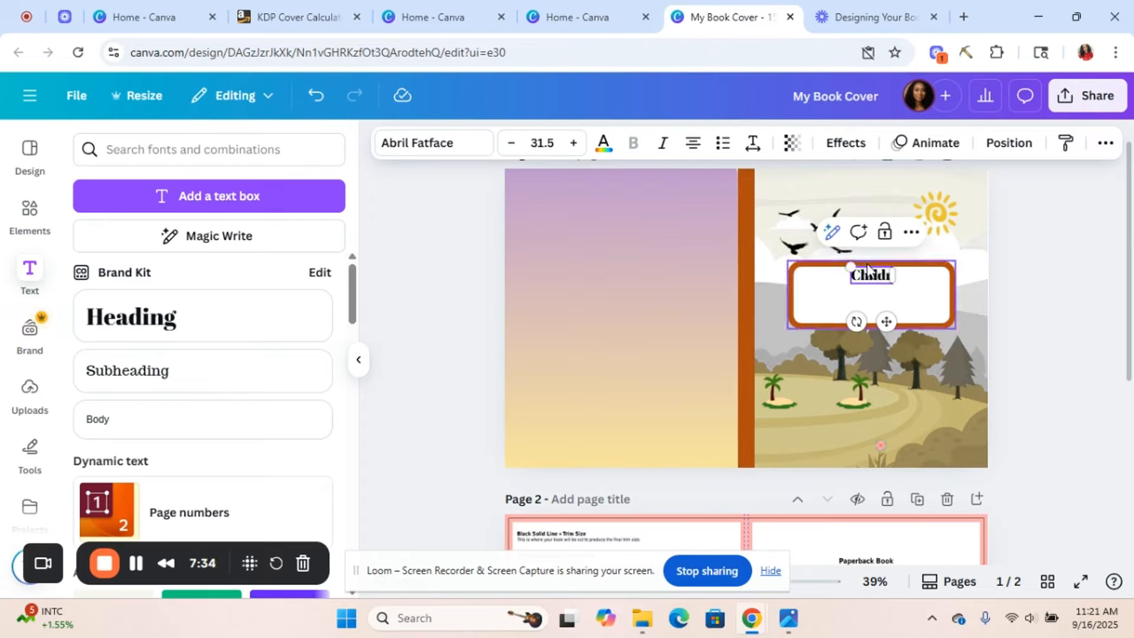
{"action": "type", "text": "en's"}
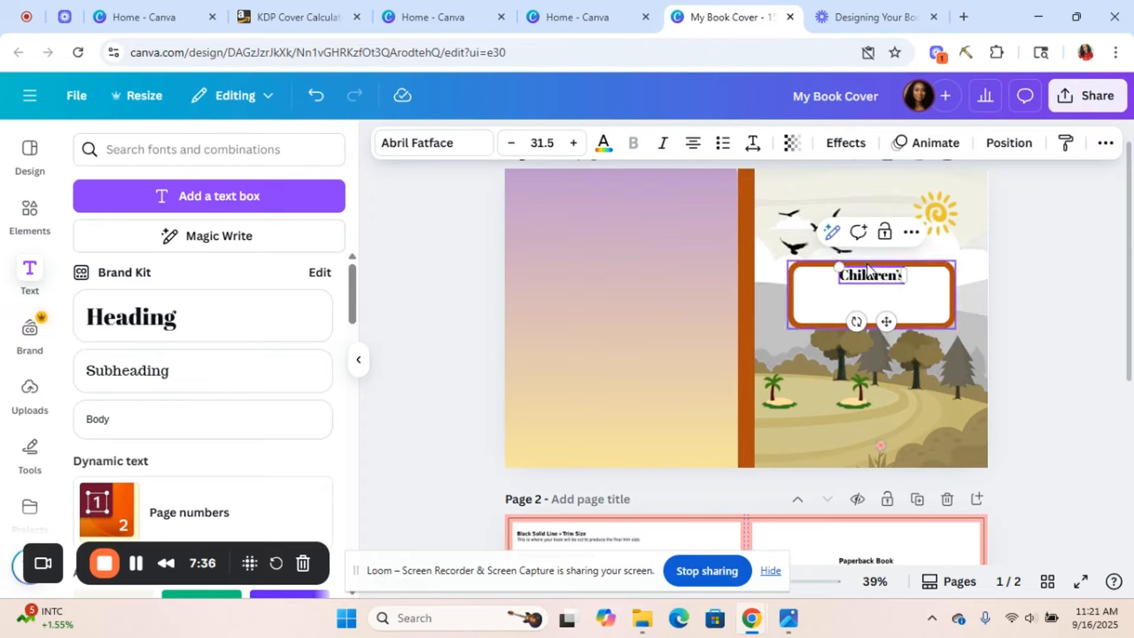
{"action": "type", "text": " Journal"}
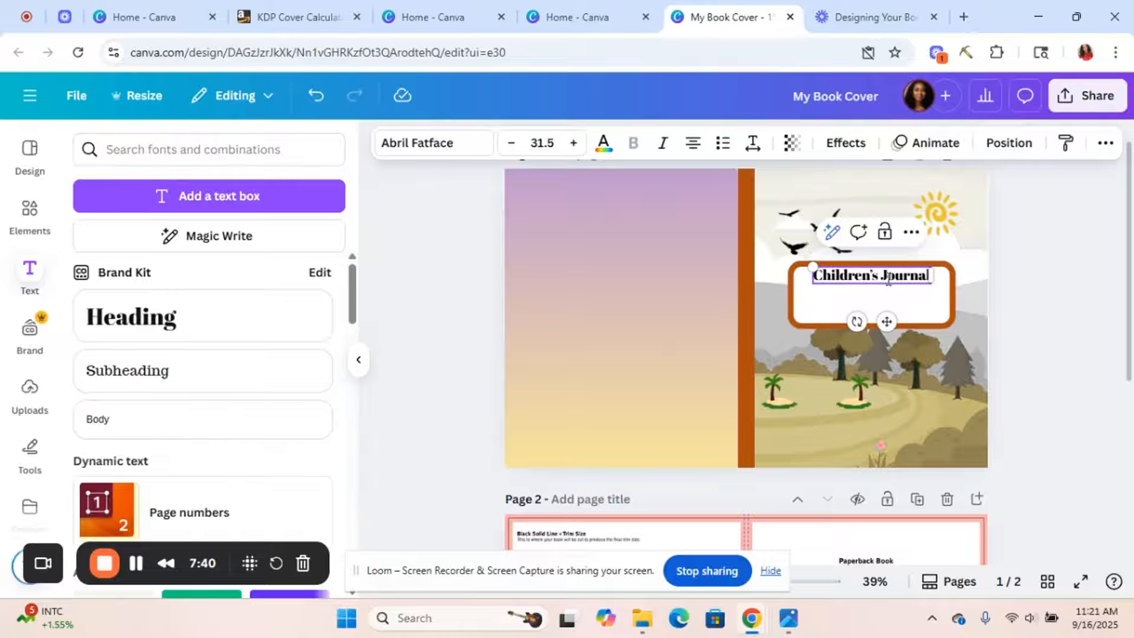
- Duplicate the heading below the original and replace the copy's text with "Story & Lession Of Adam & Eve"
{"action": "left_click", "coordinate": [899, 313]}
{"action": "left_click", "coordinate": [902, 280]}
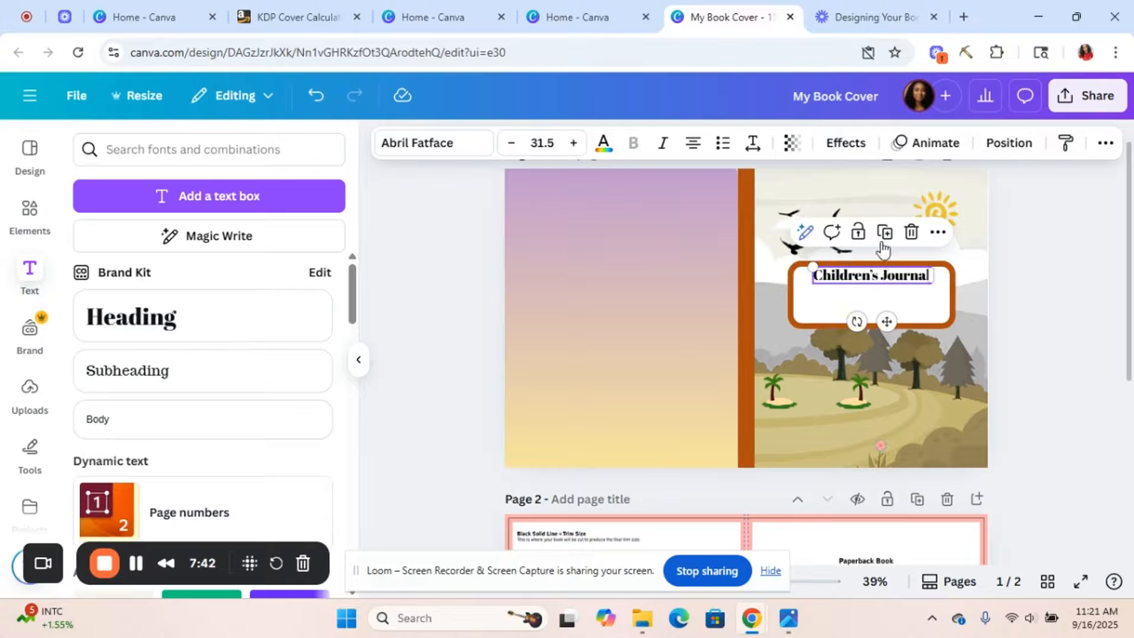
{"action": "left_click_drag", "start_coordinate": [886, 321], "coordinate": [888, 348]}
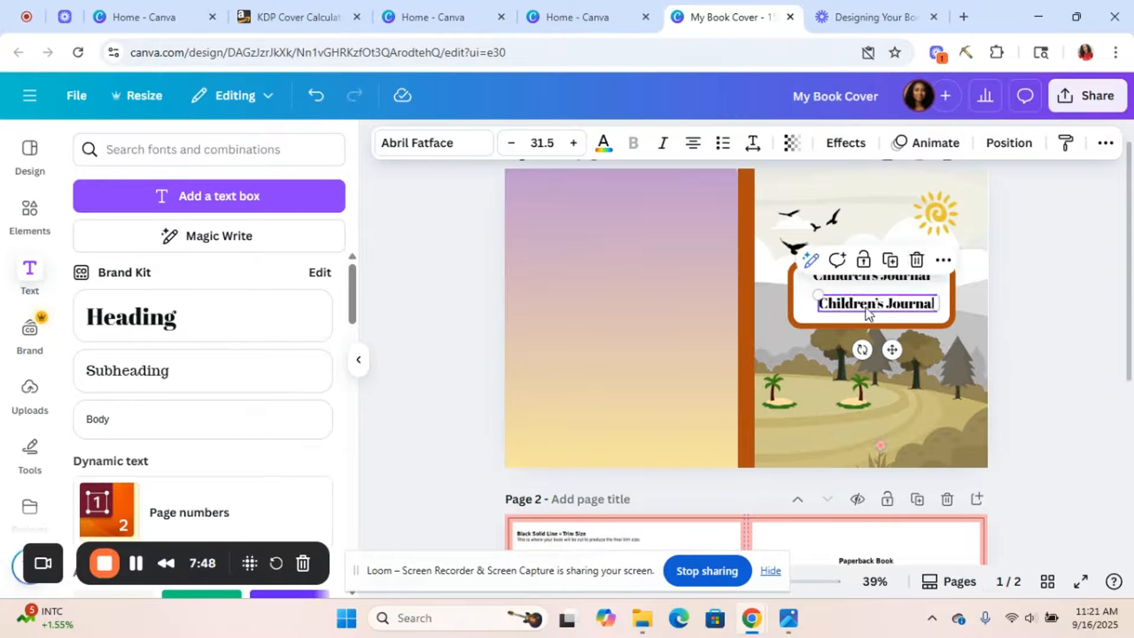
{"action": "double_click", "coordinate": [866, 308]}
{"action": "type", "text": "Story"}
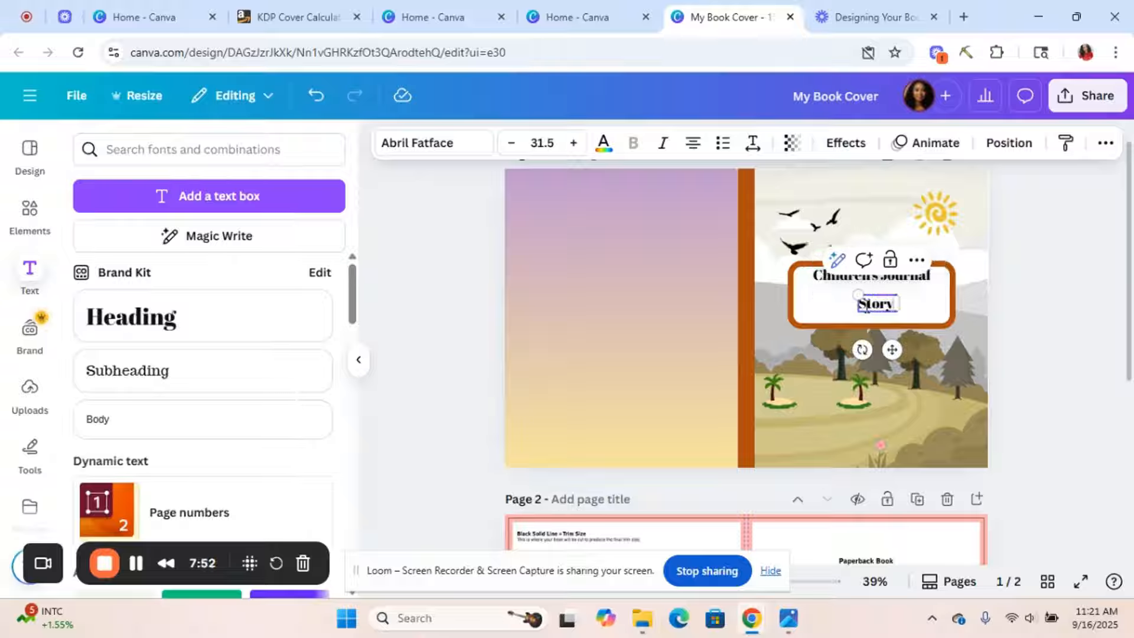
{"action": "type", "text": " & Le"}
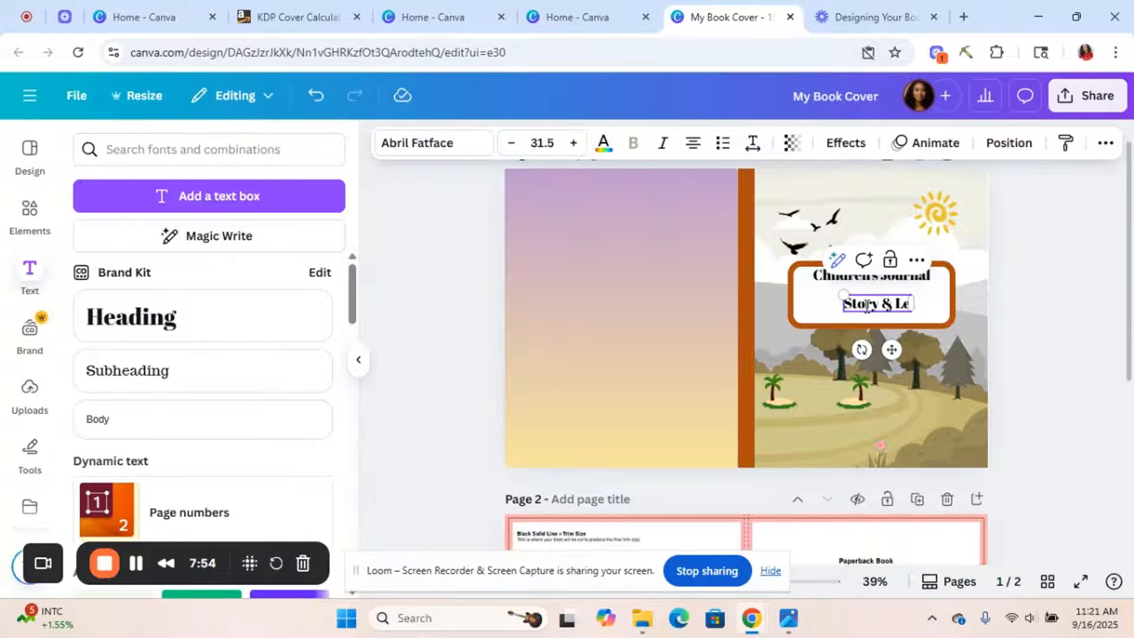
{"action": "type", "text": "ssion"}
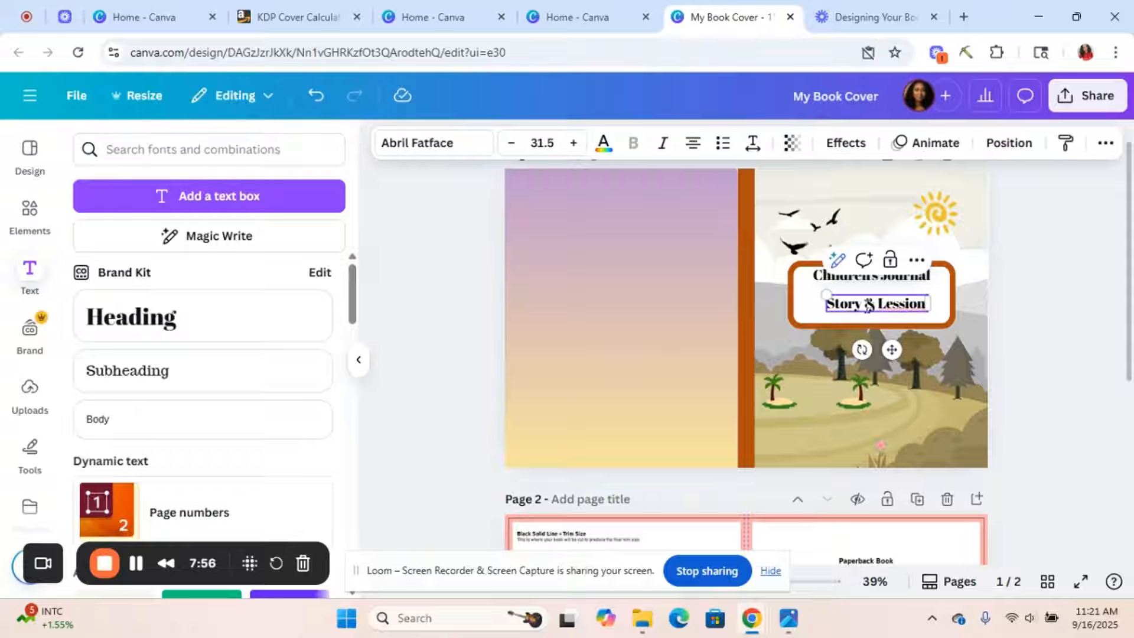
{"action": "type", "text": " Of"}
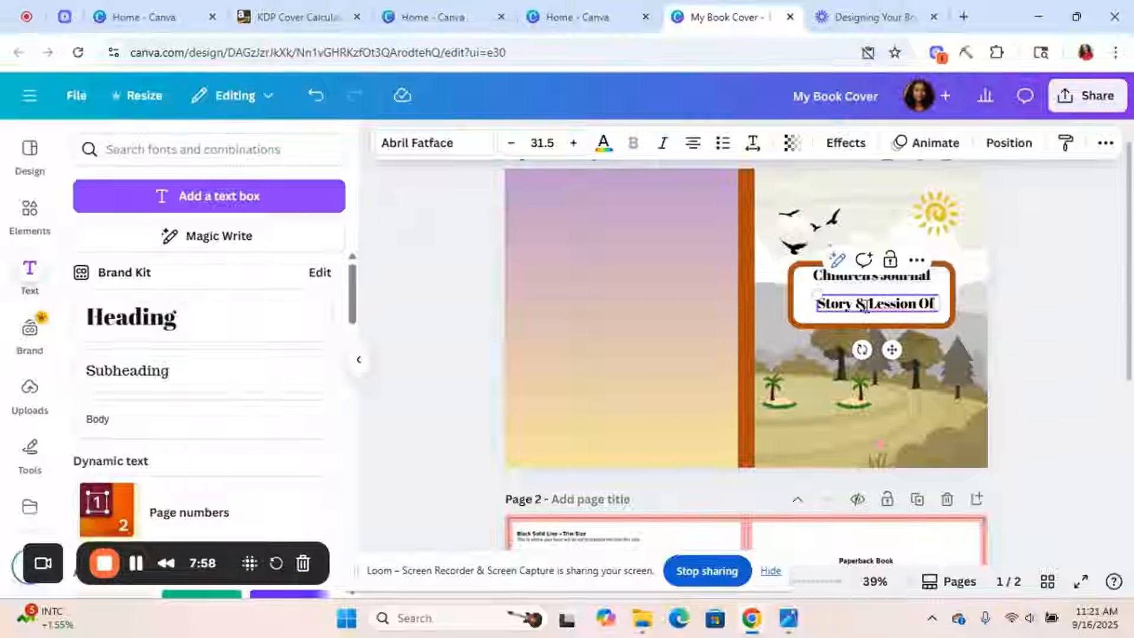
{"action": "type", "text": " Adam"}
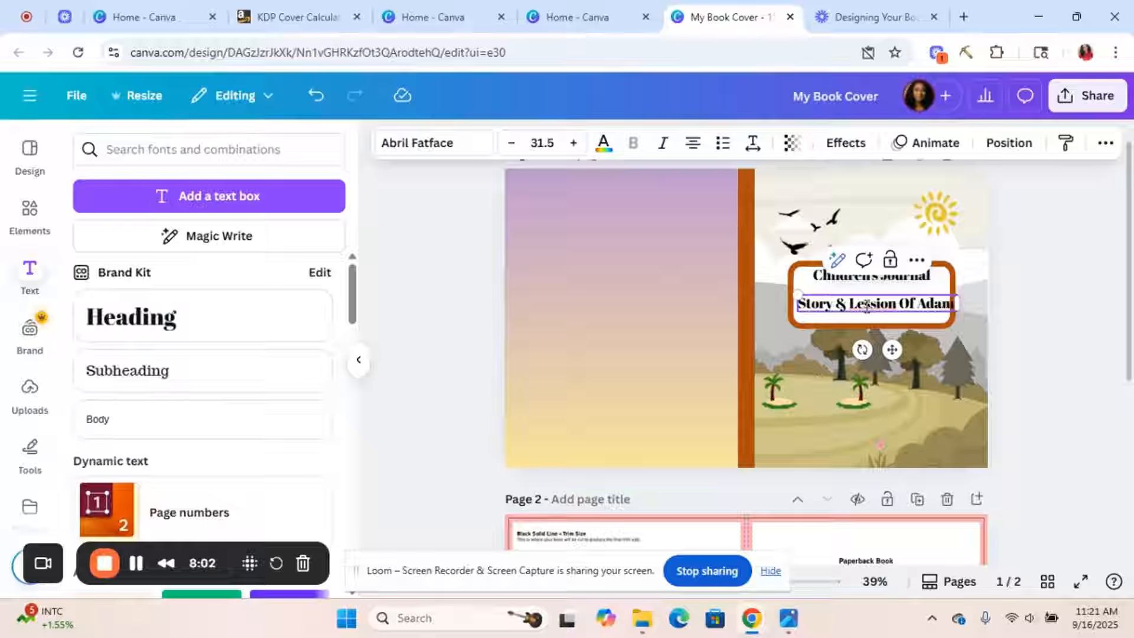
{"action": "type", "text": " & Eve"}
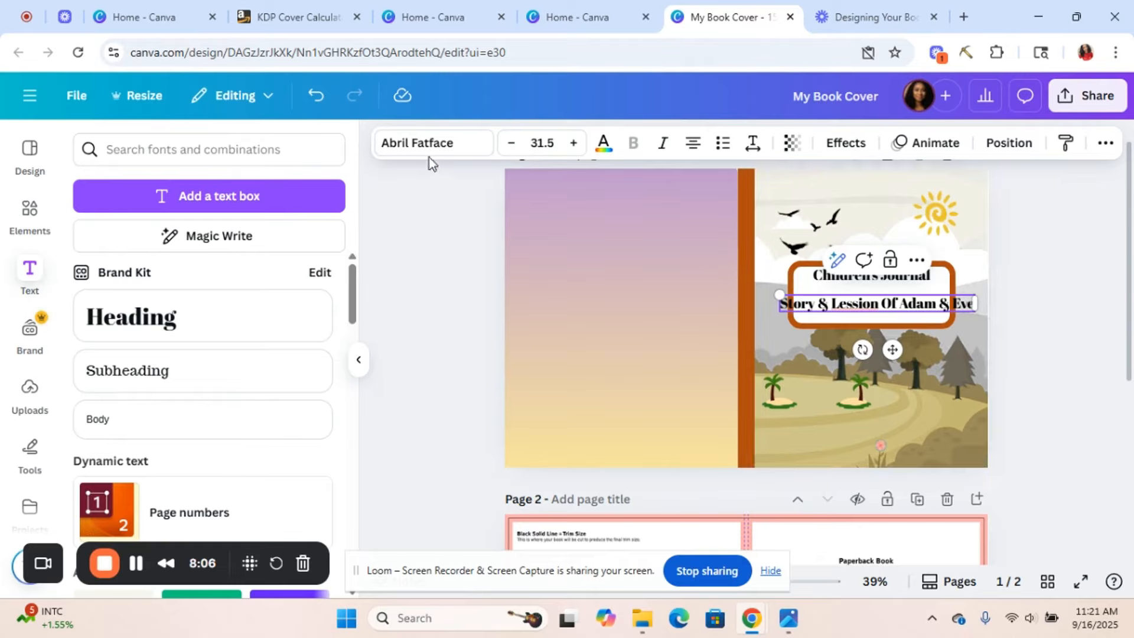
- Reduce the "Story & Lession Of Adam & Eve" text to size 22.5 and fit it along the title box's lower edge
{"action": "left_click", "coordinate": [512, 148]}
{"action": "left_click", "coordinate": [512, 147]}
{"action": "left_click", "coordinate": [514, 150]}
{"action": "left_click", "coordinate": [514, 151]}
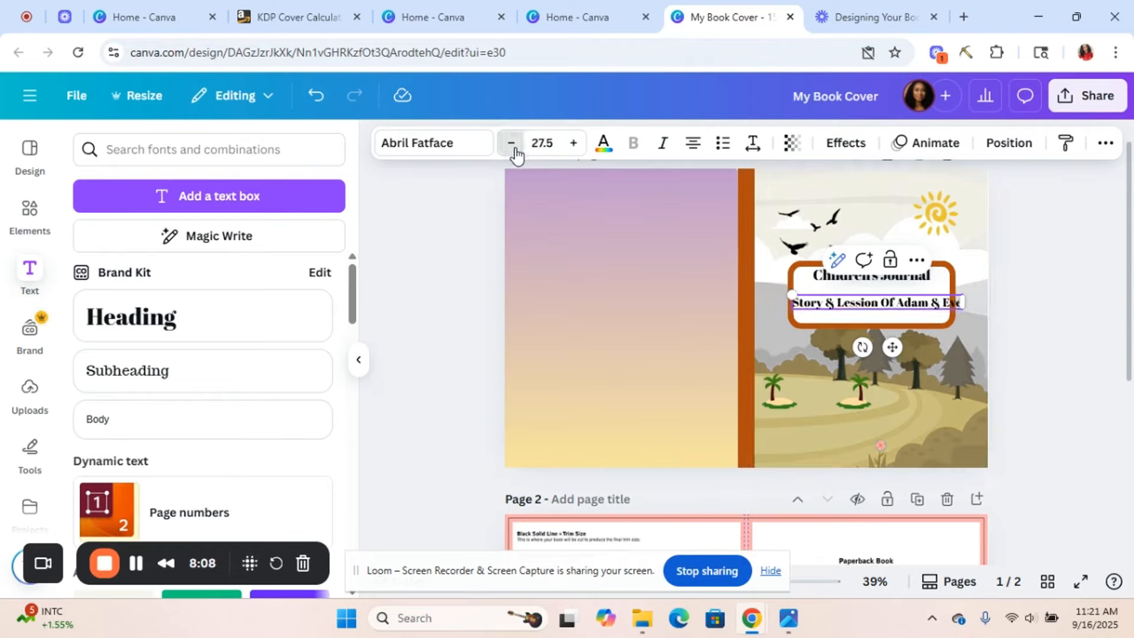
{"action": "left_click", "coordinate": [512, 148]}
{"action": "left_click", "coordinate": [513, 147]}
{"action": "left_click", "coordinate": [512, 147]}
{"action": "left_click", "coordinate": [513, 147]}
{"action": "left_click", "coordinate": [512, 148]}
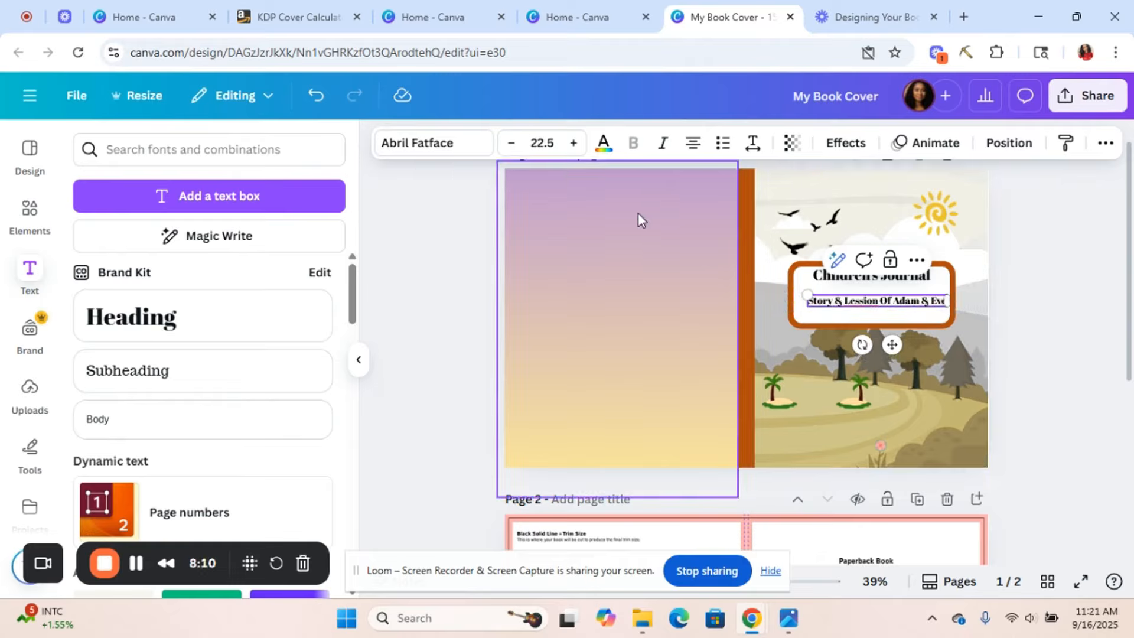
{"action": "left_click_drag", "start_coordinate": [891, 344], "coordinate": [888, 355]}
{"action": "left_click", "coordinate": [1028, 364]}
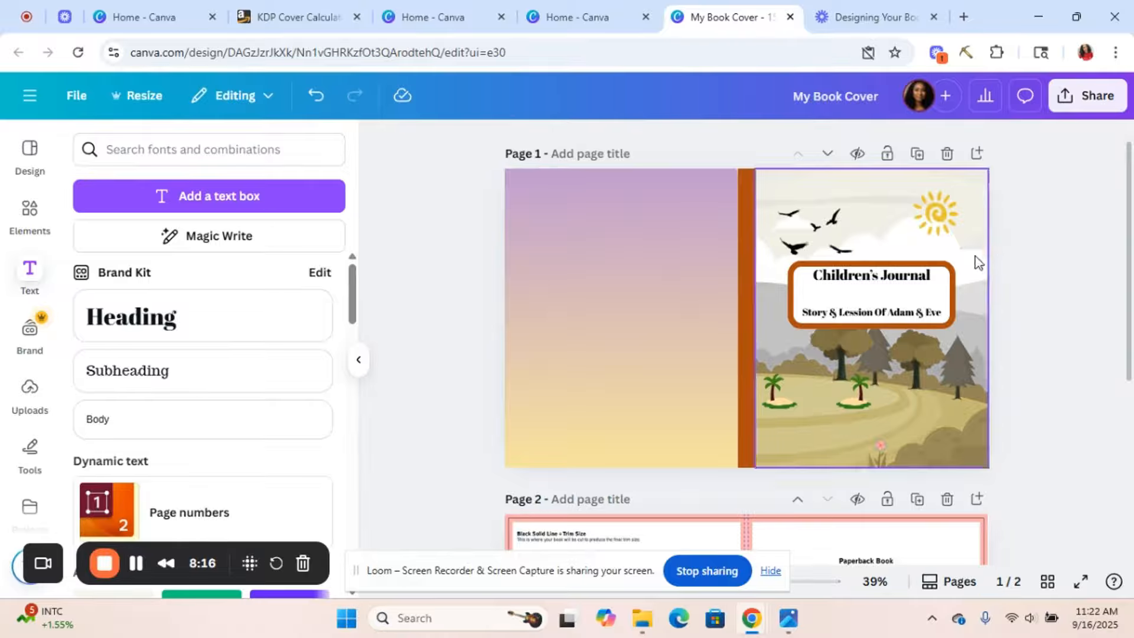
- Add a subheading between the two title lines and replace its text with a dotted line as wide as the heading
{"action": "left_click", "coordinate": [862, 303]}
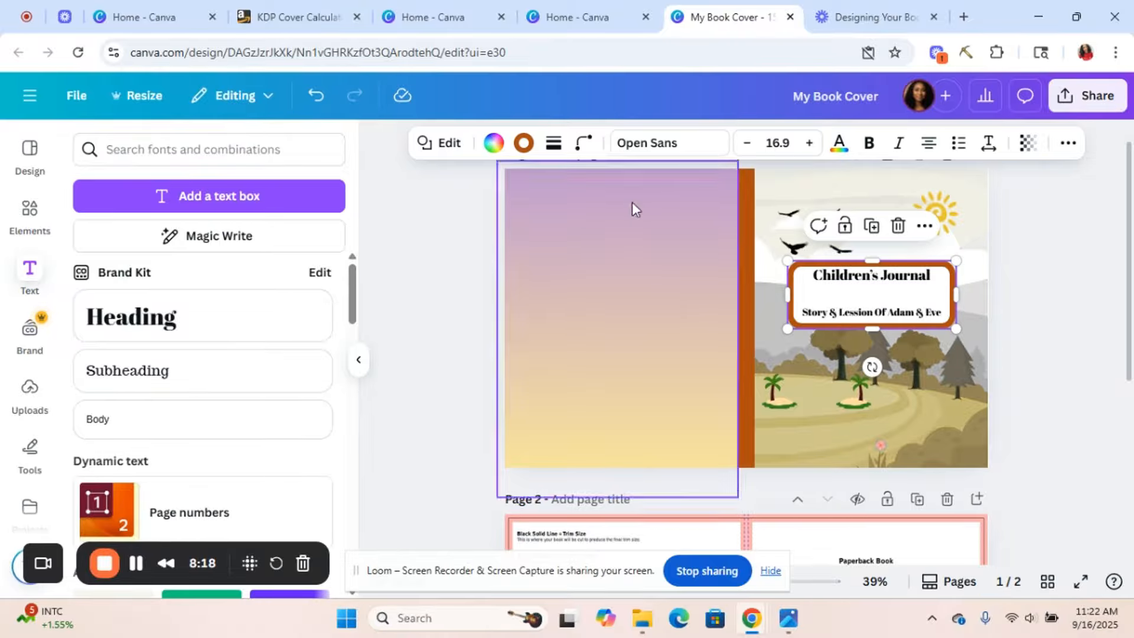
{"action": "left_click", "coordinate": [157, 374]}
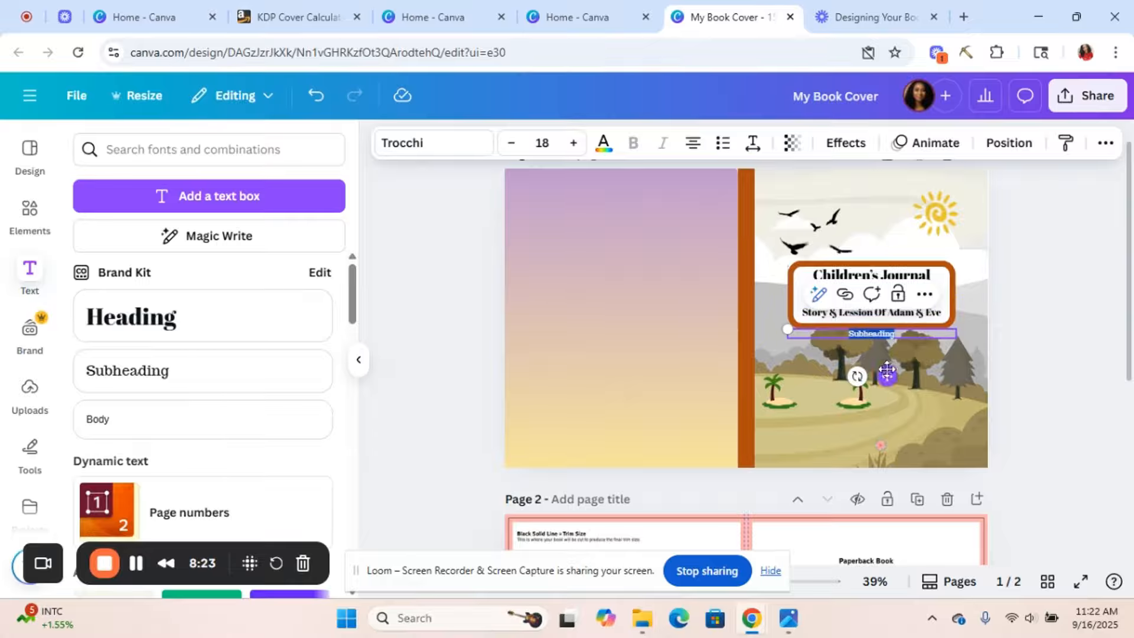
{"action": "left_click_drag", "start_coordinate": [887, 376], "coordinate": [888, 335]}
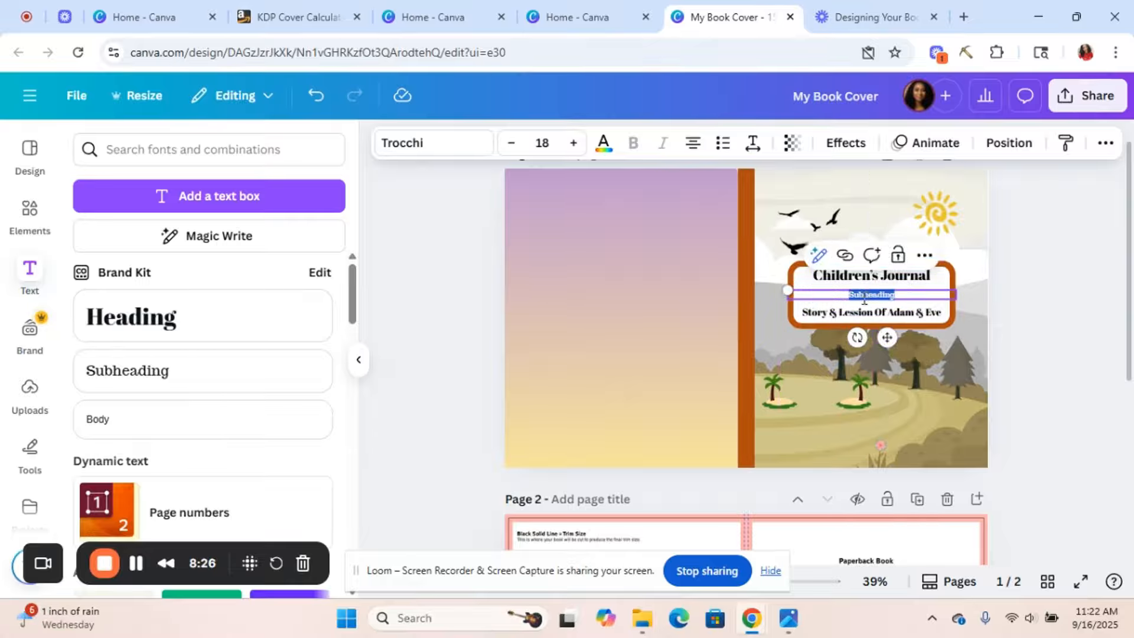
{"action": "key", "text": "BackSpace"}
{"action": "type", "text": ".............................."}
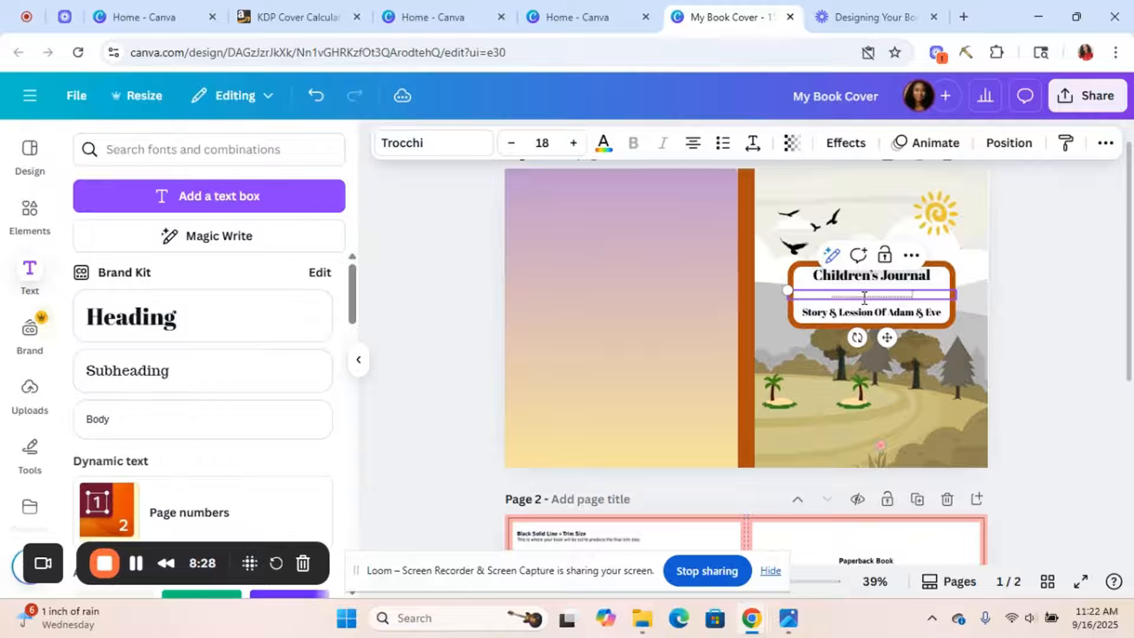
{"action": "type", "text": ".............."}
{"action": "left_click", "coordinate": [1022, 340]}
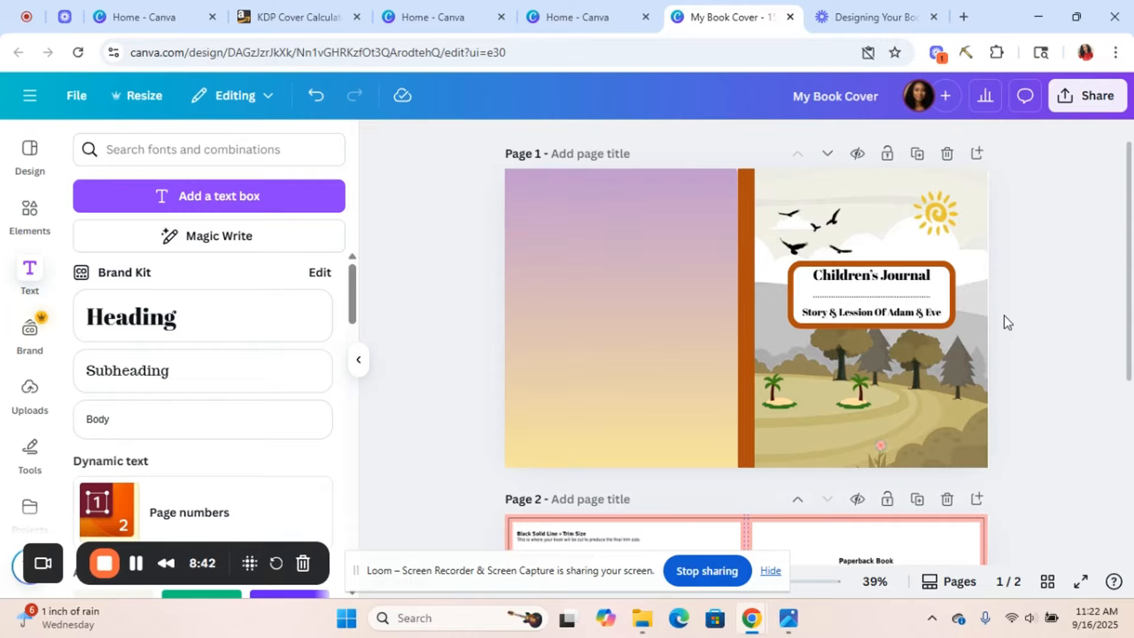
- Duplicate the dotted line in the title box and place the copy near the lower edge of the front cover
{"action": "left_click", "coordinate": [921, 295]}
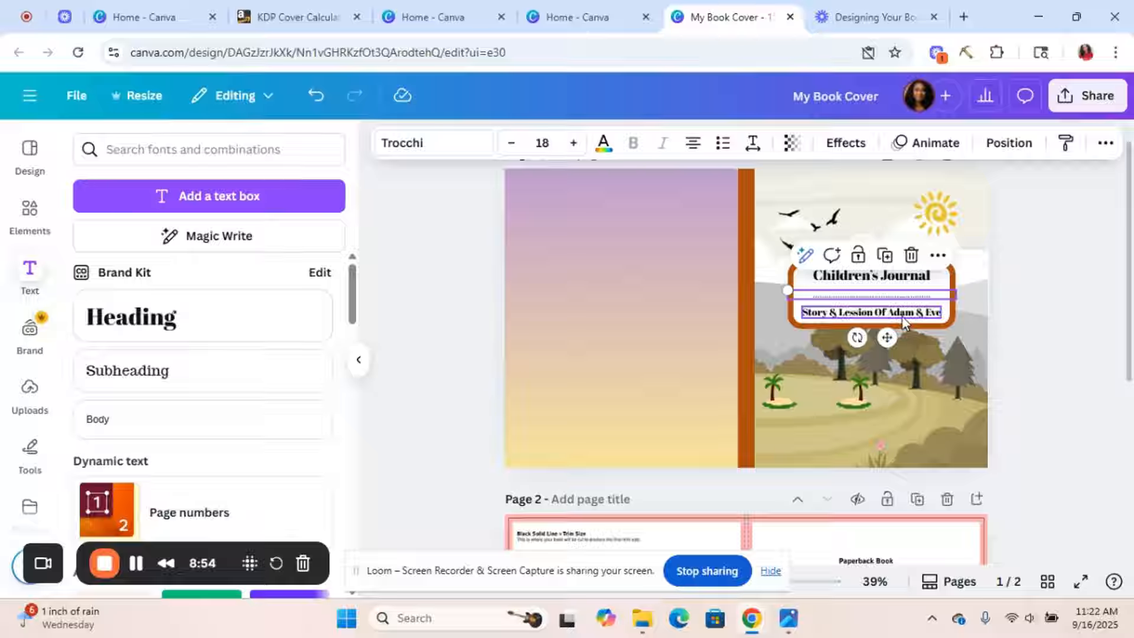
{"action": "left_click", "coordinate": [889, 261]}
{"action": "left_click_drag", "start_coordinate": [891, 342], "coordinate": [843, 491]}
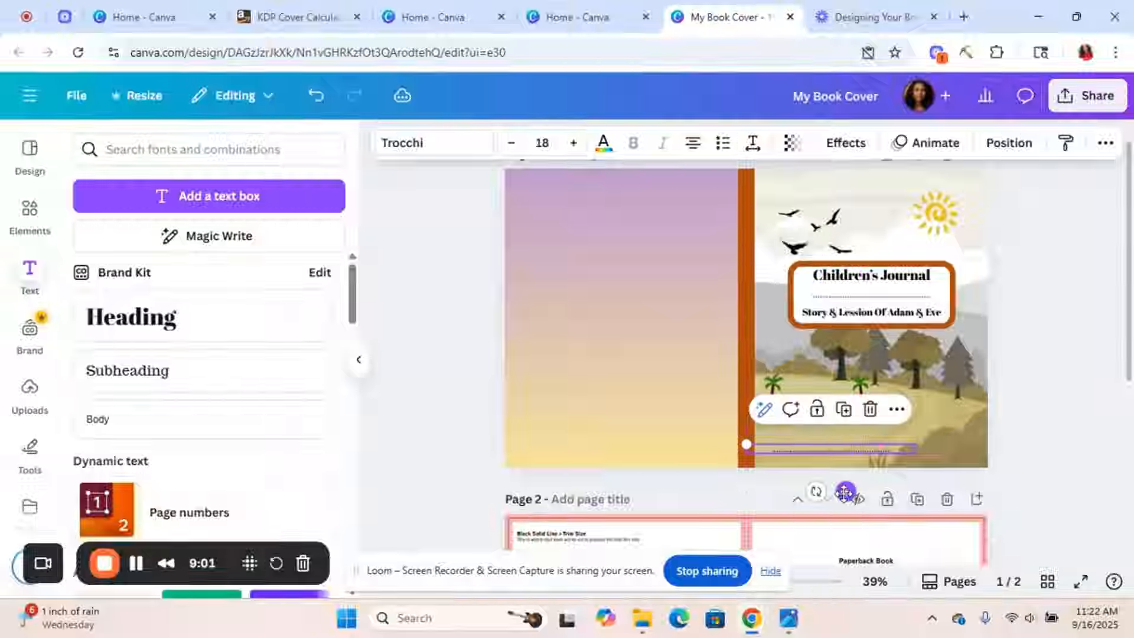
- Replace the copied dotted line's text with "7.5X9.25 | 150pages"
{"action": "double_click", "coordinate": [835, 453]}
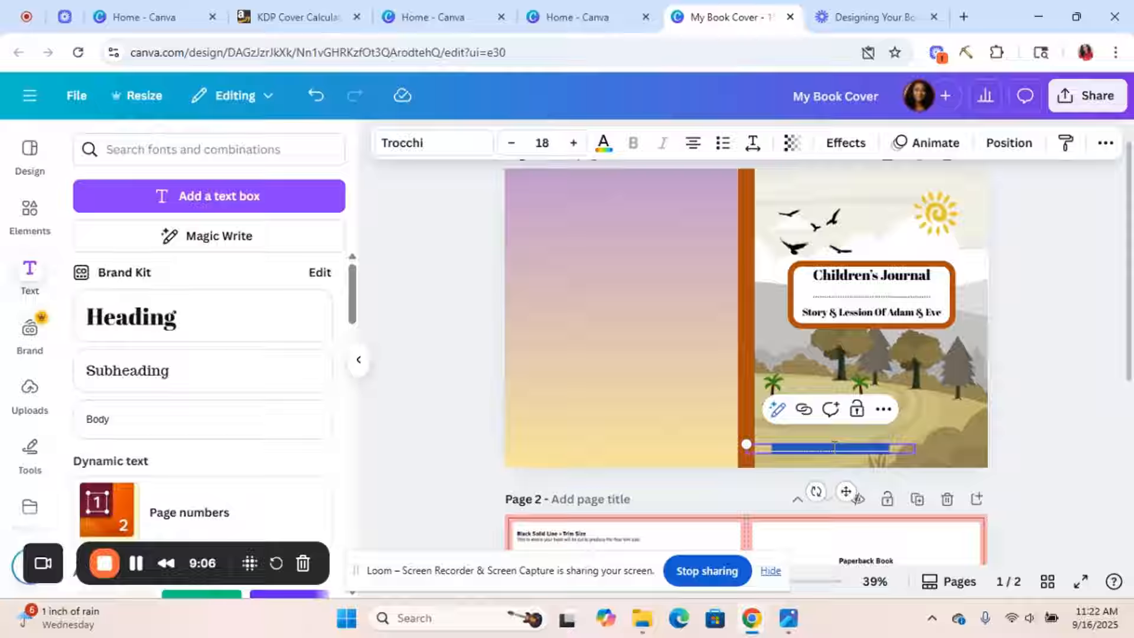
{"action": "key", "text": "BackSpace"}
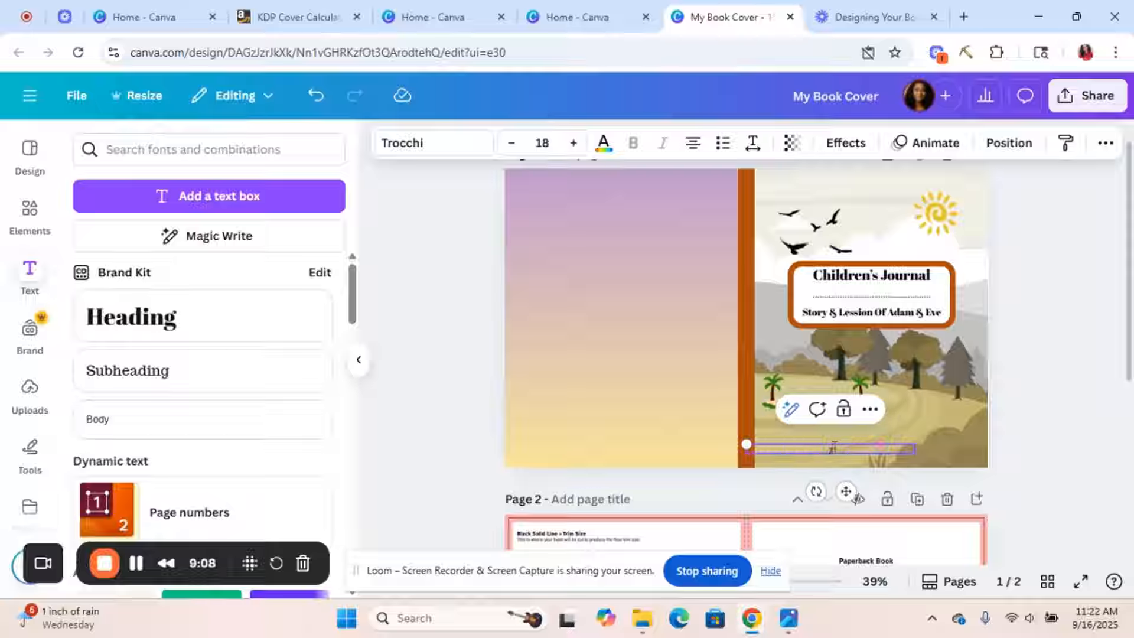
{"action": "type", "text": "7-8"}
{"action": "type", "text": "X5.25"}
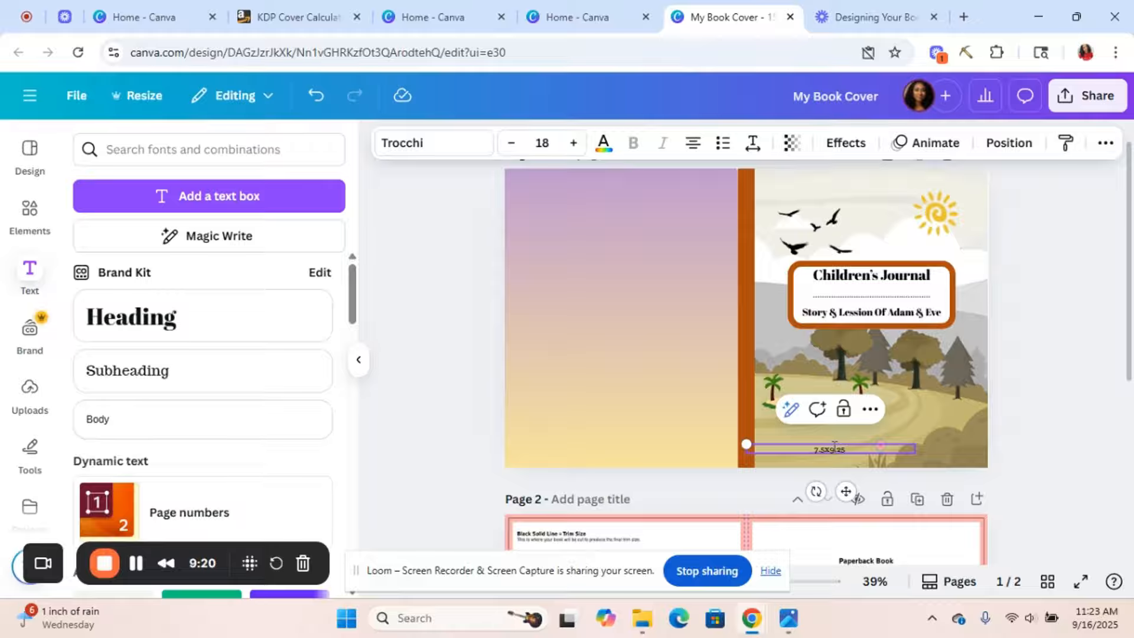
{"action": "type", "text": " /"}
{"action": "key", "text": "BackSpace"}
{"action": "type", "text": "| 150pages"}
{"action": "left_click", "coordinate": [920, 454]}
{"action": "left_click", "coordinate": [839, 450]}
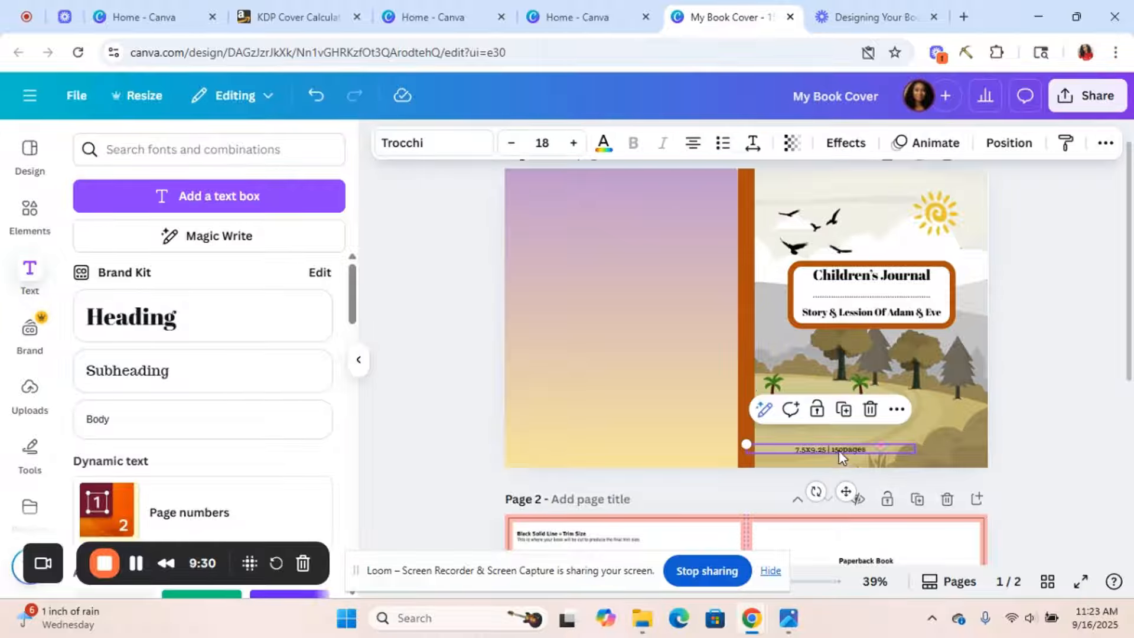
- Reduce the "7.5X9.25 | 150pages" text to size 11 and move it to the lower edge of the title box
{"action": "left_click", "coordinate": [511, 143]}
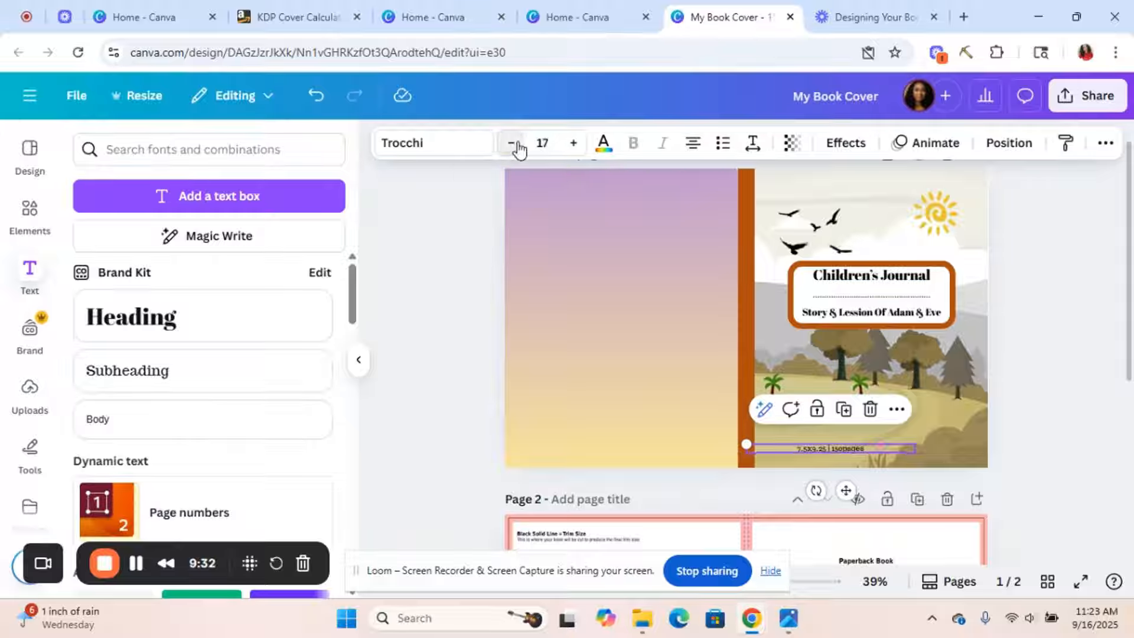
{"action": "left_click", "coordinate": [511, 143]}
{"action": "left_click", "coordinate": [511, 143]}
{"action": "left_click", "coordinate": [511, 142]}
{"action": "left_click", "coordinate": [512, 143]}
{"action": "left_click", "coordinate": [511, 143]}
{"action": "left_click", "coordinate": [511, 143]}
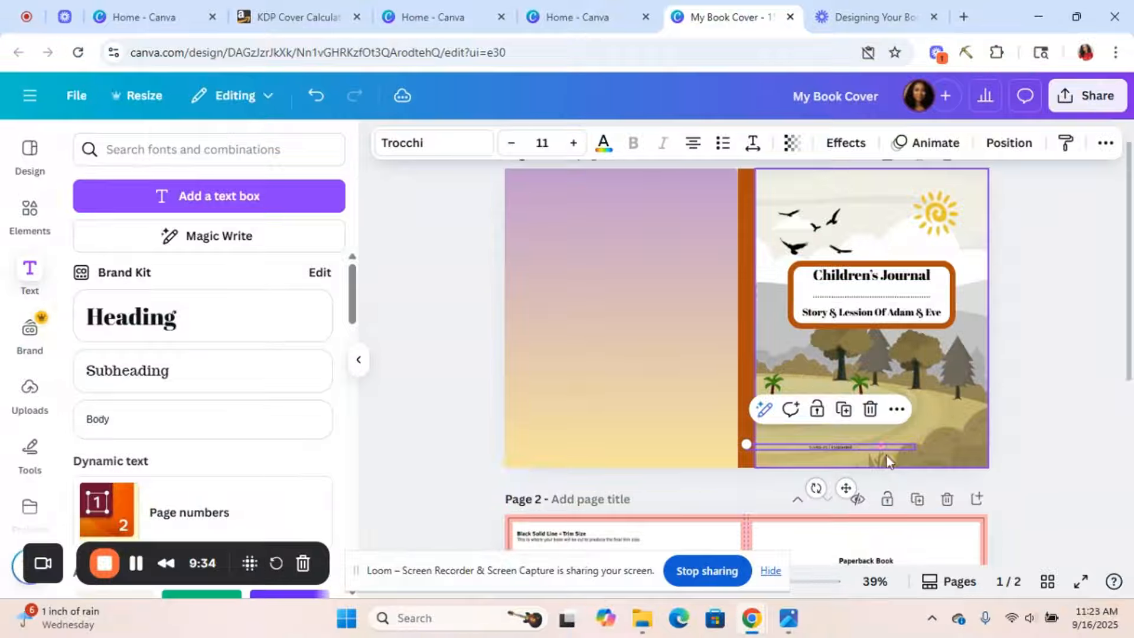
{"action": "left_click_drag", "start_coordinate": [848, 486], "coordinate": [855, 357]}
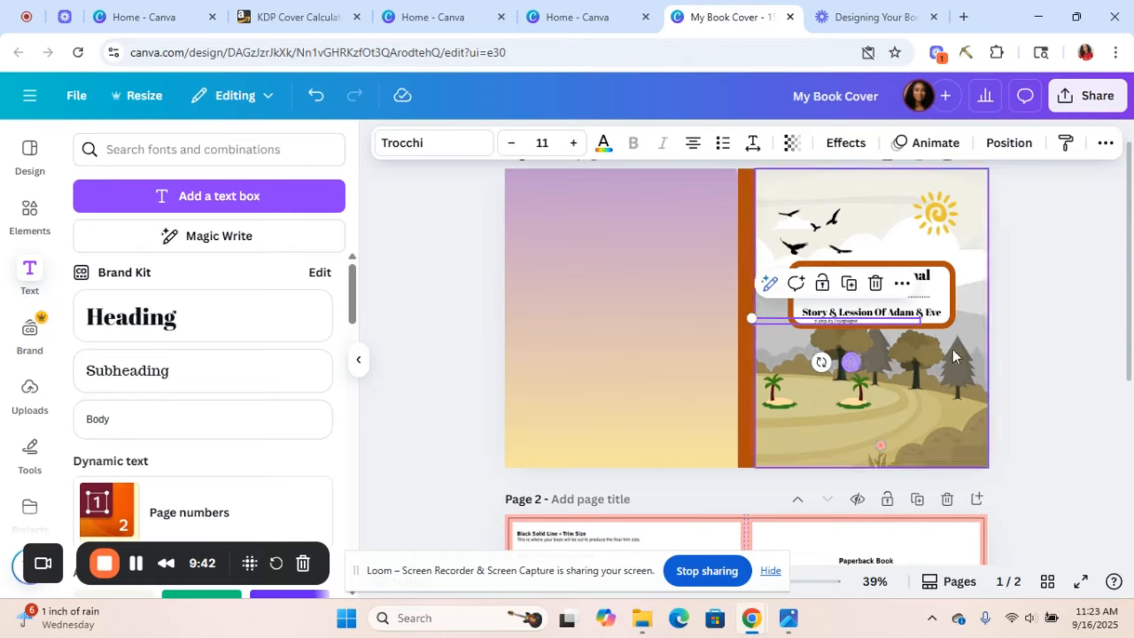
{"action": "left_click", "coordinate": [1043, 392]}
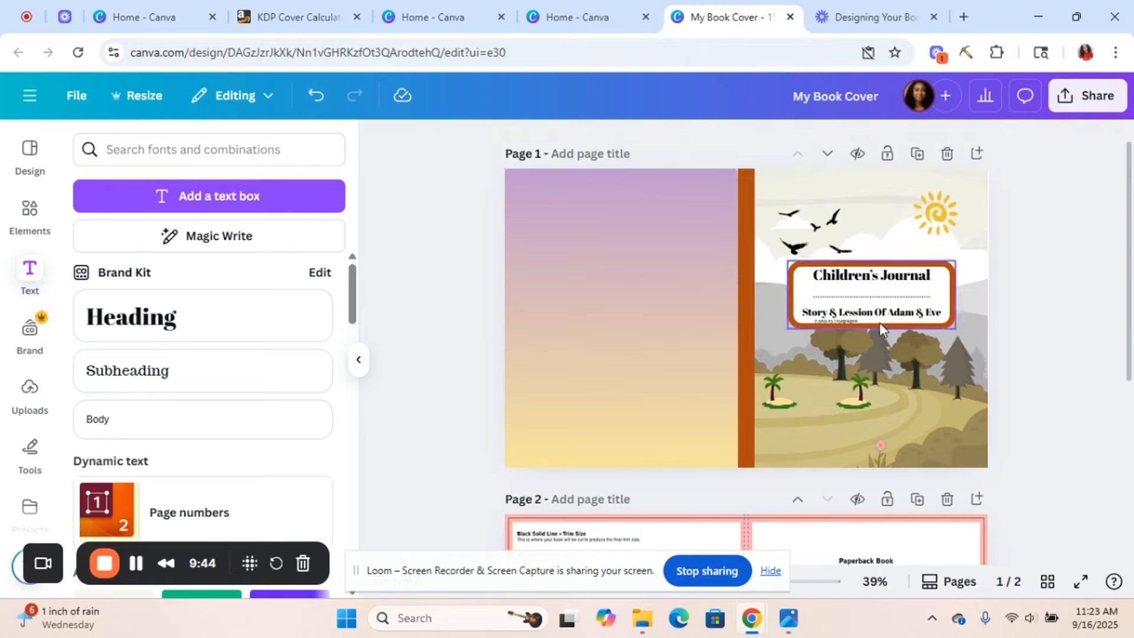
- Shift "Story & Lession Of Adam & Eve" slightly up and nudge the size and page-count text up beneath it
{"action": "left_click_drag", "start_coordinate": [869, 312], "coordinate": [869, 306]}
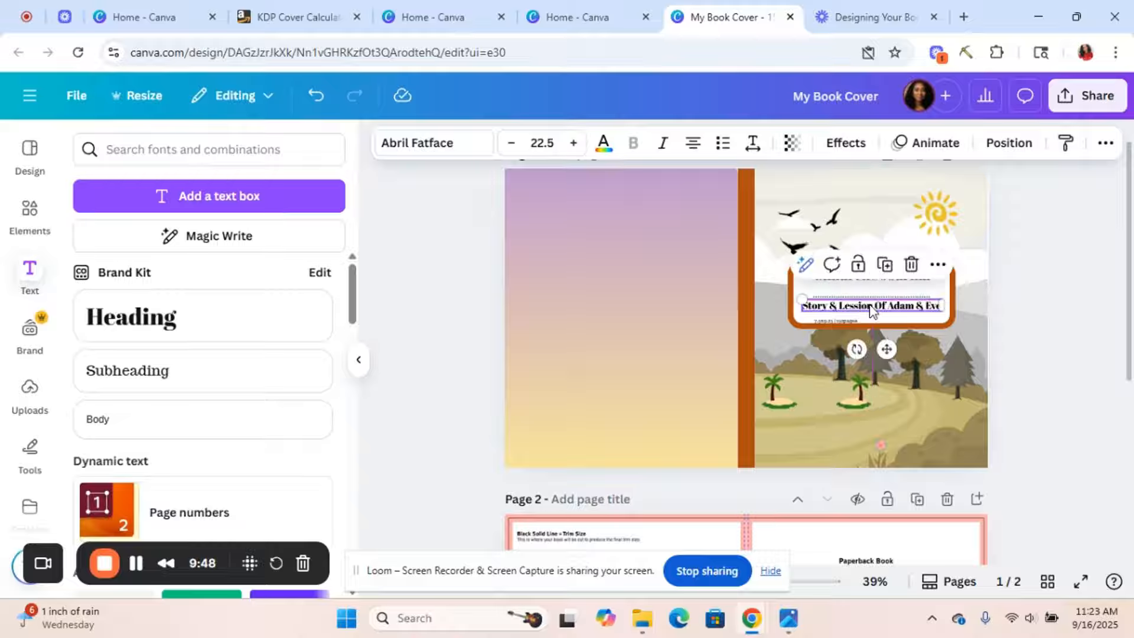
{"action": "left_click", "coordinate": [846, 323]}
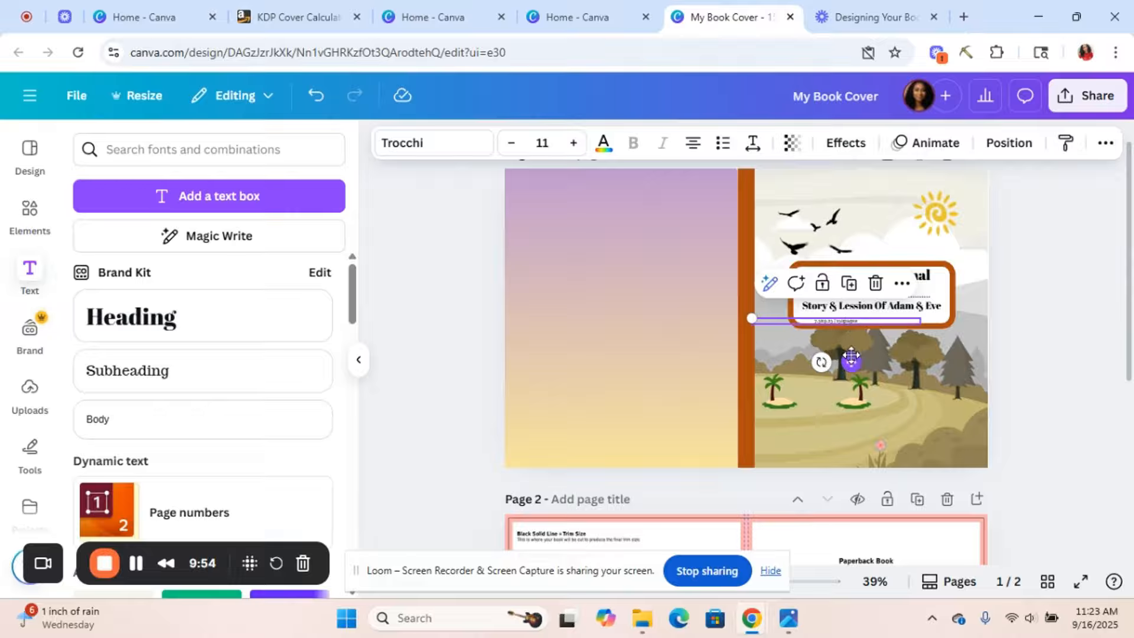
{"action": "left_click_drag", "start_coordinate": [851, 358], "coordinate": [849, 353]}
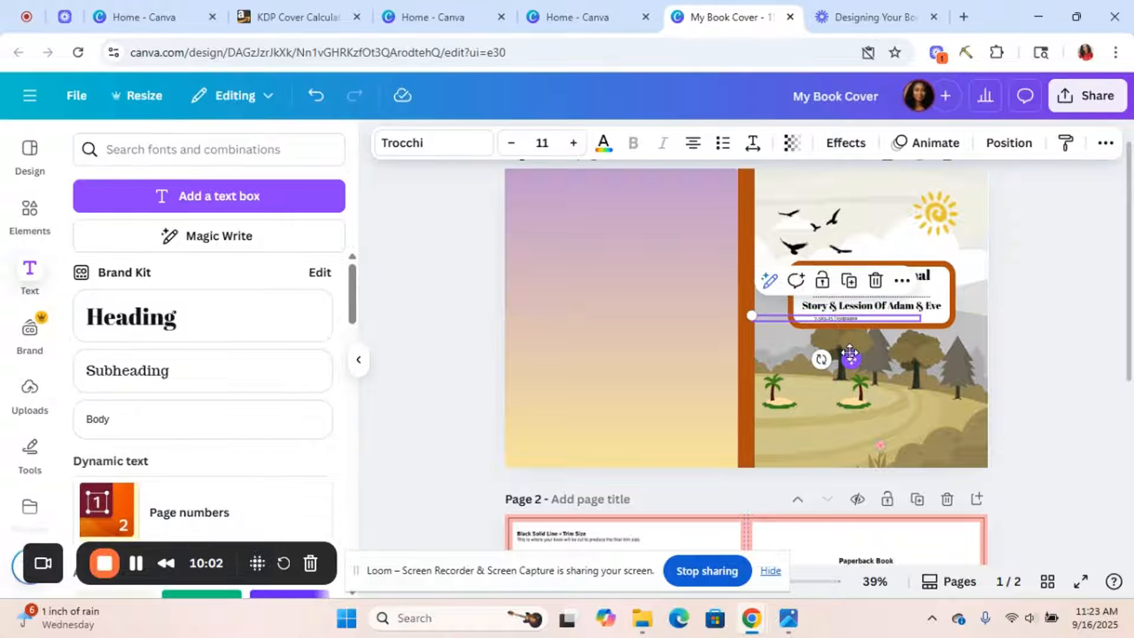
{"action": "left_click", "coordinate": [899, 344]}
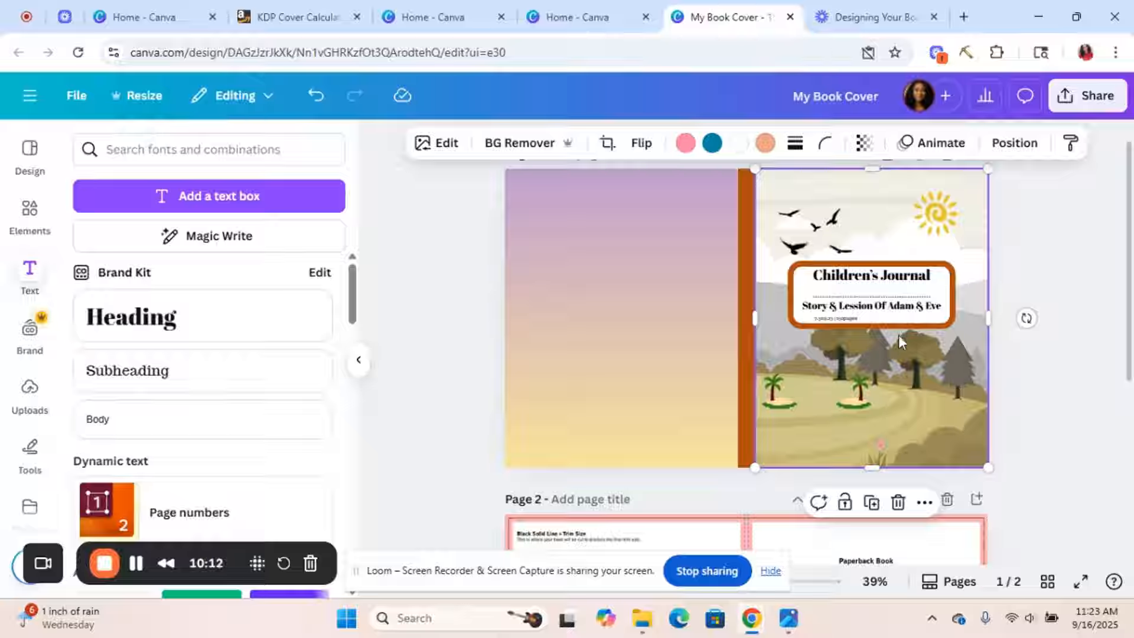
{"action": "left_click", "coordinate": [1022, 430]}
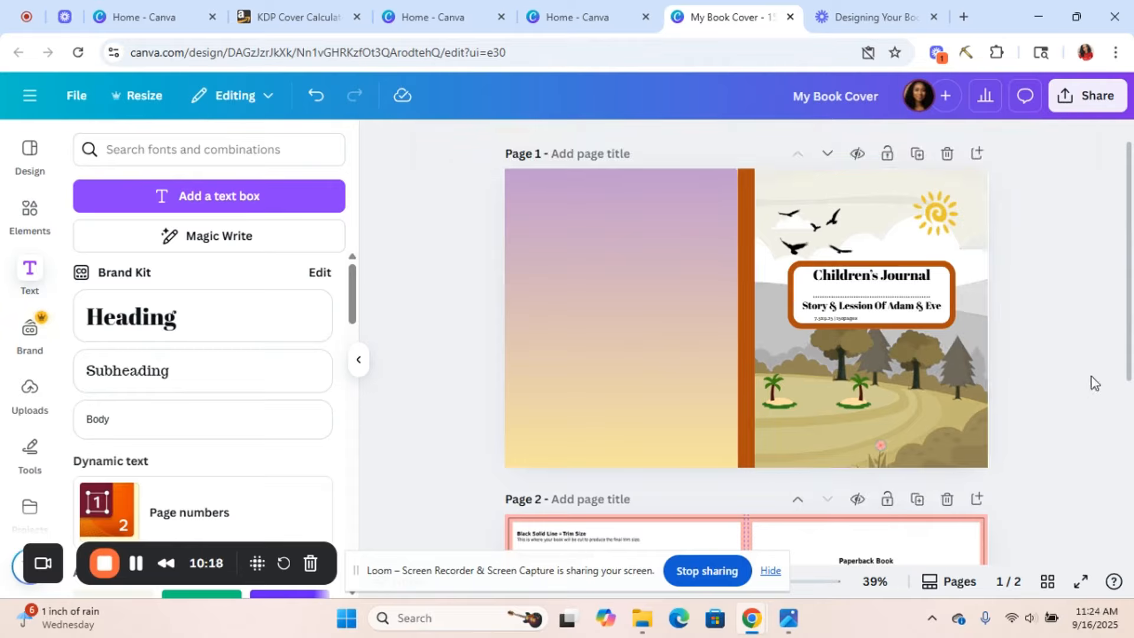
{"action": "left_click_drag", "start_coordinate": [1129, 372], "coordinate": [968, 307]}
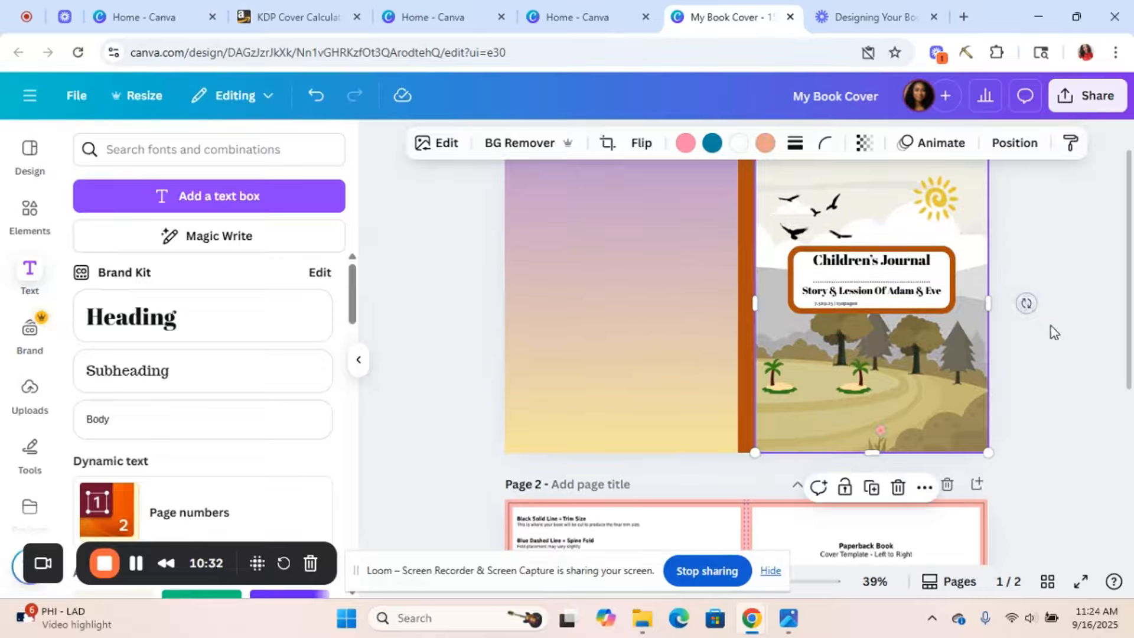
{"action": "left_click", "coordinate": [1015, 319]}
{"action": "left_click", "coordinate": [980, 300]}
{"action": "left_click_drag", "start_coordinate": [986, 300], "coordinate": [988, 301]}
{"action": "left_click", "coordinate": [1012, 348]}
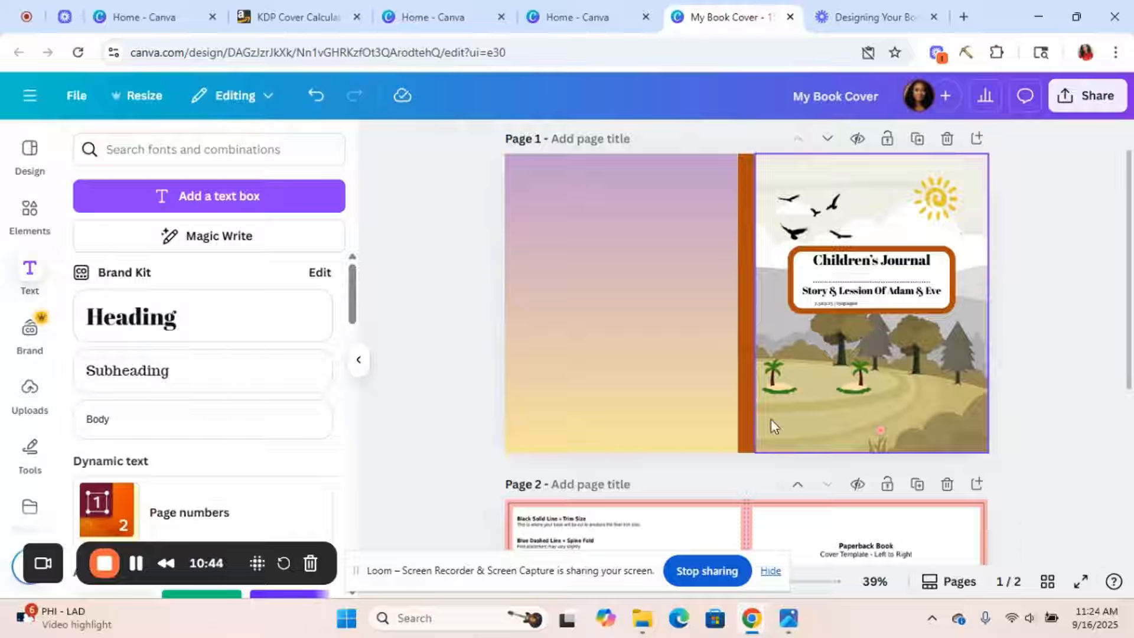
- Duplicate the "Children's Journal" heading onto the back cover and replace its text with "I AM CAPABLE OF AMAZING THIS"
{"action": "left_click", "coordinate": [869, 264]}
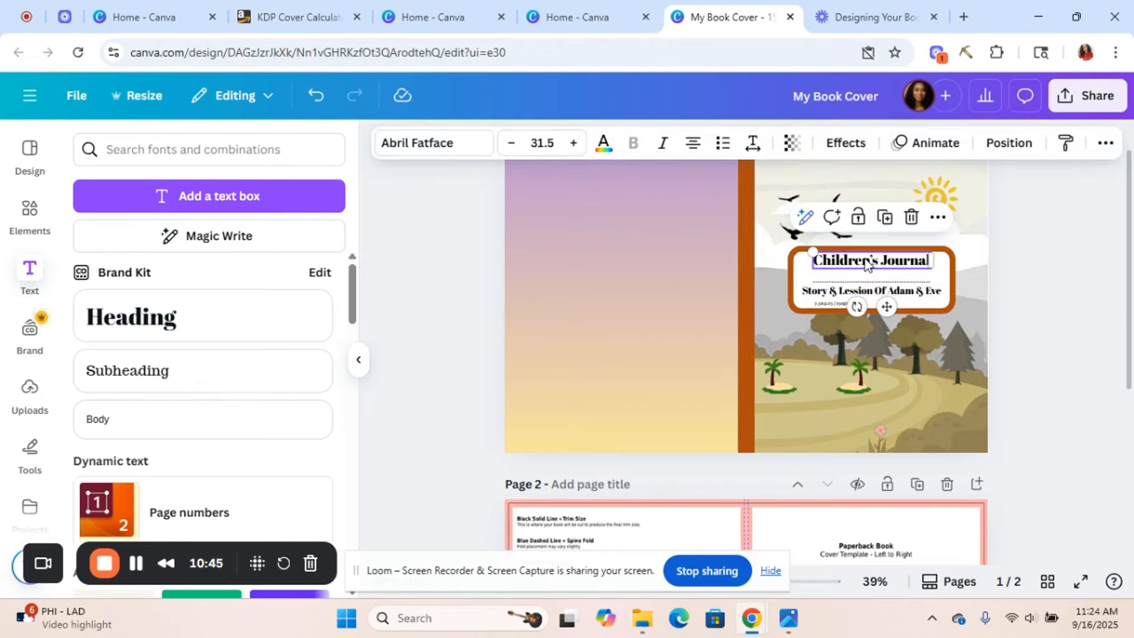
{"action": "left_click", "coordinate": [881, 219]}
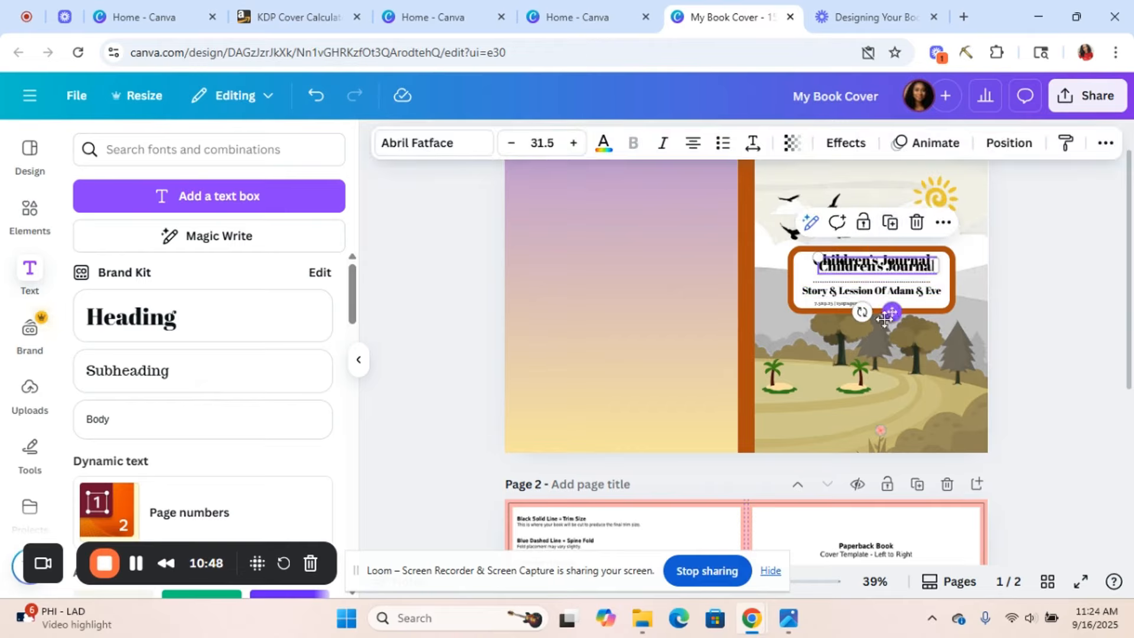
{"action": "left_click_drag", "start_coordinate": [891, 316], "coordinate": [633, 346]}
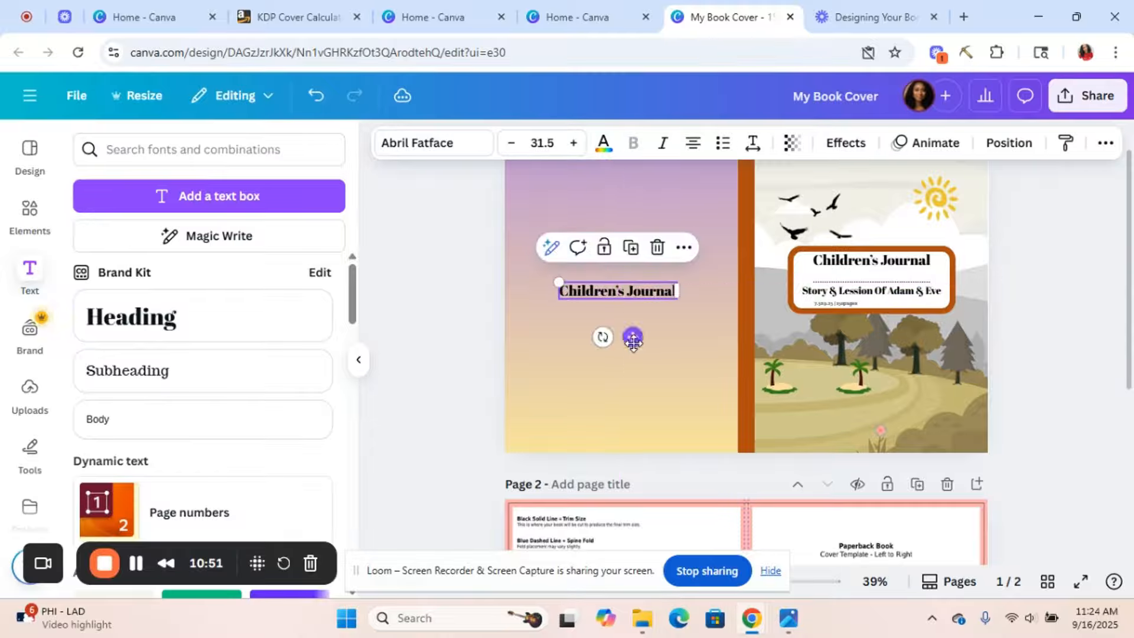
{"action": "double_click", "coordinate": [634, 297]}
{"action": "key", "text": "BackSpace"}
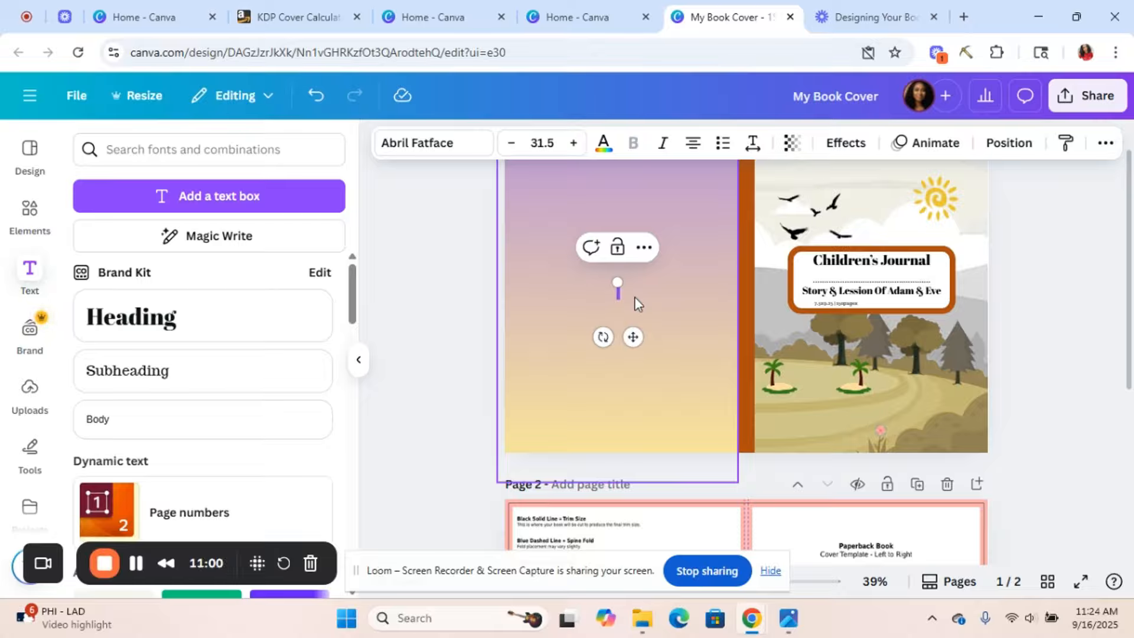
{"action": "type", "text": "I AM"}
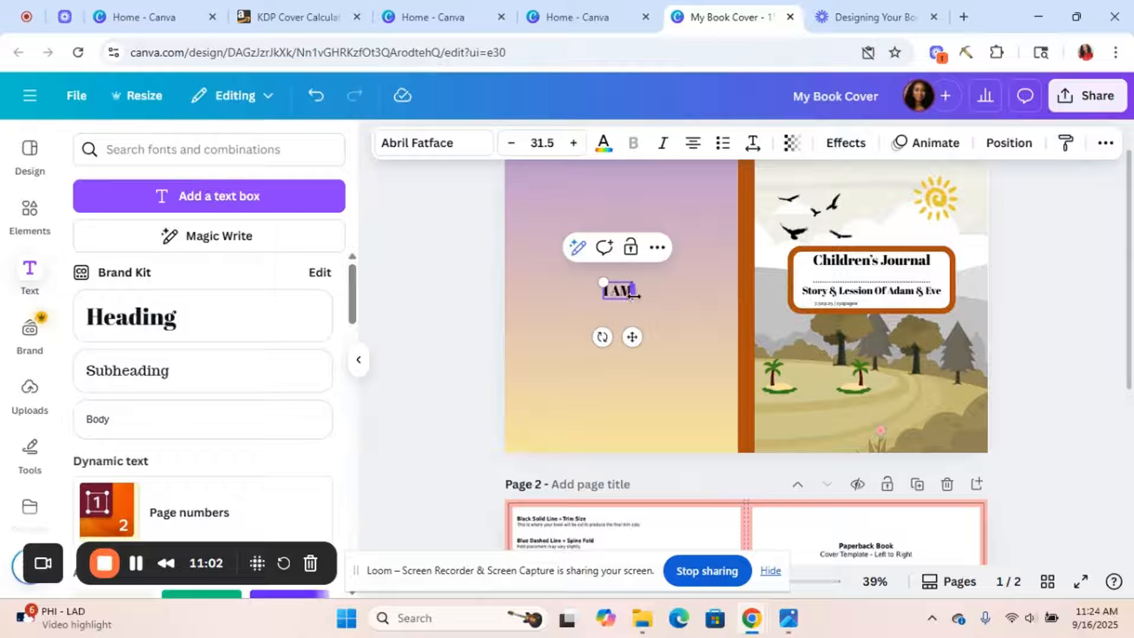
{"action": "type", "text": " CAPABLE"}
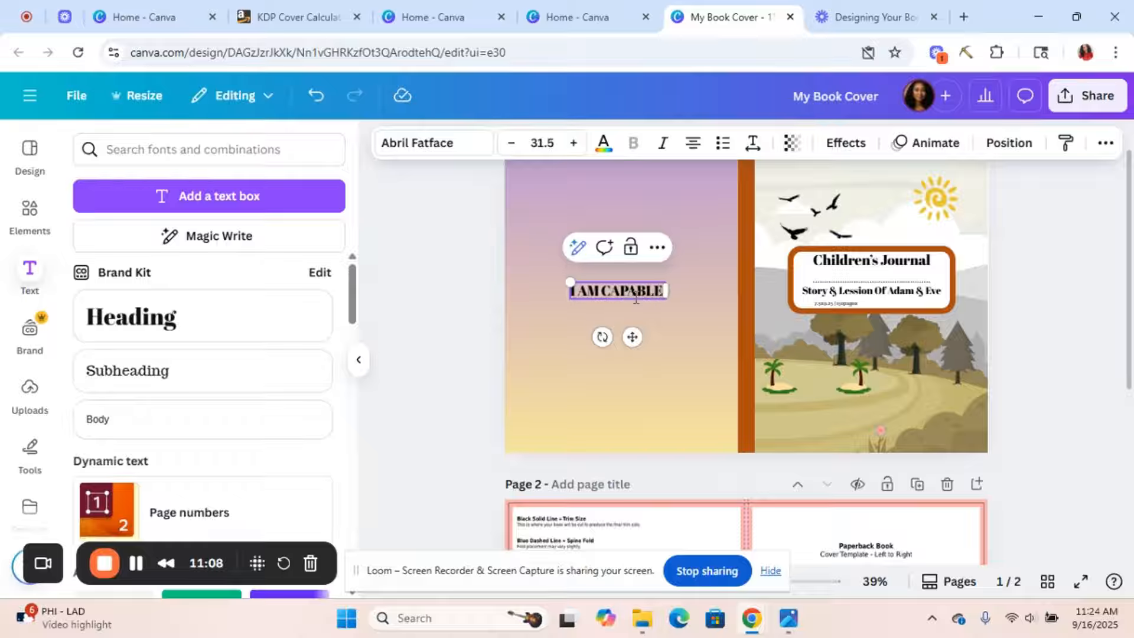
{"action": "type", "text": " OF AMAZIN"}
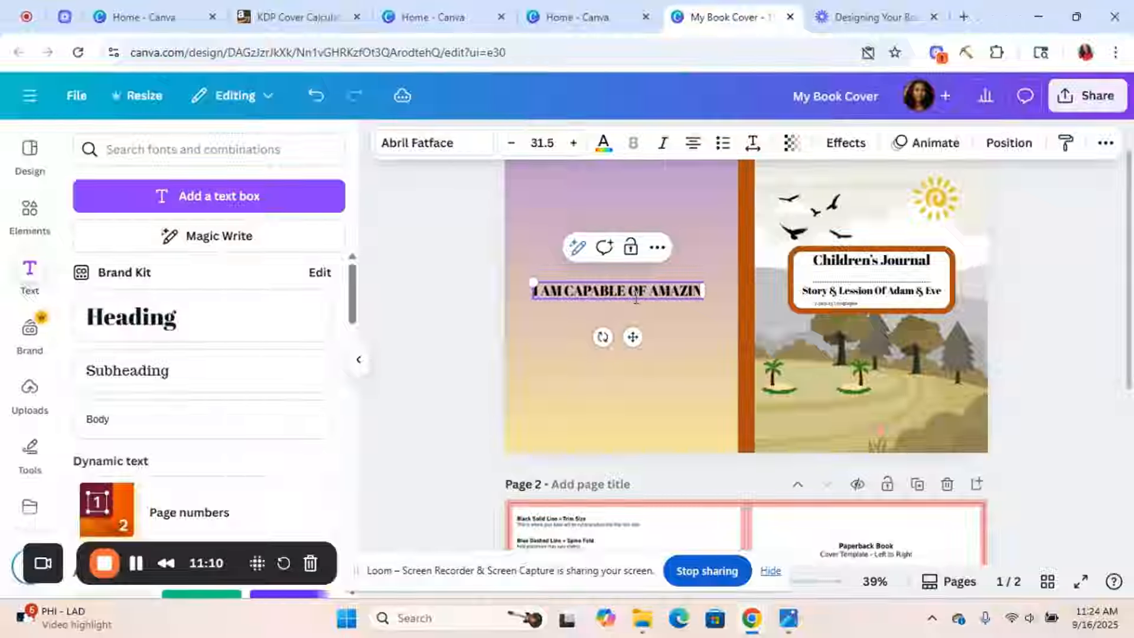
{"action": "type", "text": "G THIS"}
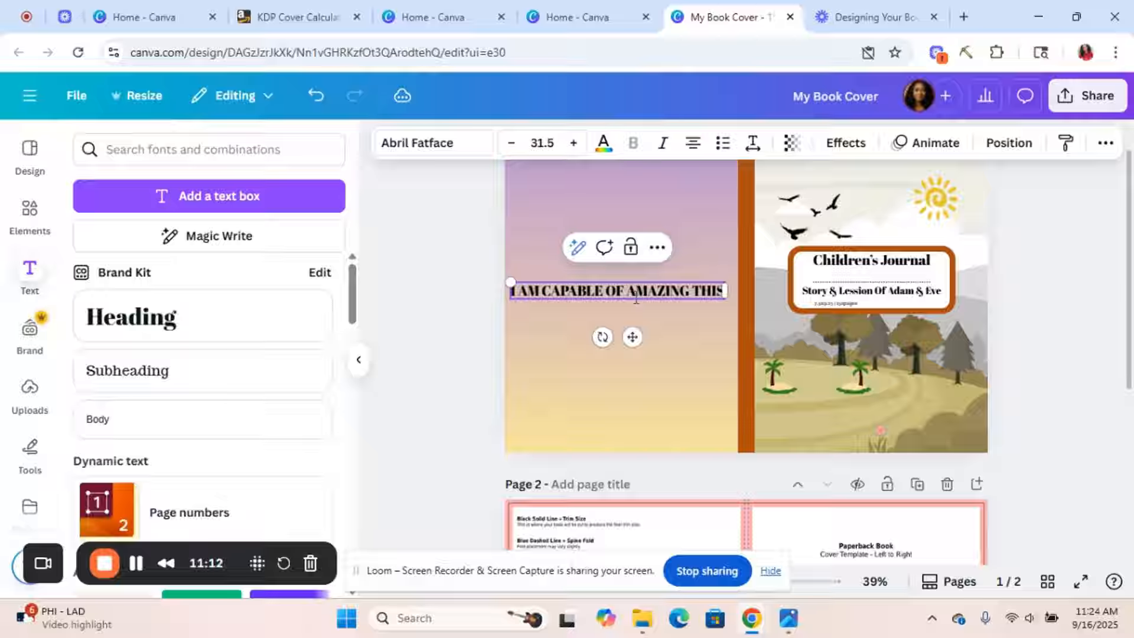
- Reduce the back cover text to size 15.5 and move it to the middle of the back cover
{"action": "left_click", "coordinate": [511, 148]}
{"action": "left_click", "coordinate": [511, 148]}
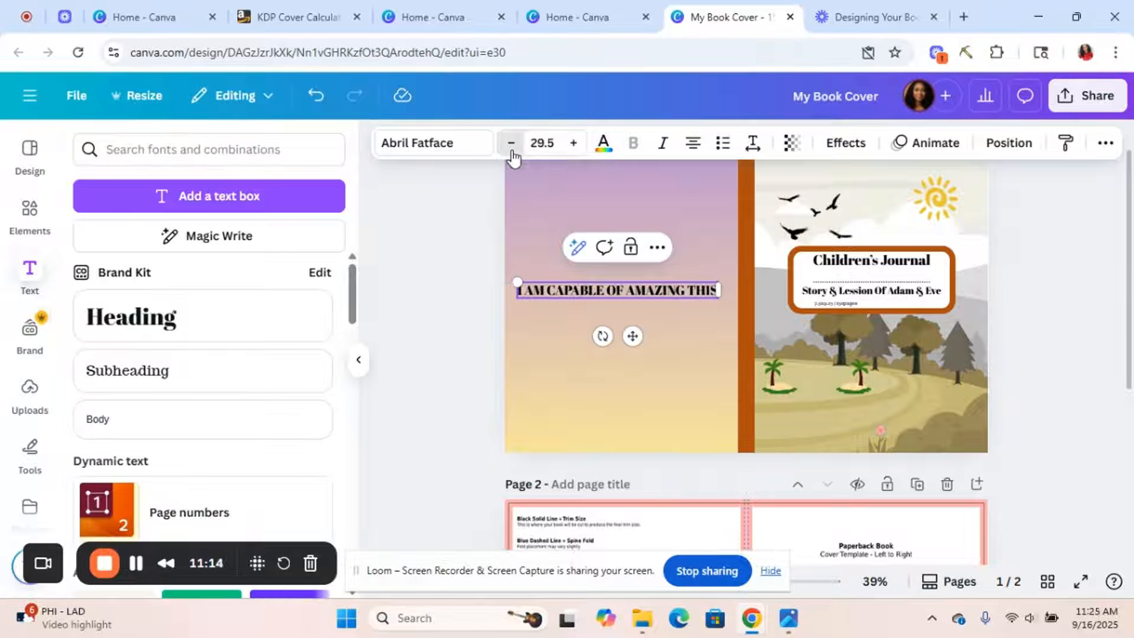
{"action": "left_click_drag", "start_coordinate": [511, 150], "coordinate": [511, 150]}
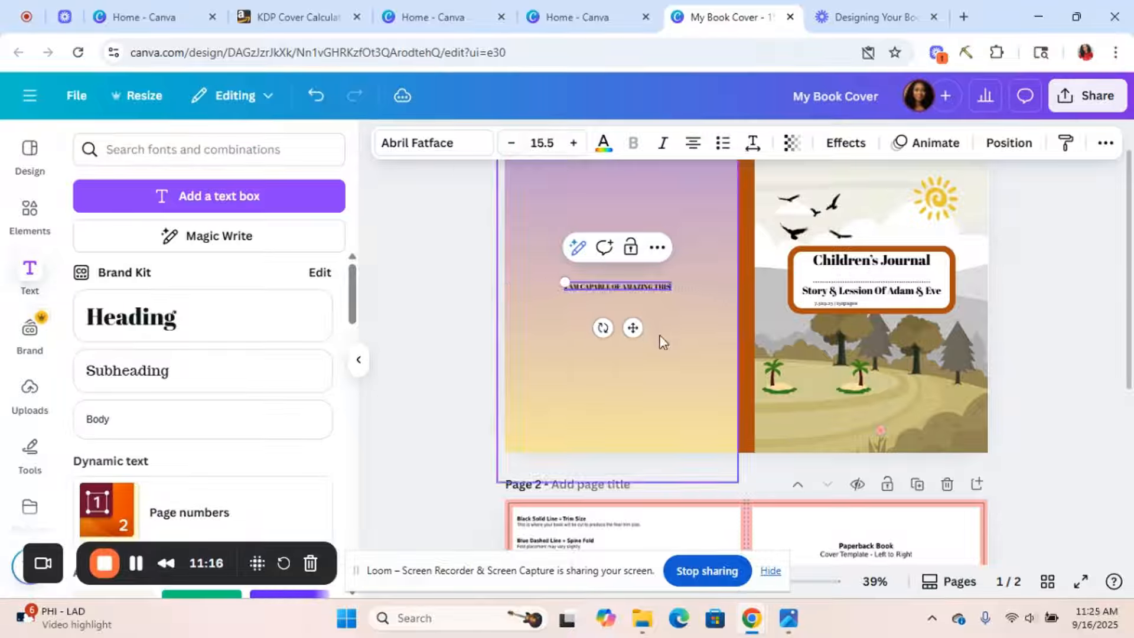
{"action": "left_click_drag", "start_coordinate": [632, 328], "coordinate": [641, 357]}
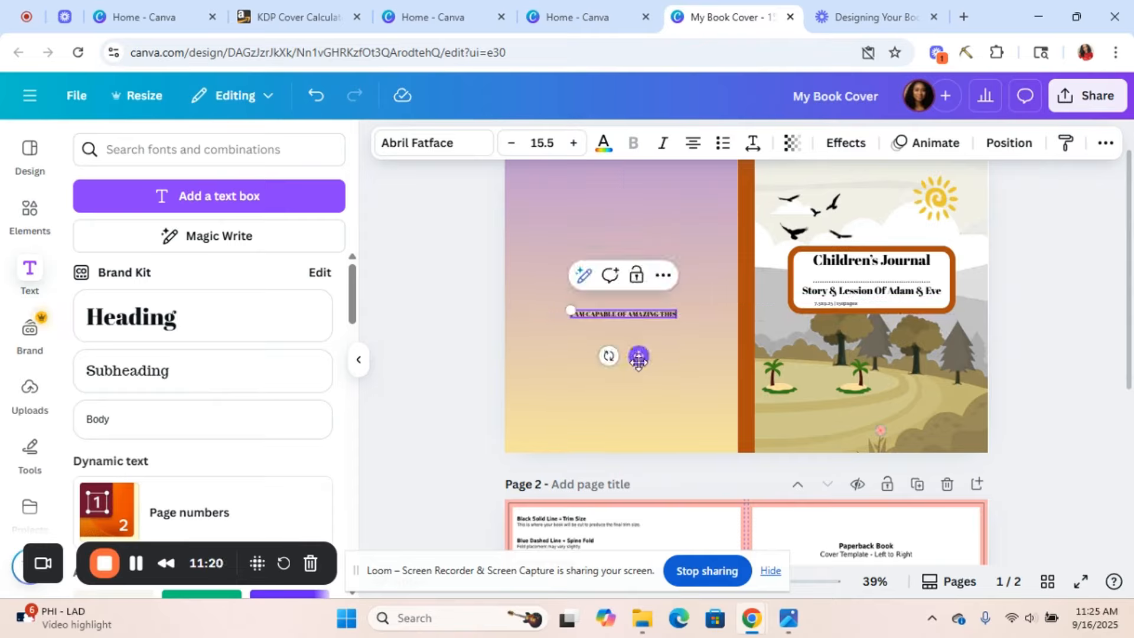
{"action": "left_click", "coordinate": [674, 388]}
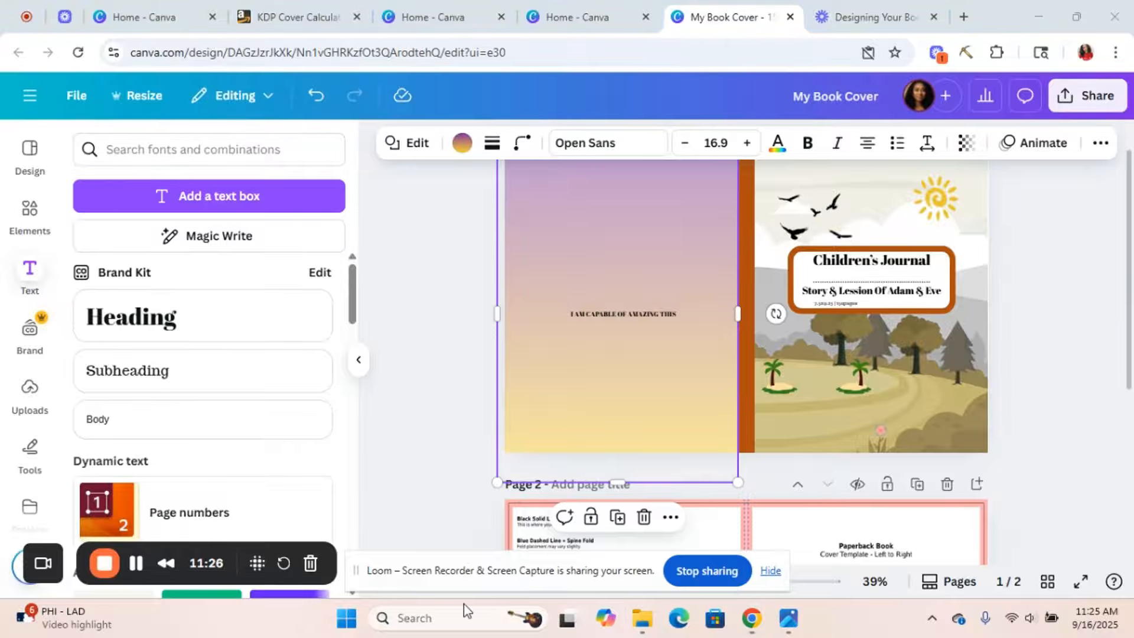
- Open Word, look through the recovered document's sample KDP keyword combinations, and return to the book cover design in Canva
{"action": "left_click", "coordinate": [459, 618]}
{"action": "type", "text": "WOR"}
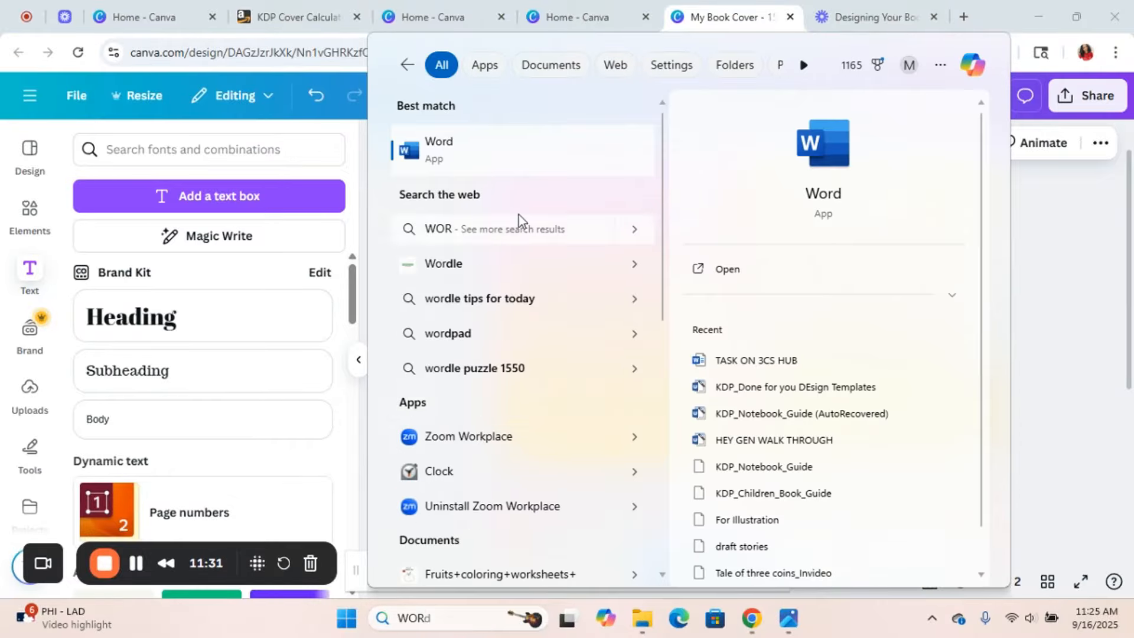
{"action": "key", "text": "Escape"}
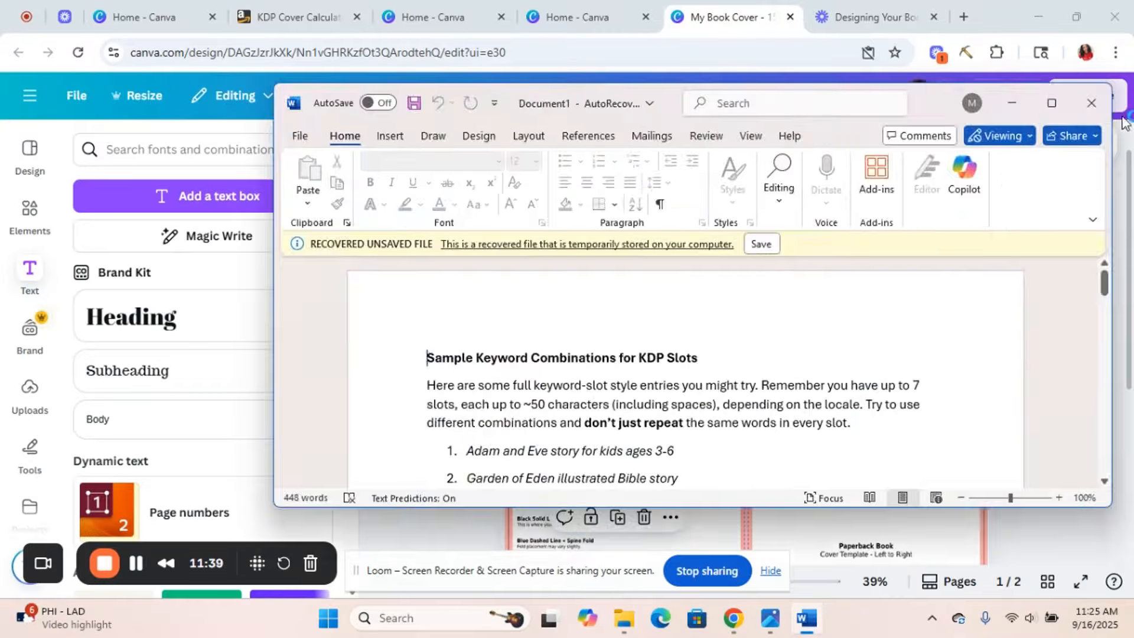
{"action": "left_click", "coordinate": [1051, 103]}
{"action": "mouse_move", "coordinate": [1126, 224]}
{"action": "left_mouse_down"}
{"action": "mouse_move", "coordinate": [1126, 490]}
{"action": "mouse_move", "coordinate": [1126, 245]}
{"action": "left_mouse_up"}
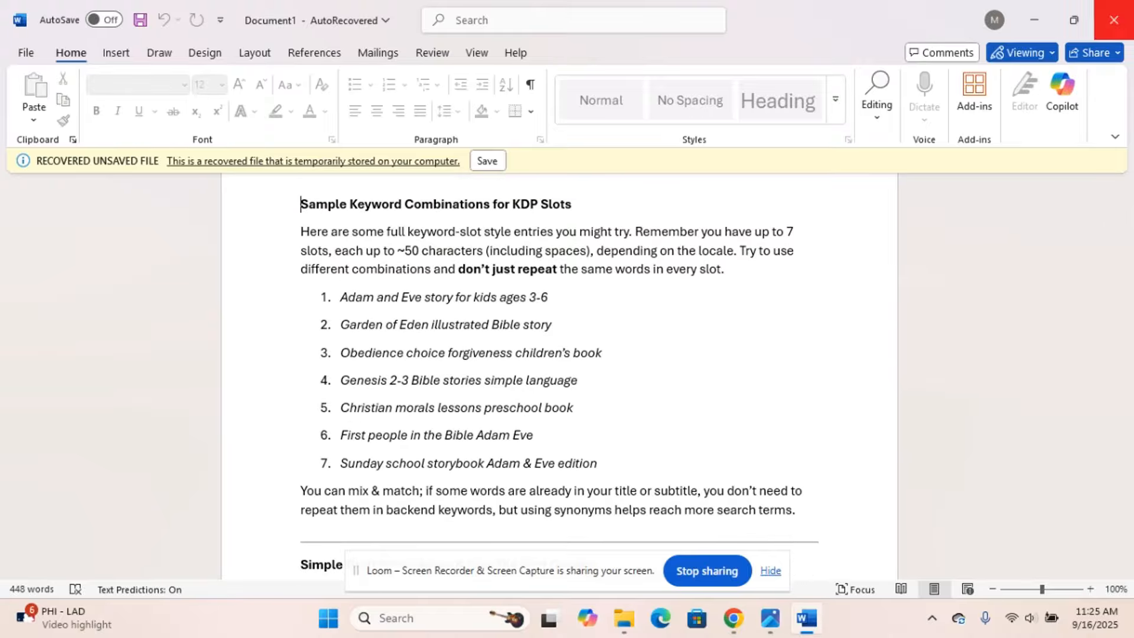
{"action": "left_click", "coordinate": [1044, 20]}
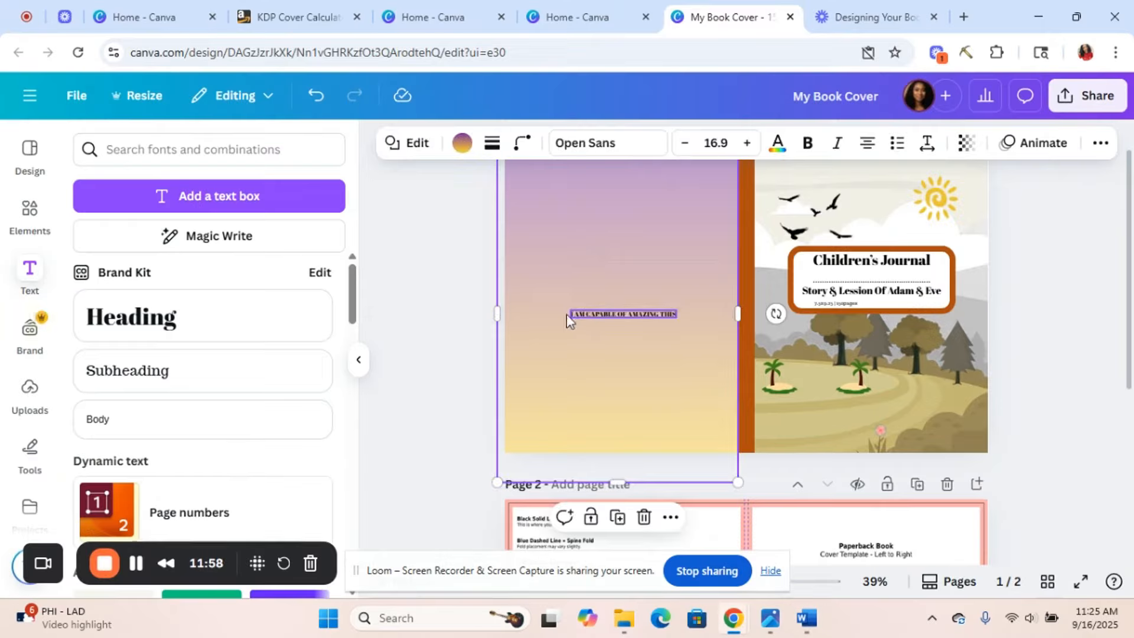
- Delete the "I AM CAPABLE OF AMAZING THIS" text from the back cover
{"action": "left_click", "coordinate": [594, 313]}
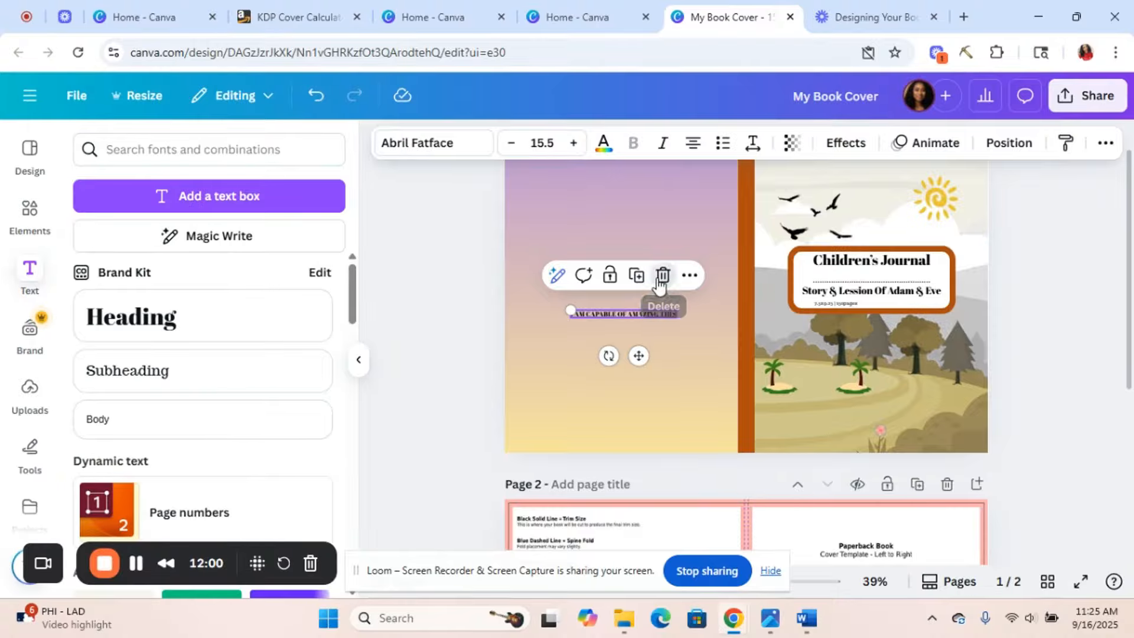
{"action": "left_click", "coordinate": [662, 275]}
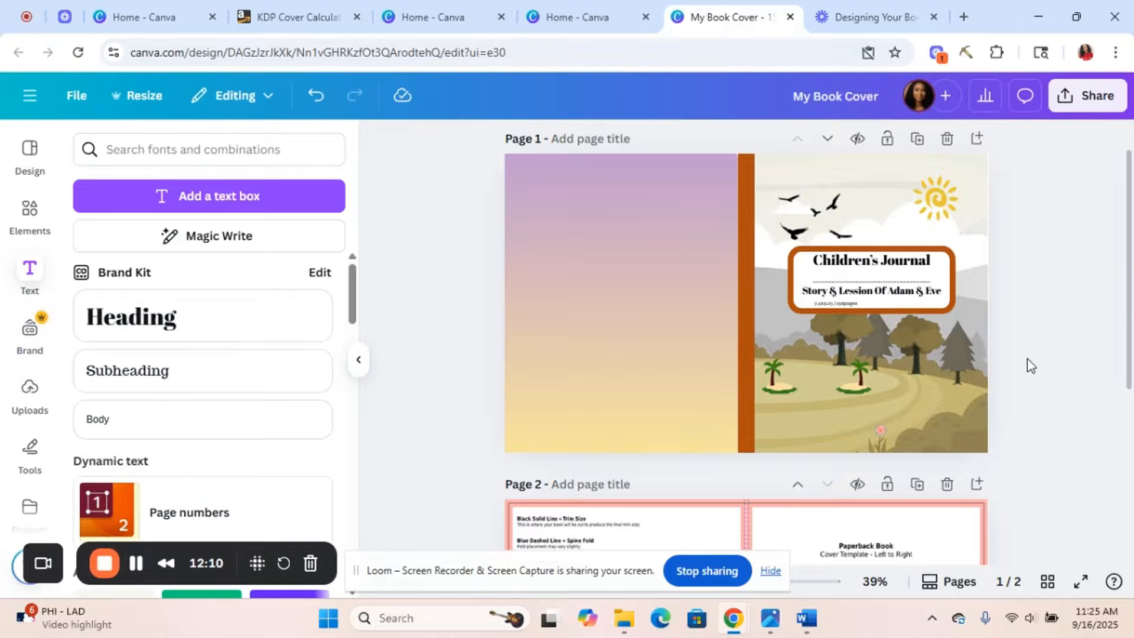
- Switch from the book cover design to the Canva home page with the custom design size settings
{"action": "left_click", "coordinate": [985, 395]}
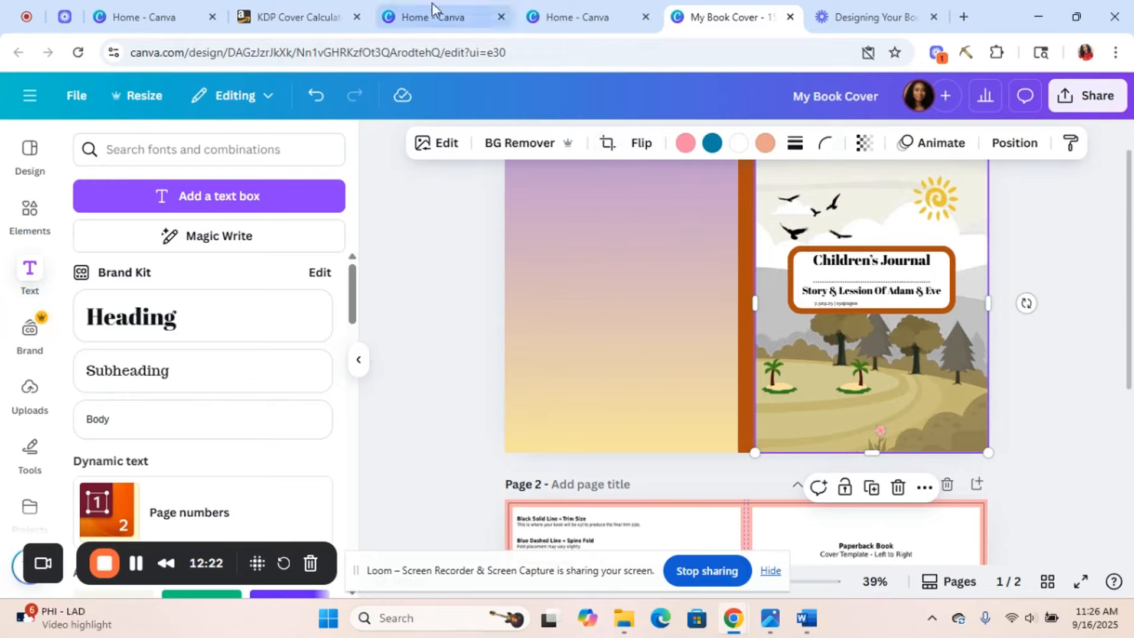
{"action": "left_click", "coordinate": [555, 26]}
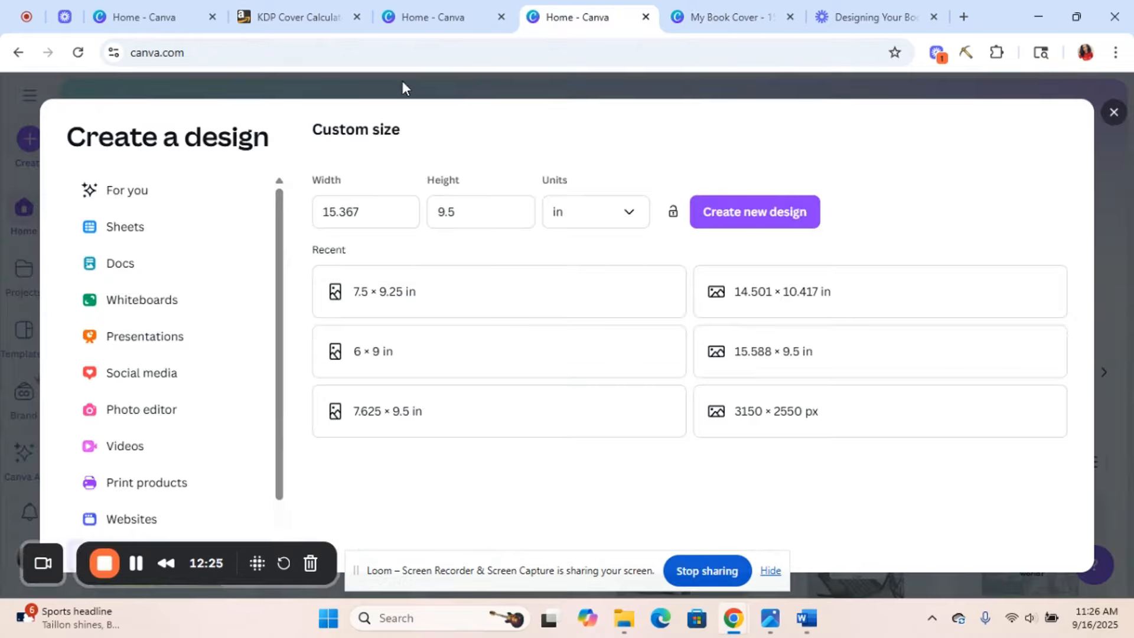